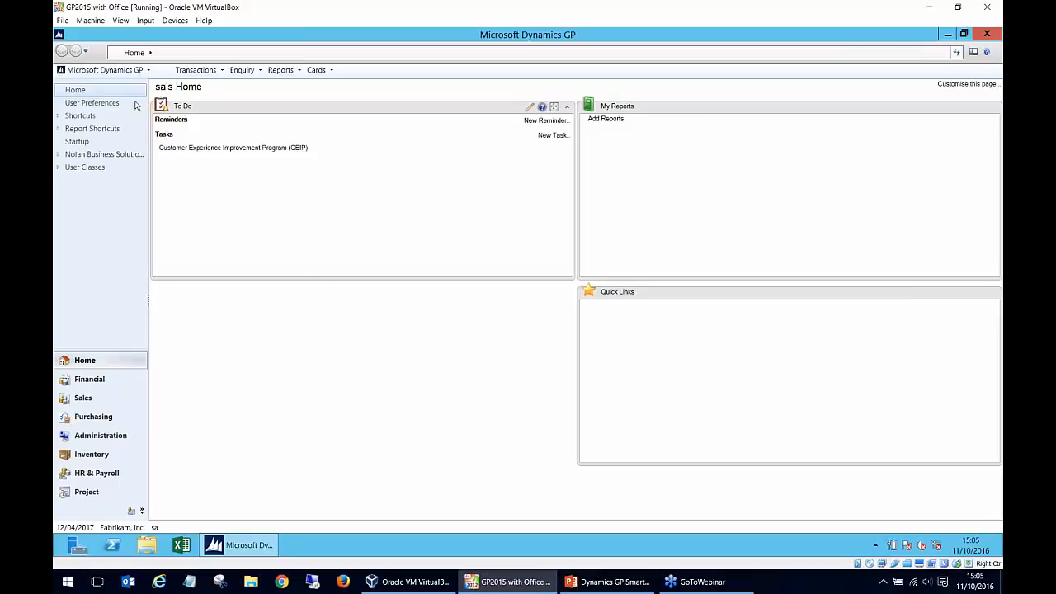
Step: Look up the SMARTLIST security role in Security Role Setup, review its security tasks, and close the setup
left_click(120, 74)
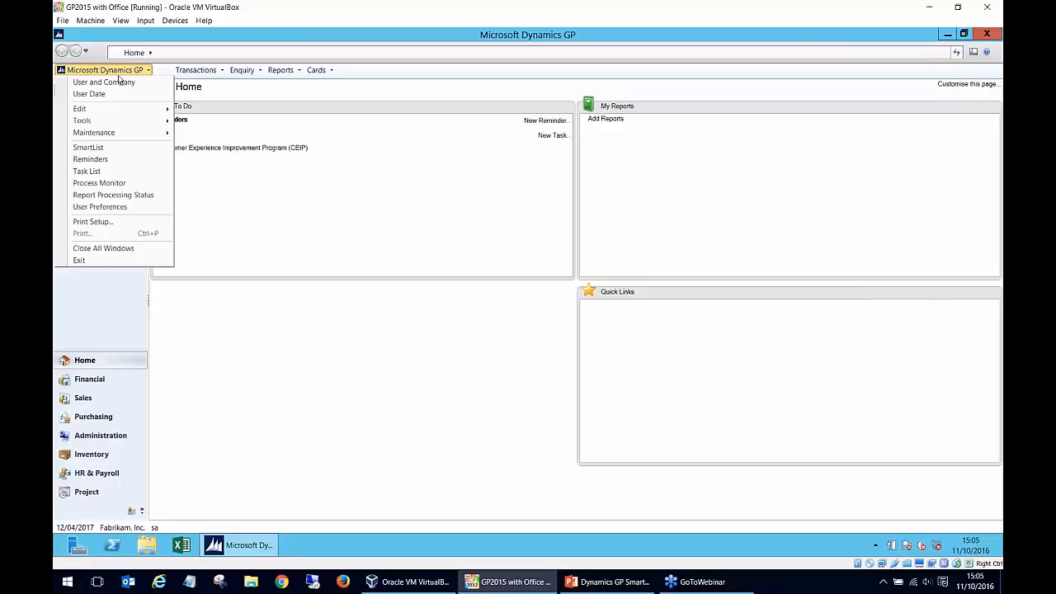
mouse_move(123, 120)
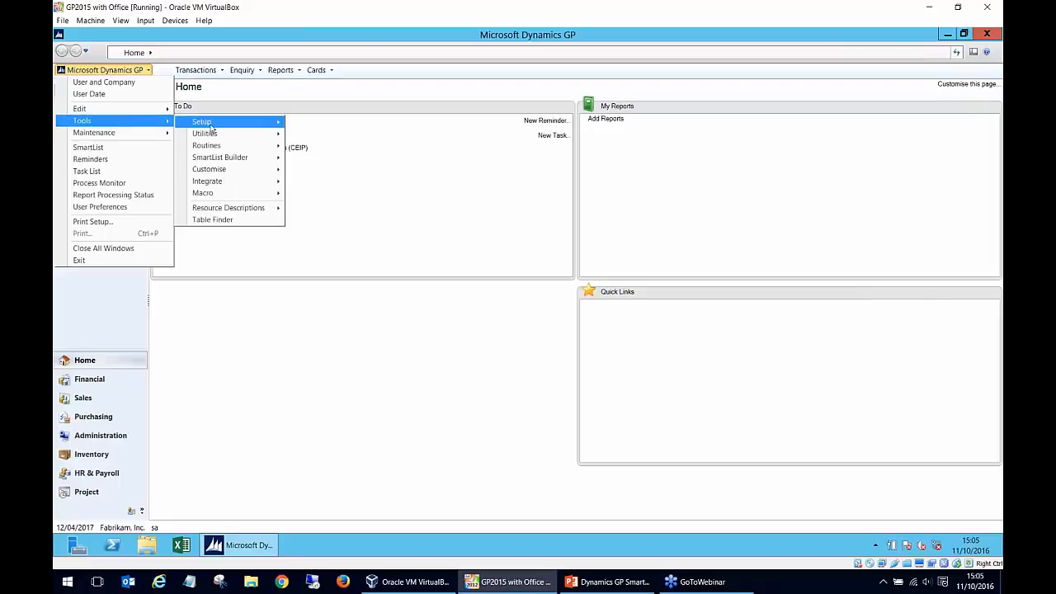
mouse_move(258, 128)
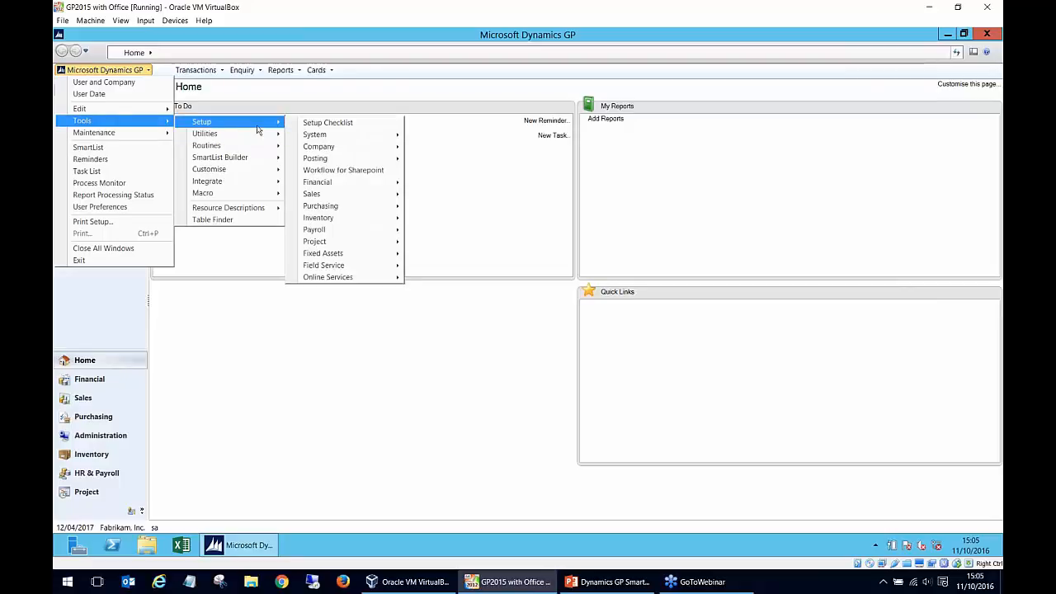
mouse_move(334, 136)
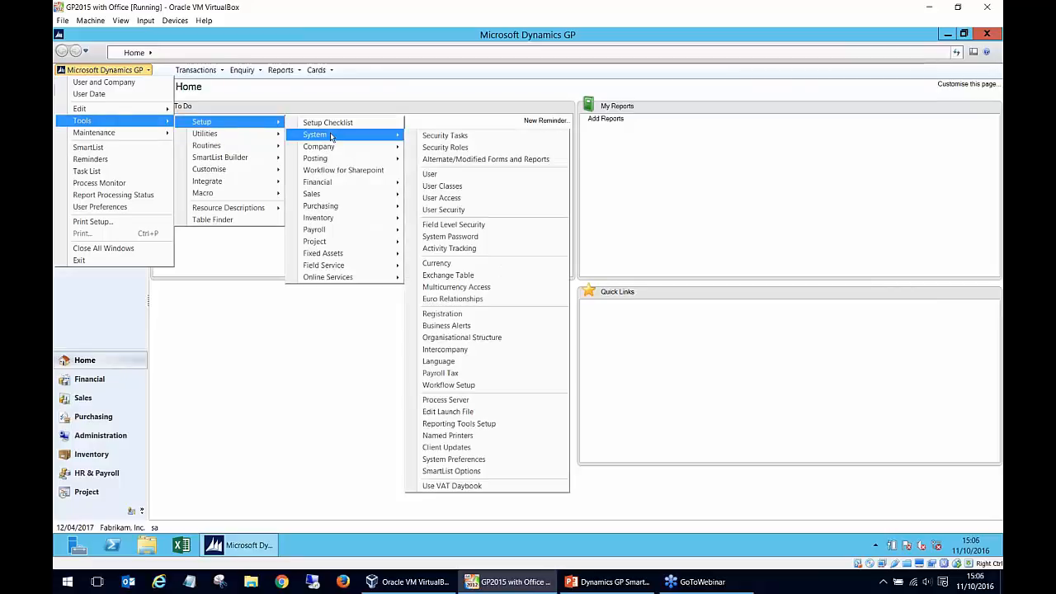
left_click(446, 148)
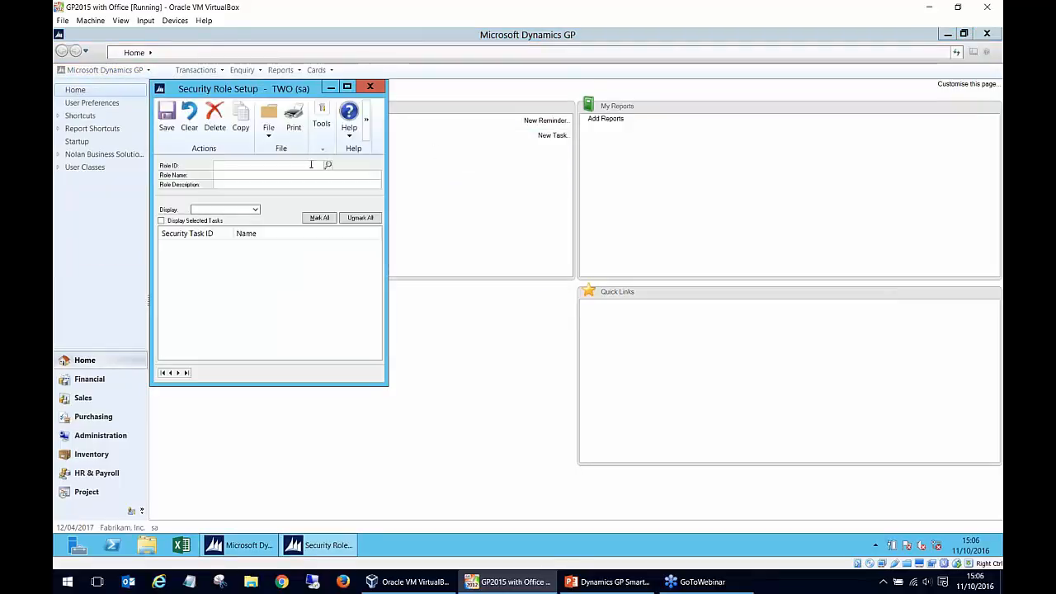
type("SMARTLI")
key("Return")
key("Tab")
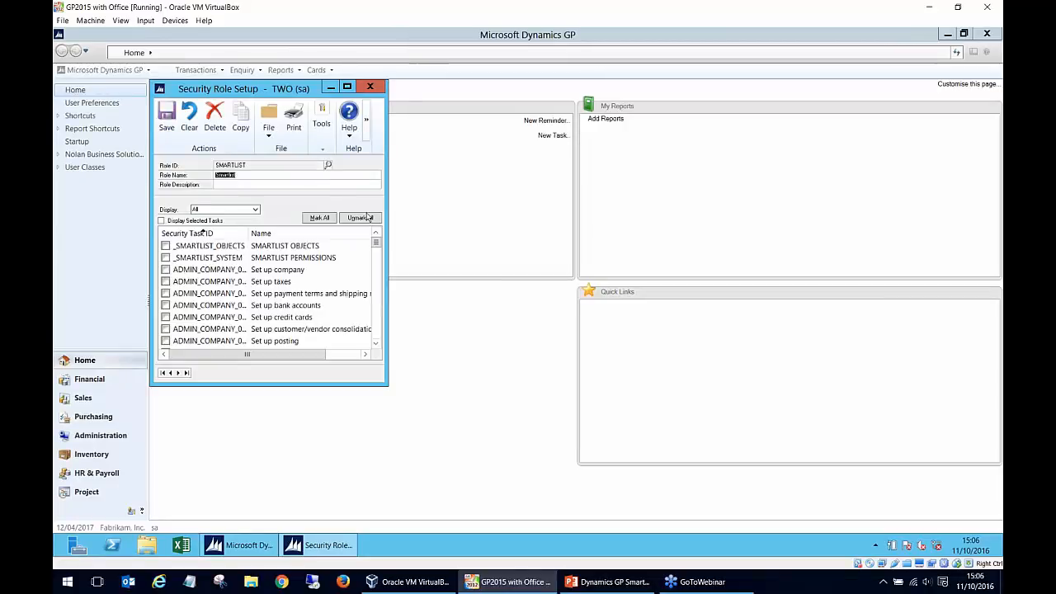
left_click(372, 87)
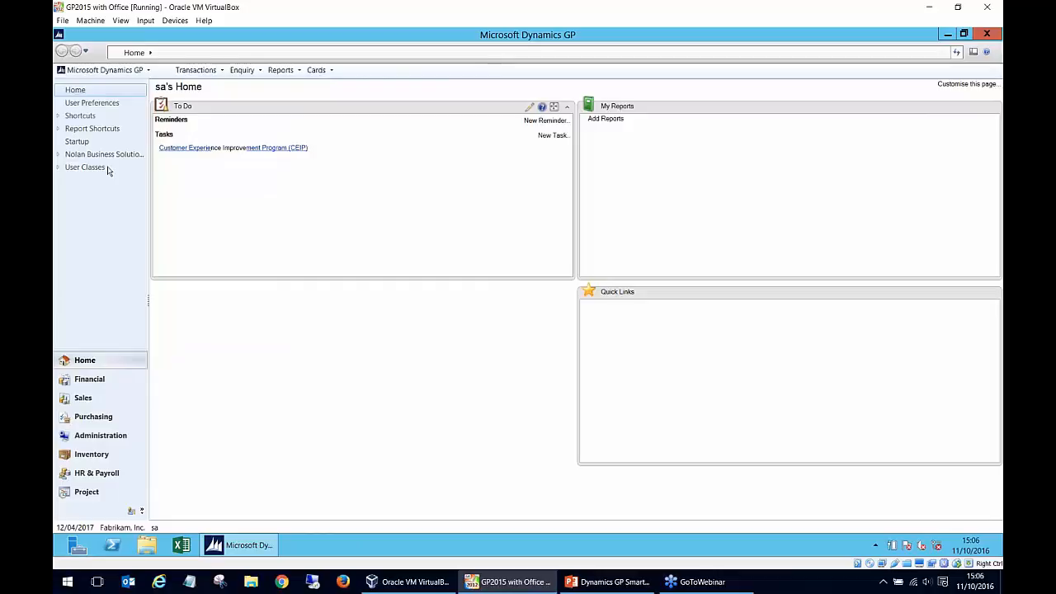
Step: View the system's User Security Setup and close it without choosing a user
left_click(115, 75)
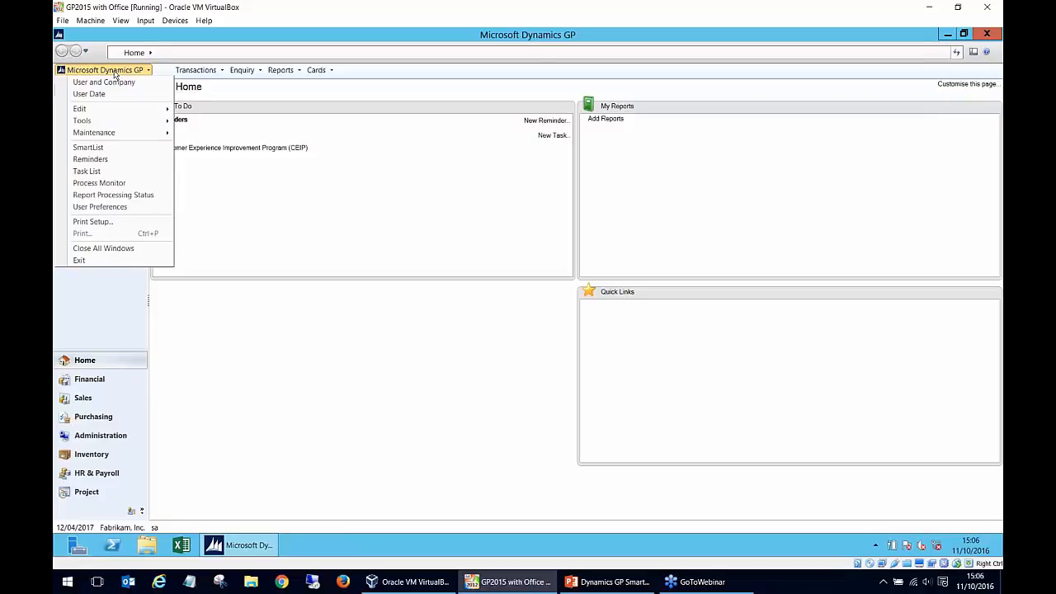
mouse_move(202, 122)
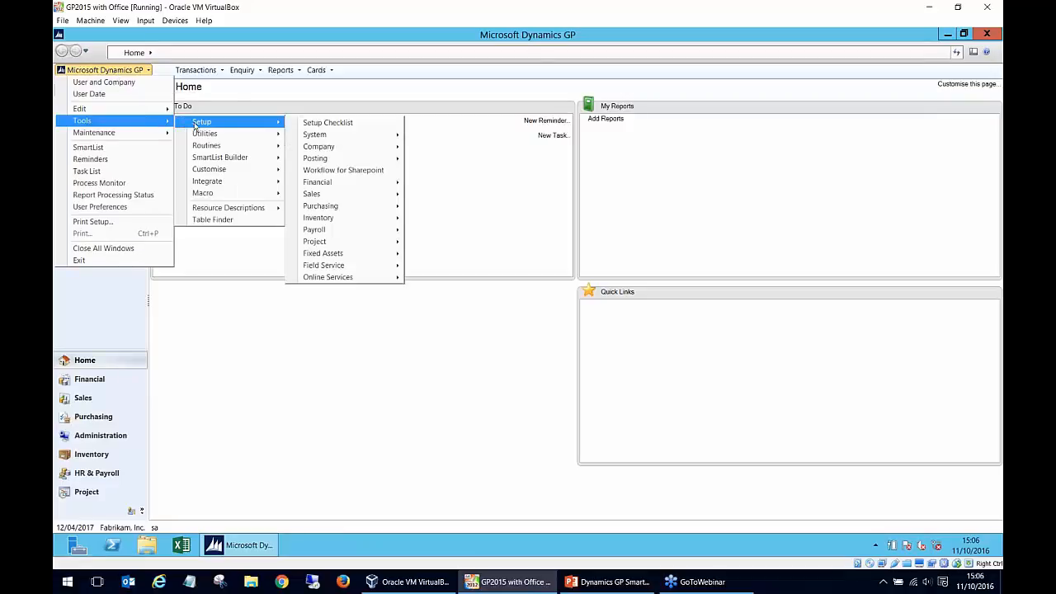
mouse_move(306, 135)
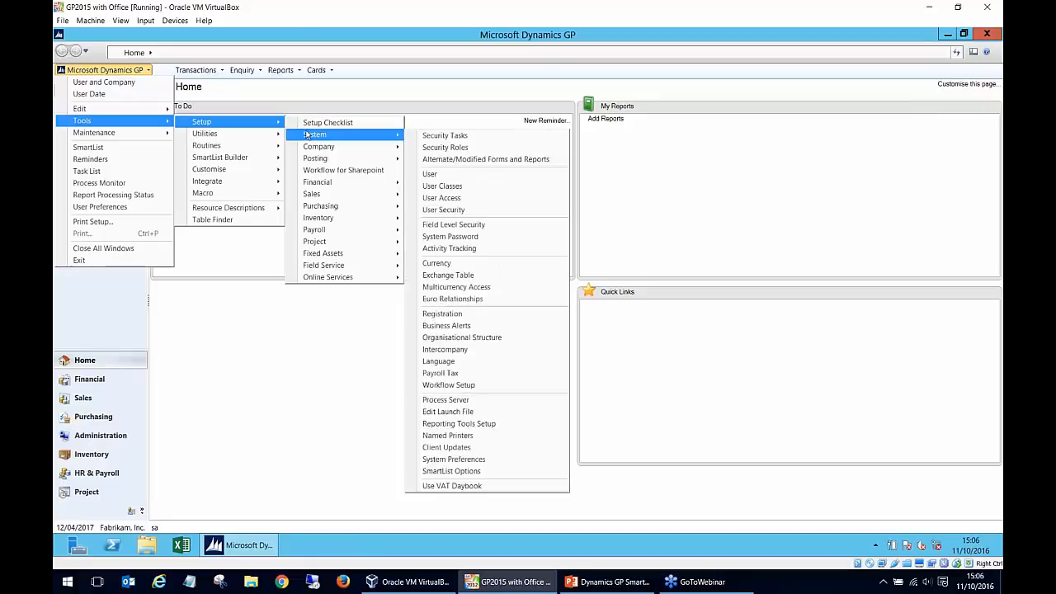
left_click(451, 211)
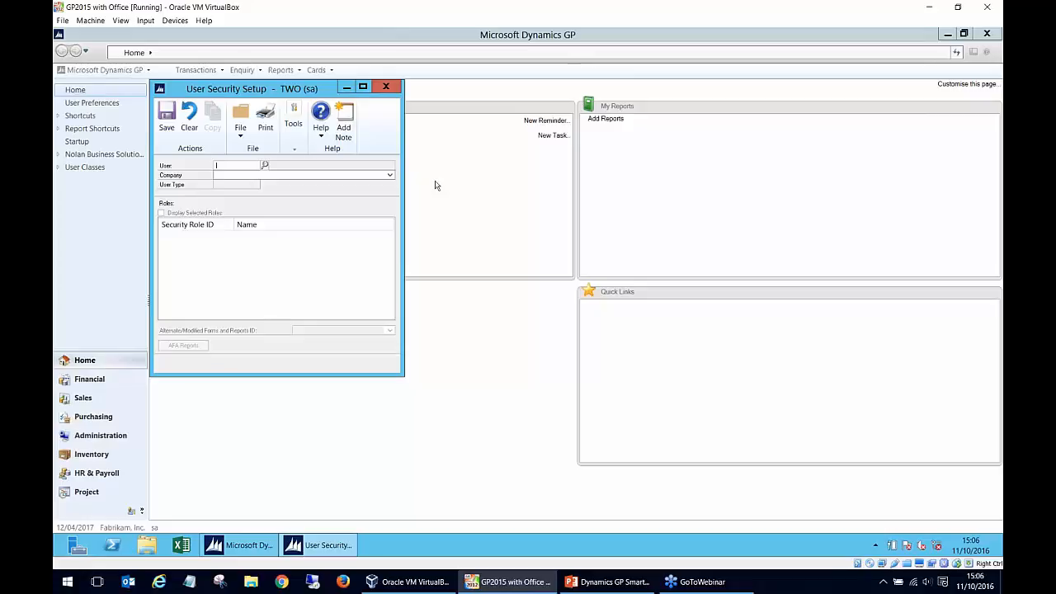
left_click(397, 86)
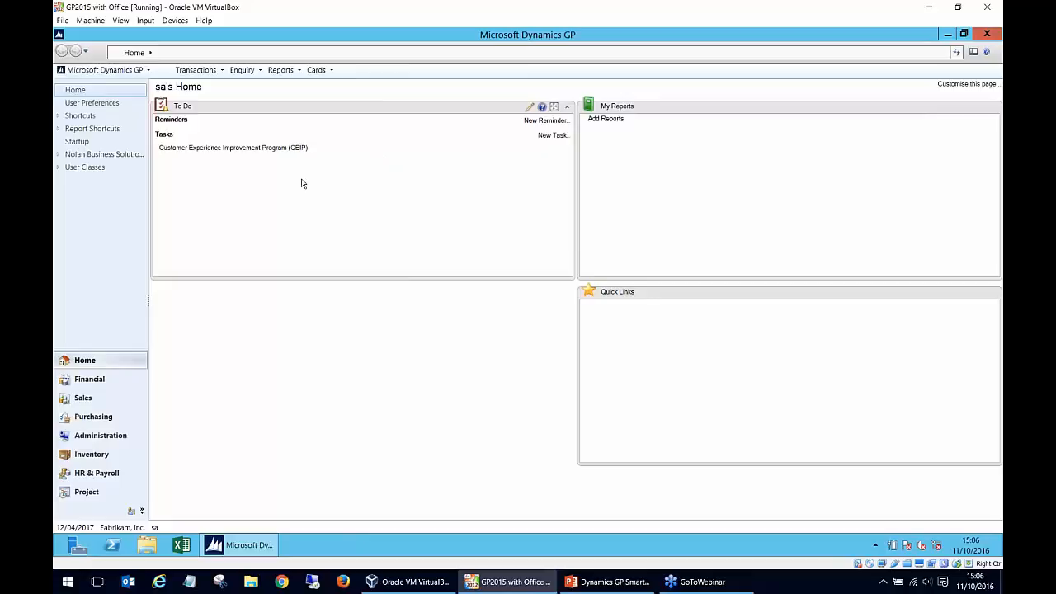
Step: Open SmartList and display the default (*) Accounts list in the Financial category, keeping the category tree expanded
left_click(108, 72)
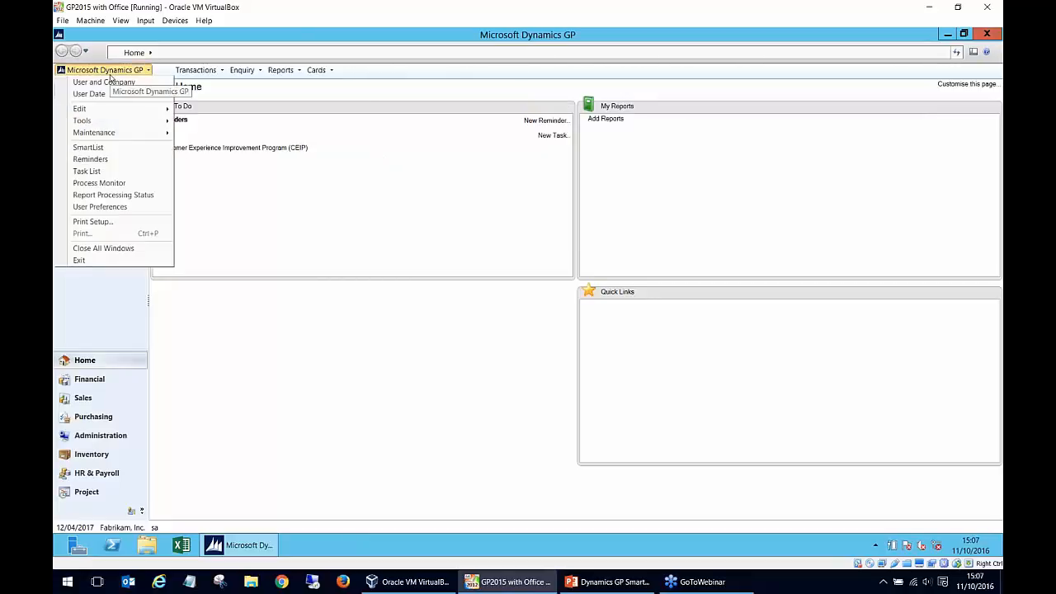
left_click(109, 148)
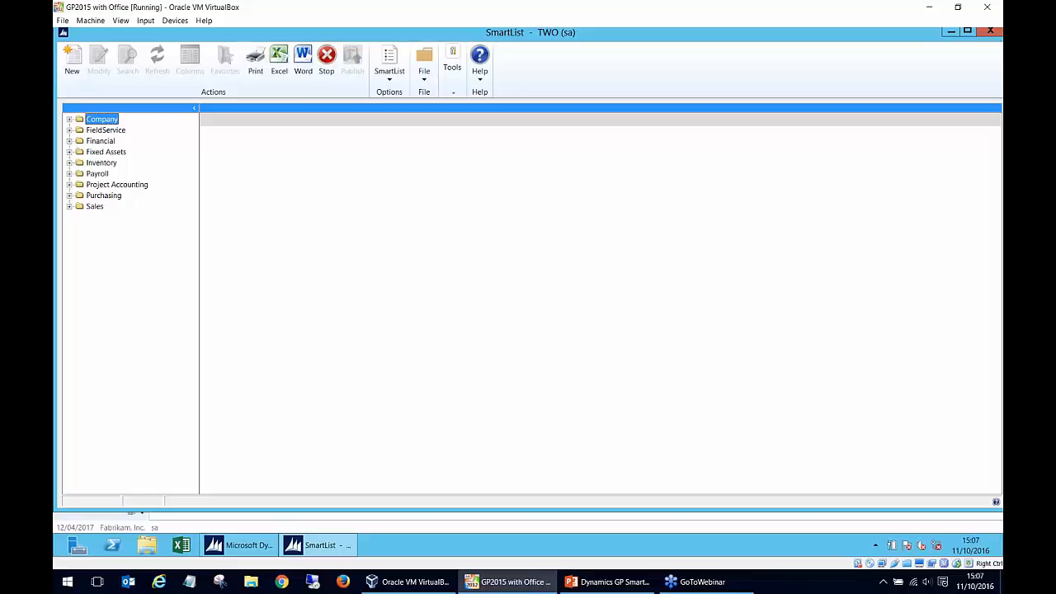
left_click(70, 141)
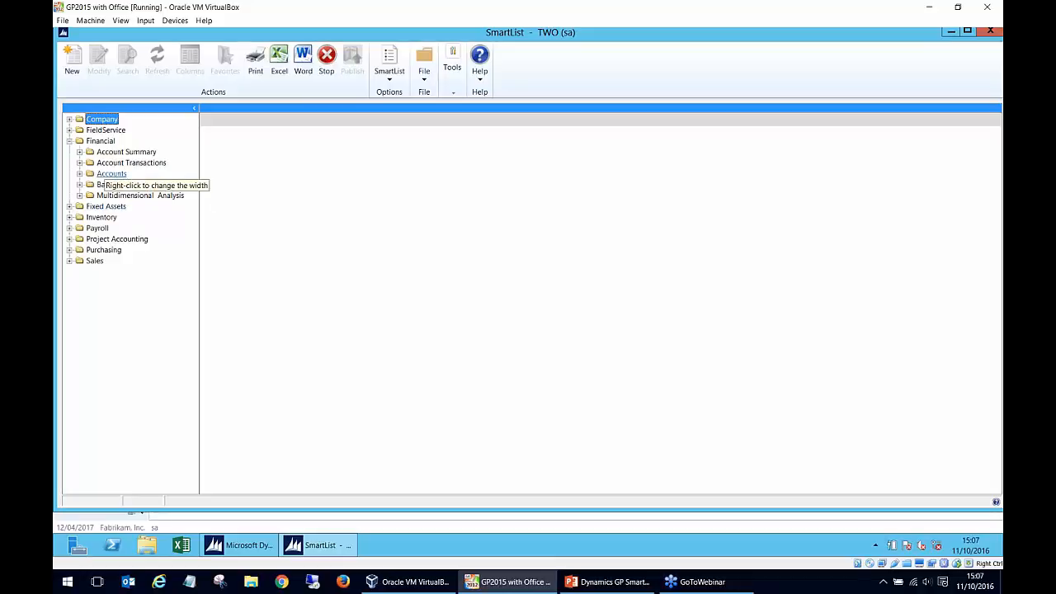
left_click(79, 174)
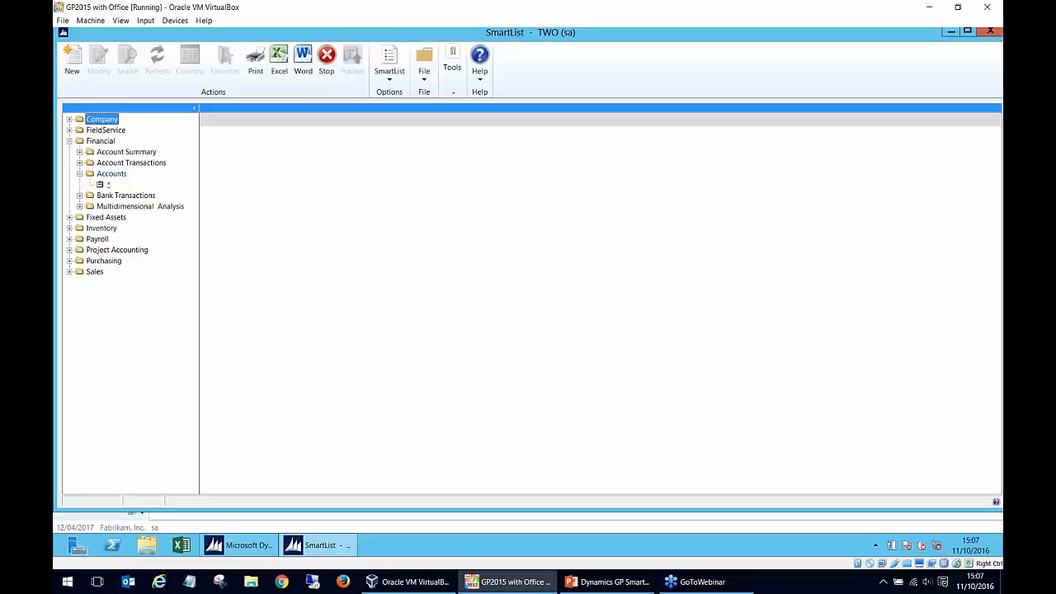
left_click(108, 185)
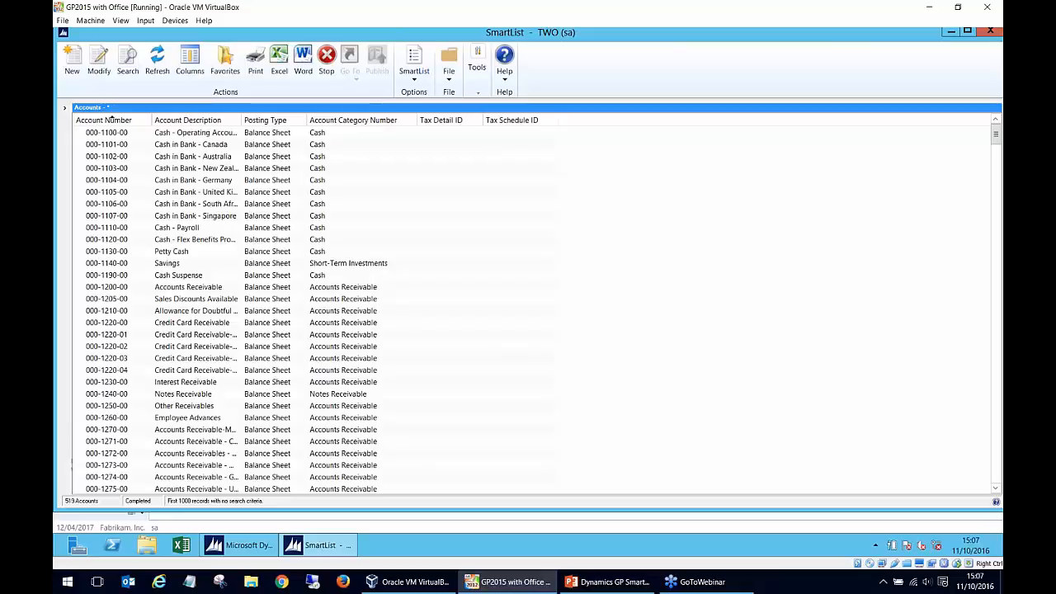
left_click(64, 108)
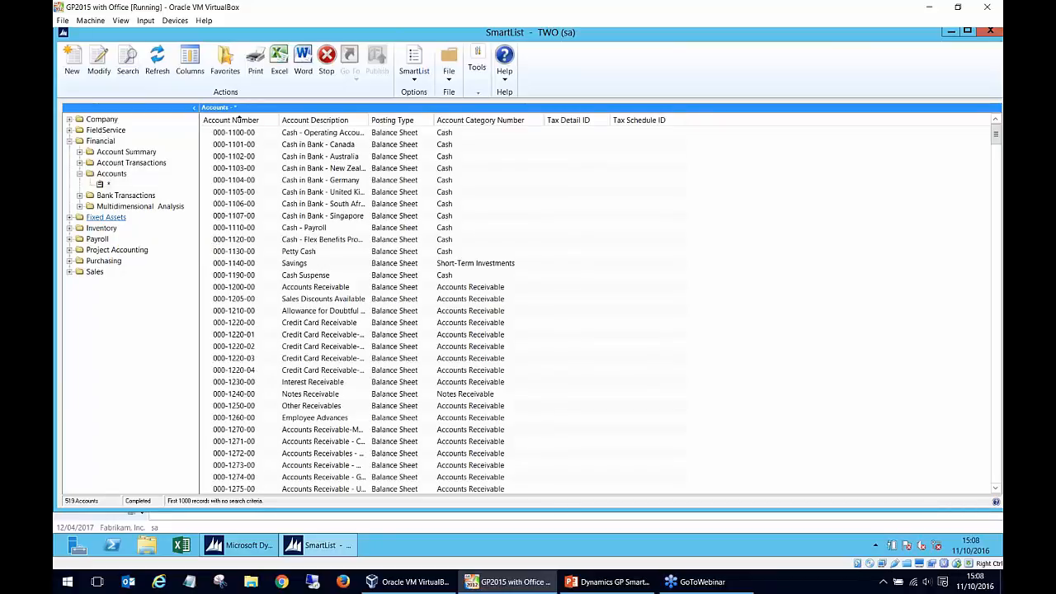
Step: Display the Payables Transactions list from the Purchasing category and select the invoice with document number 1002 dated 19/08/2013
left_click(69, 260)
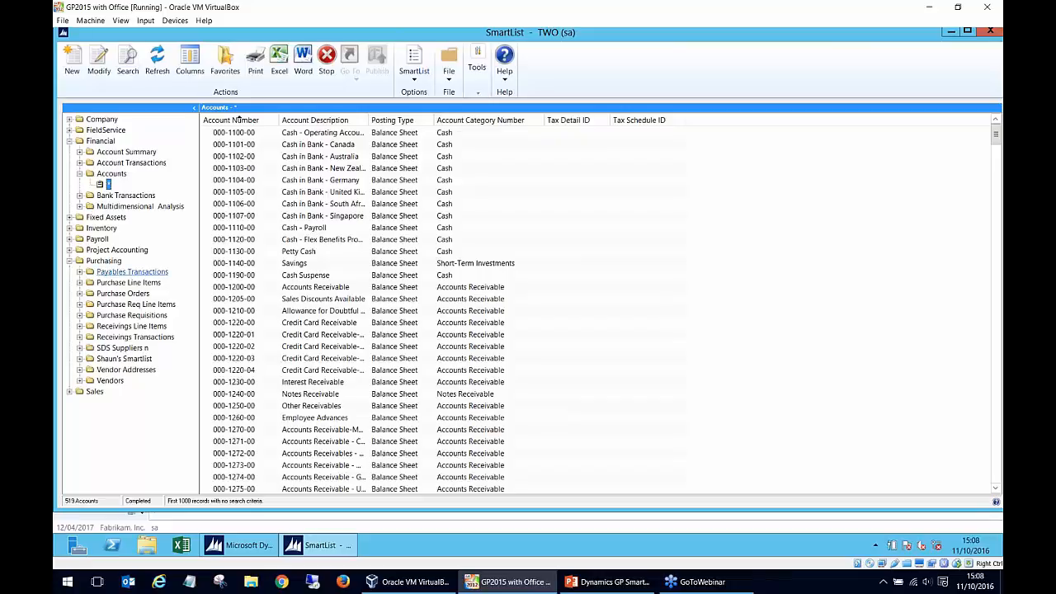
left_click(98, 273)
left_click(89, 272)
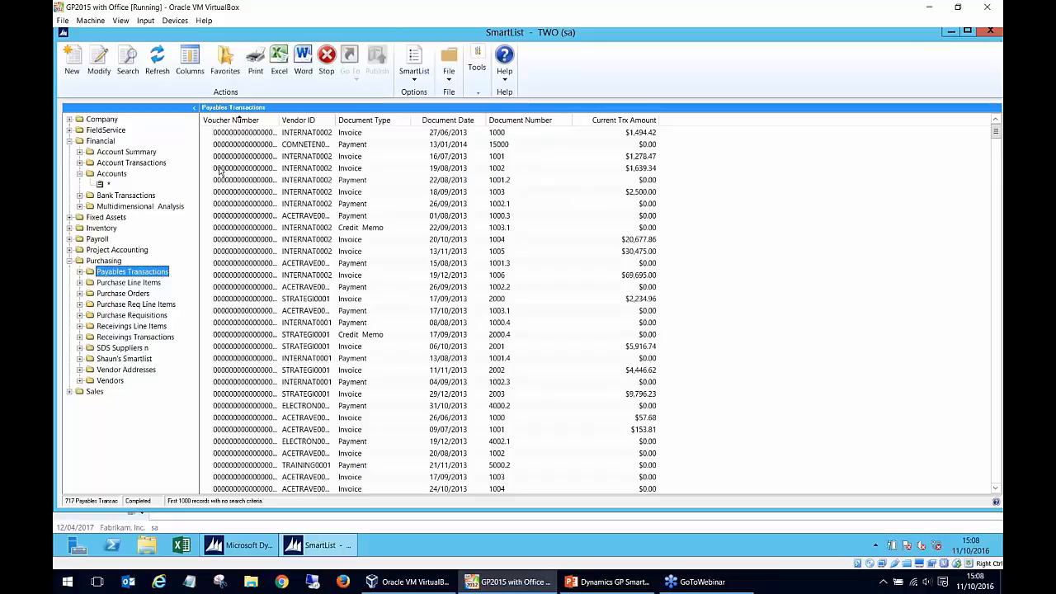
left_click(221, 168)
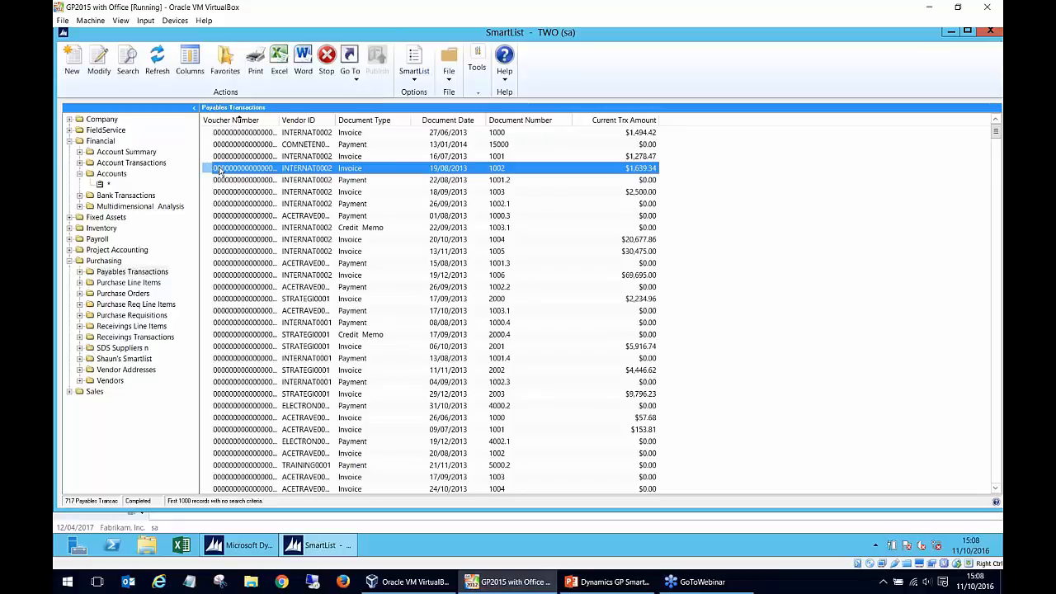
Step: Examine the searchable columns and the column display settings for Payables Transactions without changing either
left_click(130, 70)
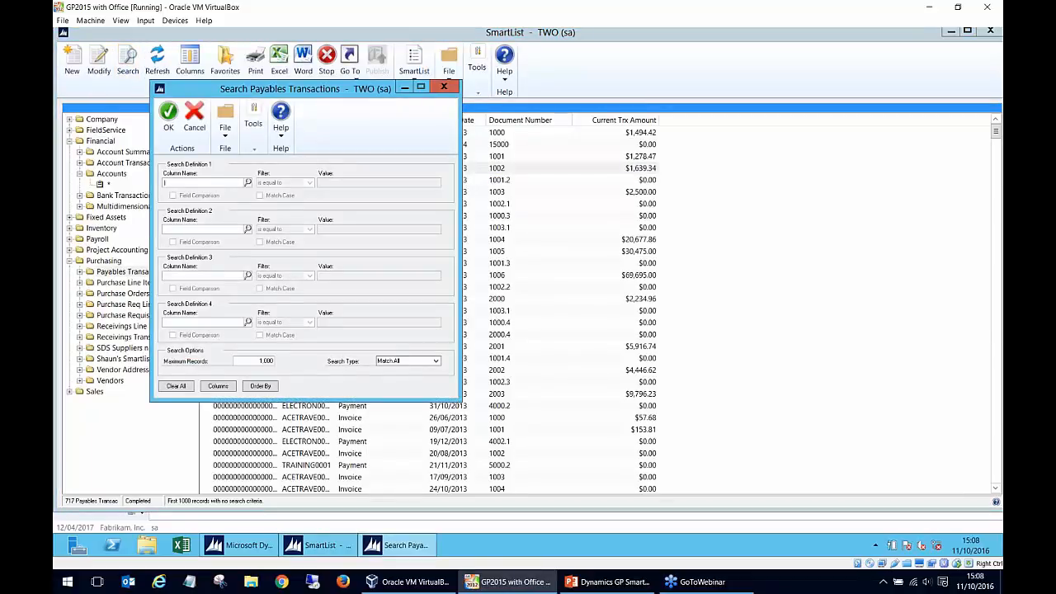
left_click(248, 183)
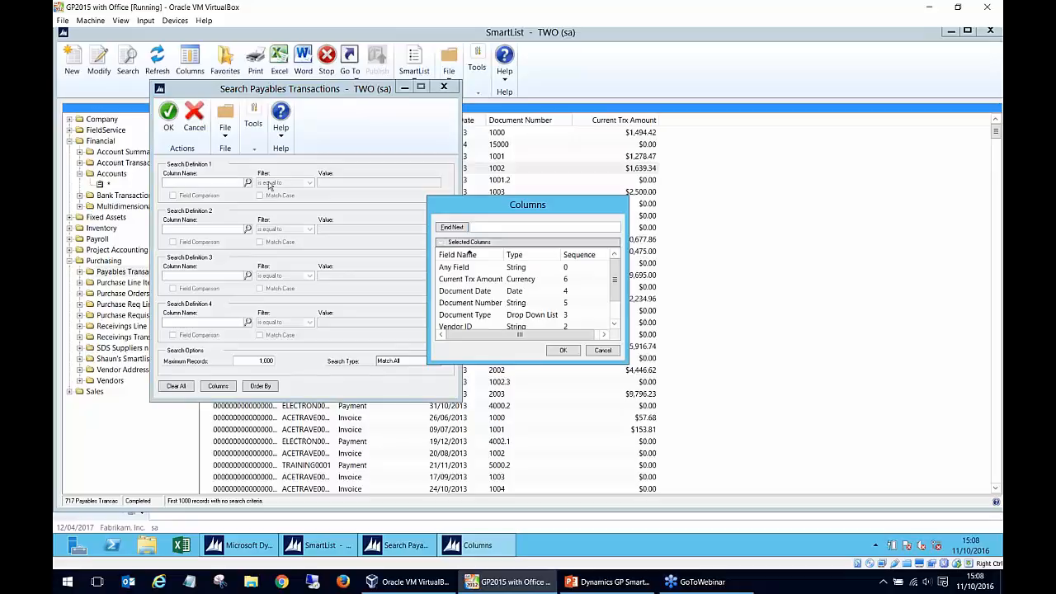
mouse_move(614, 283)
left_mouse_down()
mouse_move(618, 300)
mouse_move(619, 275)
left_mouse_up()
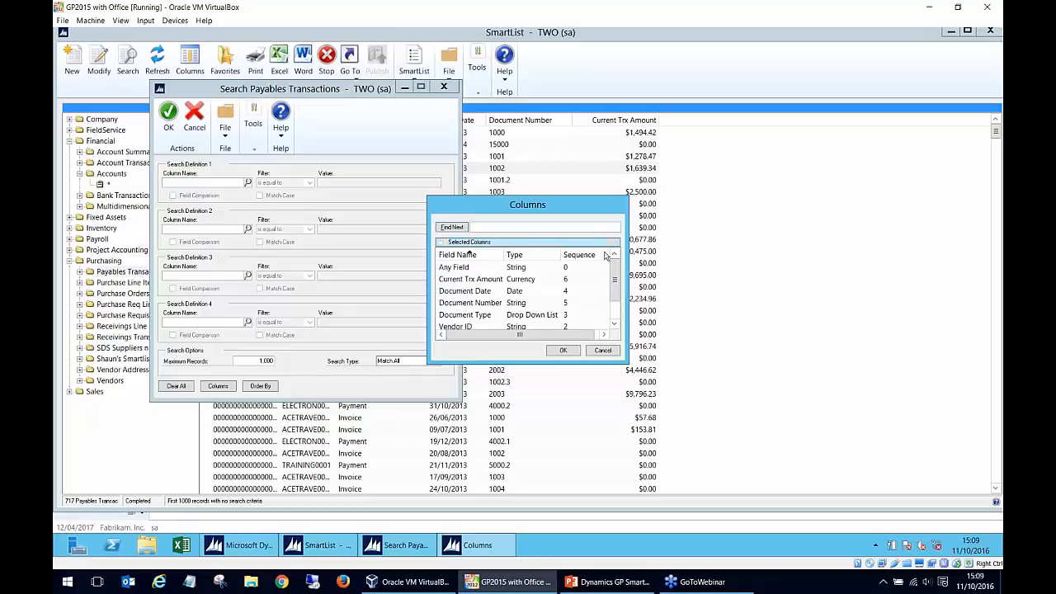
left_click(605, 350)
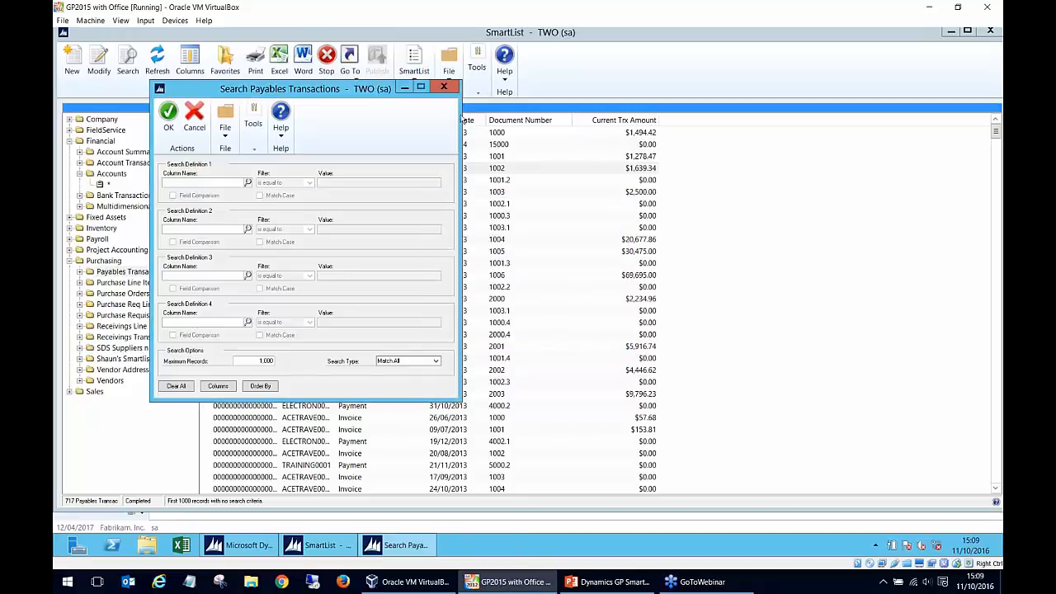
left_click(444, 87)
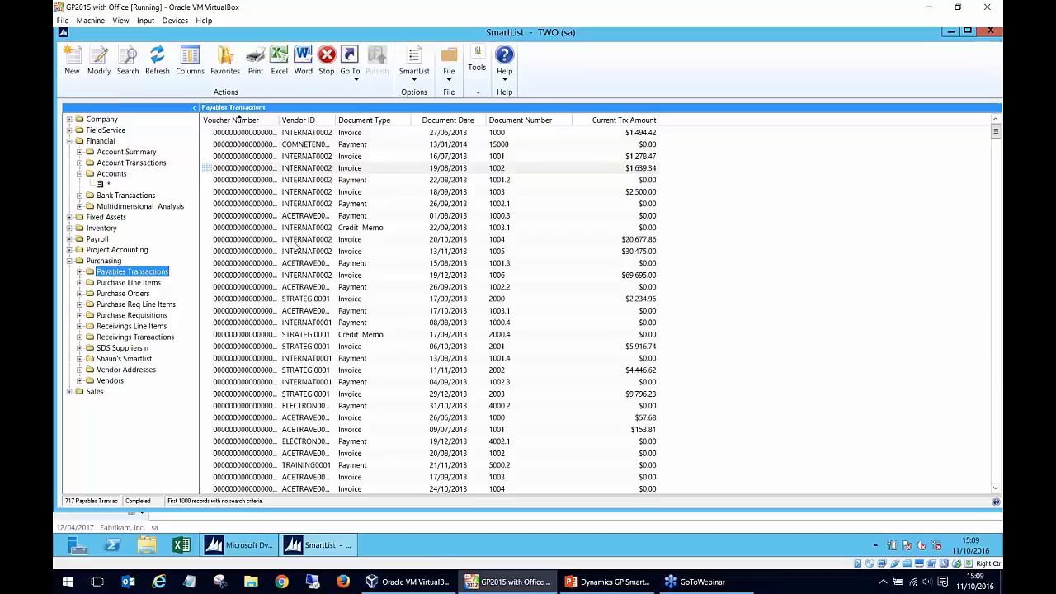
left_click(190, 66)
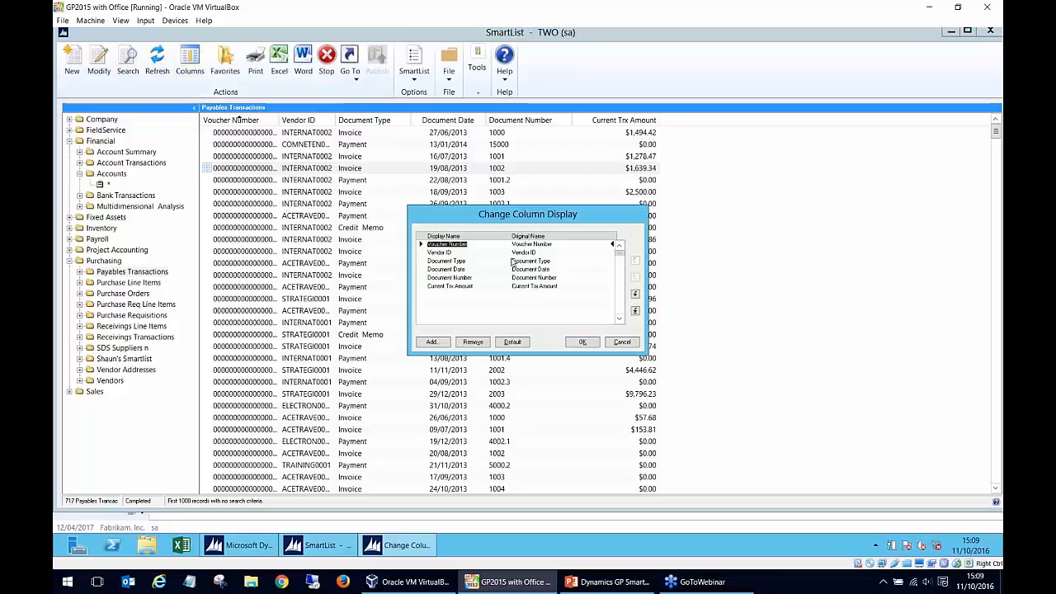
left_click(634, 341)
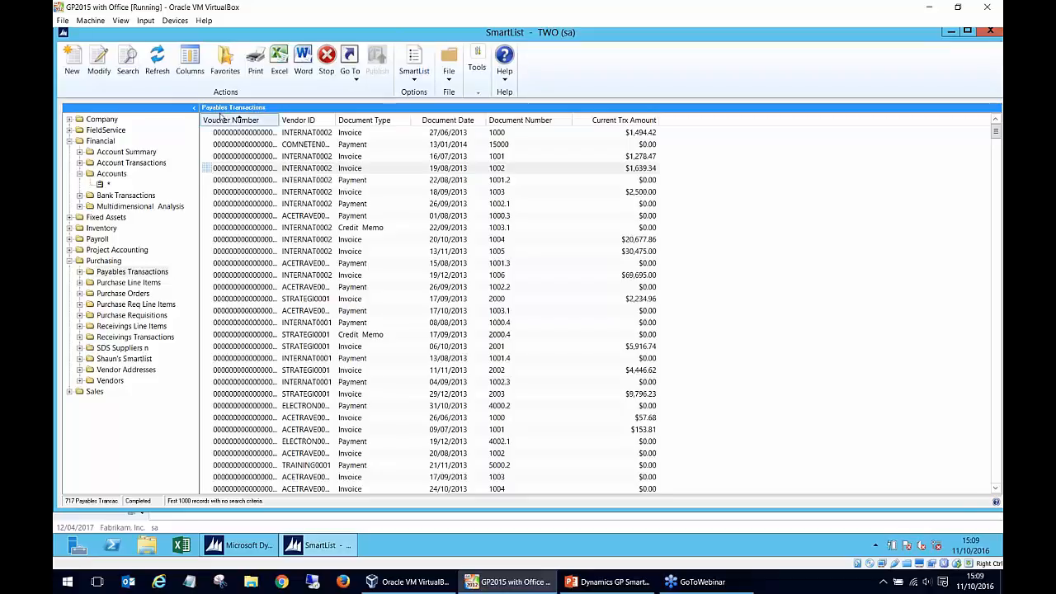
Step: Search Payables Transactions for records whose Vendor ID contains A, and select the 19/12/2013 invoice with document number 1006
left_click(128, 70)
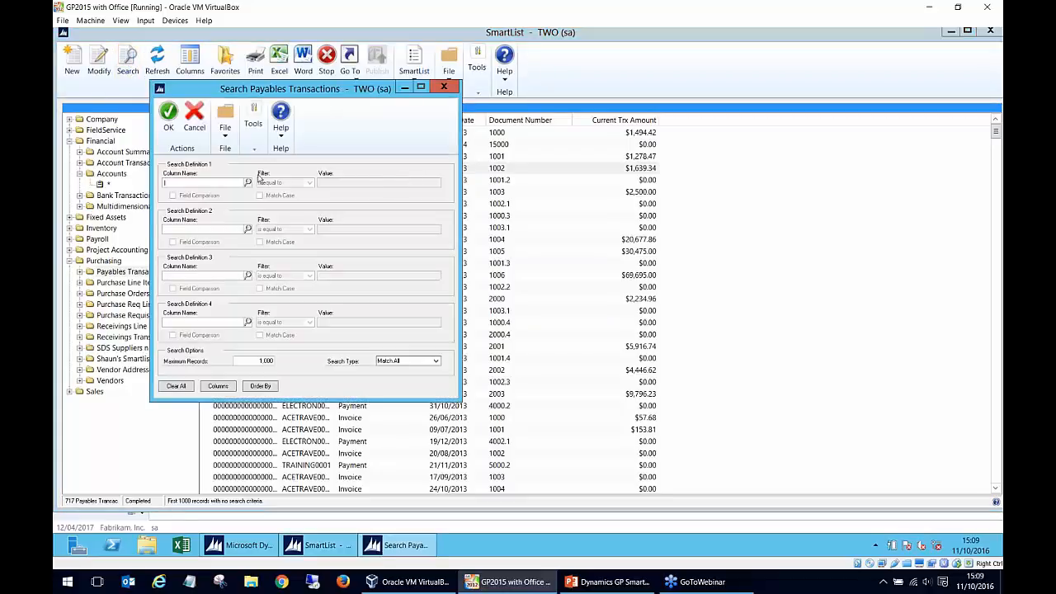
left_click(247, 183)
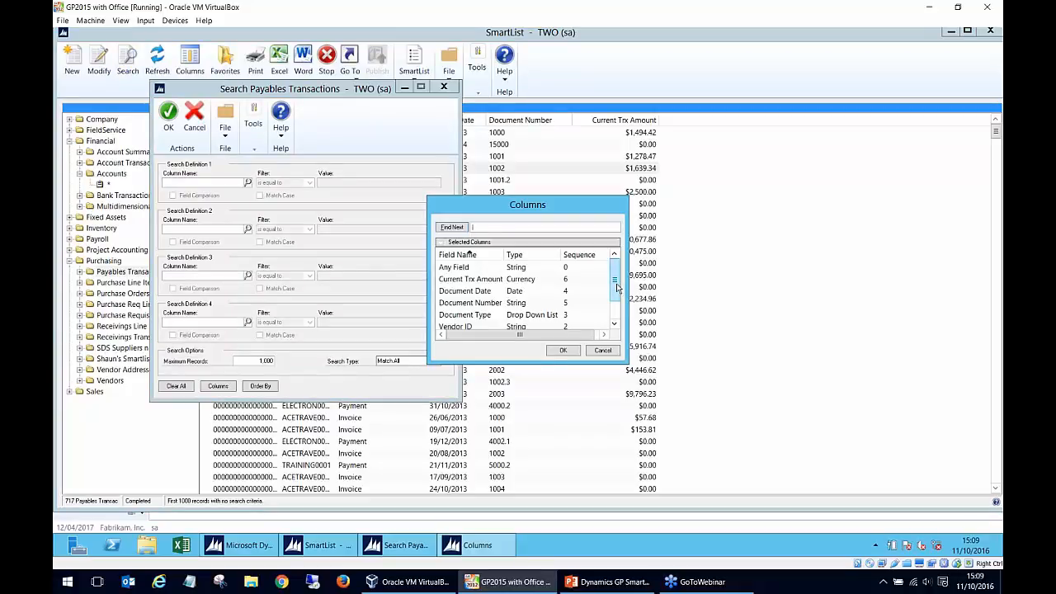
double_click(474, 327)
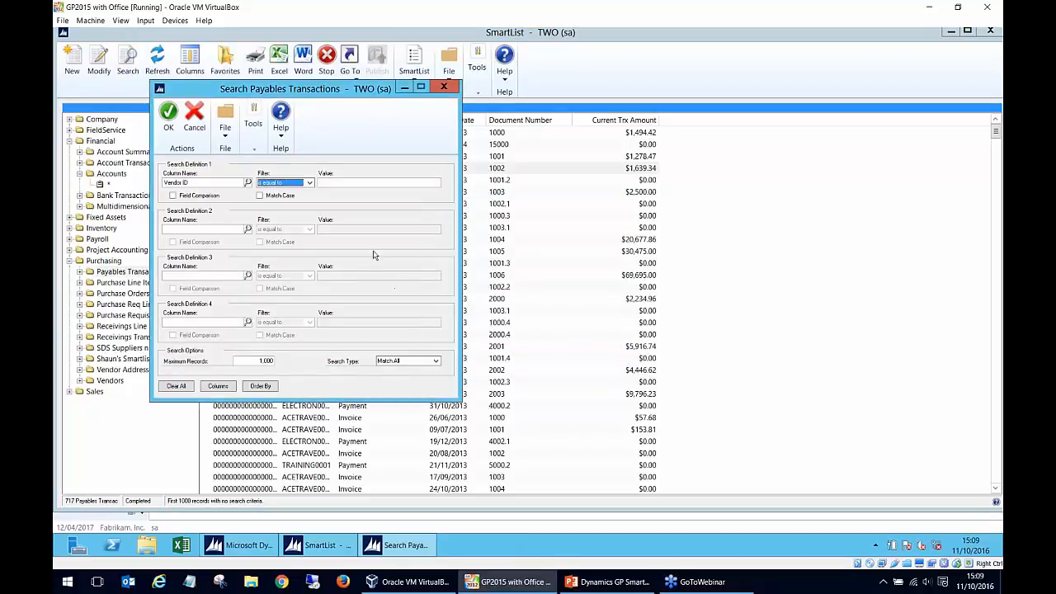
left_click(309, 182)
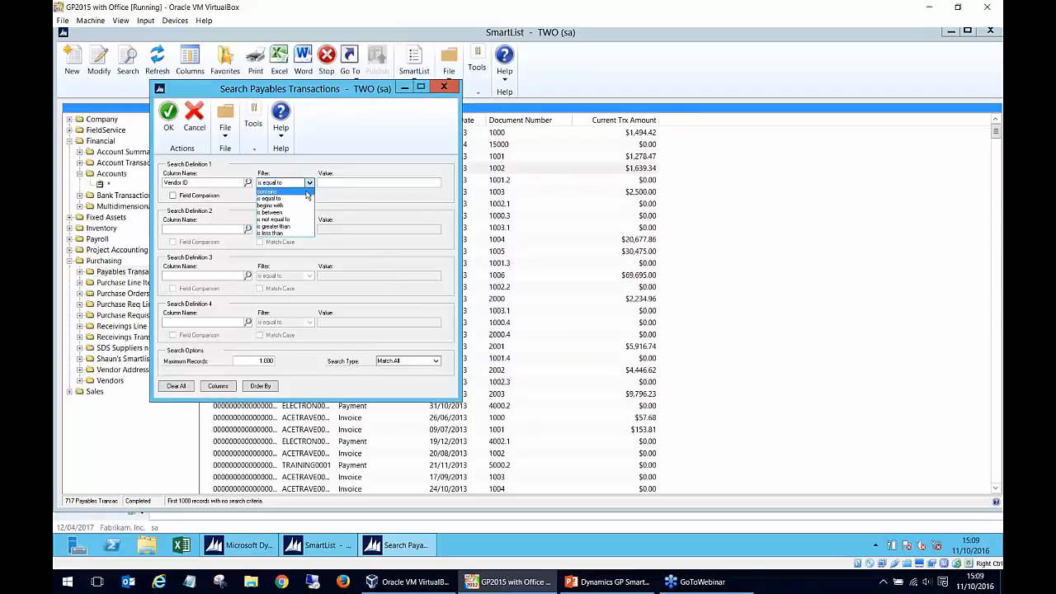
left_click(280, 205)
left_click(334, 186)
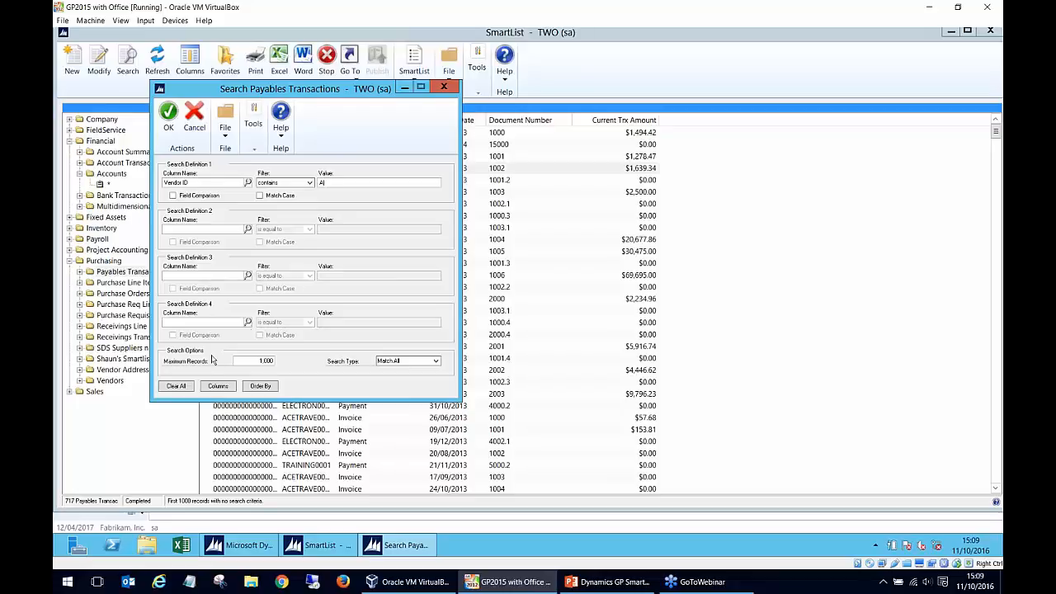
left_click(168, 118)
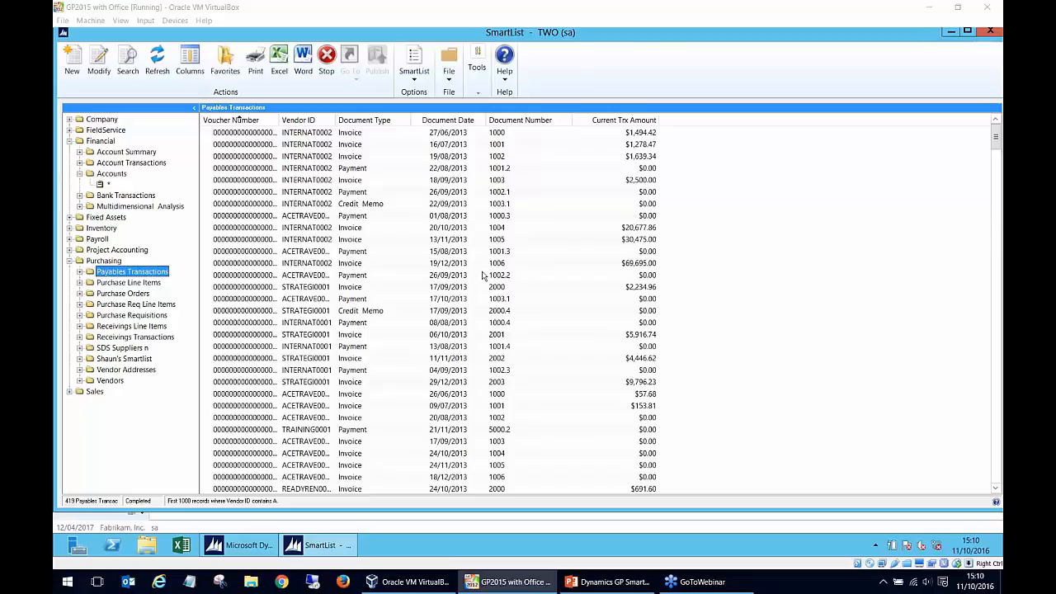
left_click(318, 264)
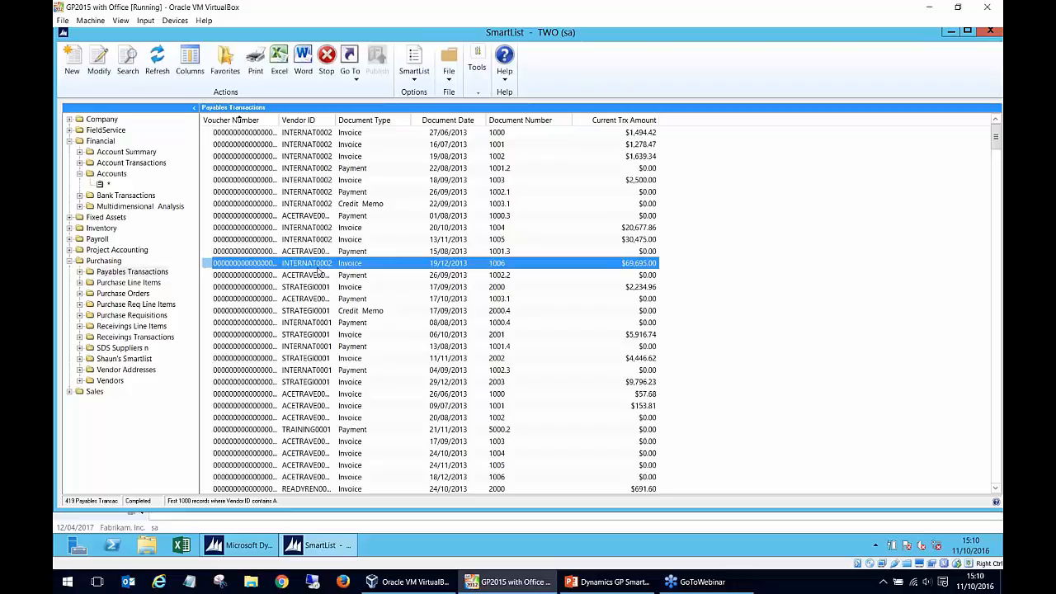
Step: Export the filtered Payables Transactions list to Excel and dismiss the Office Activation Wizard
left_click(315, 251)
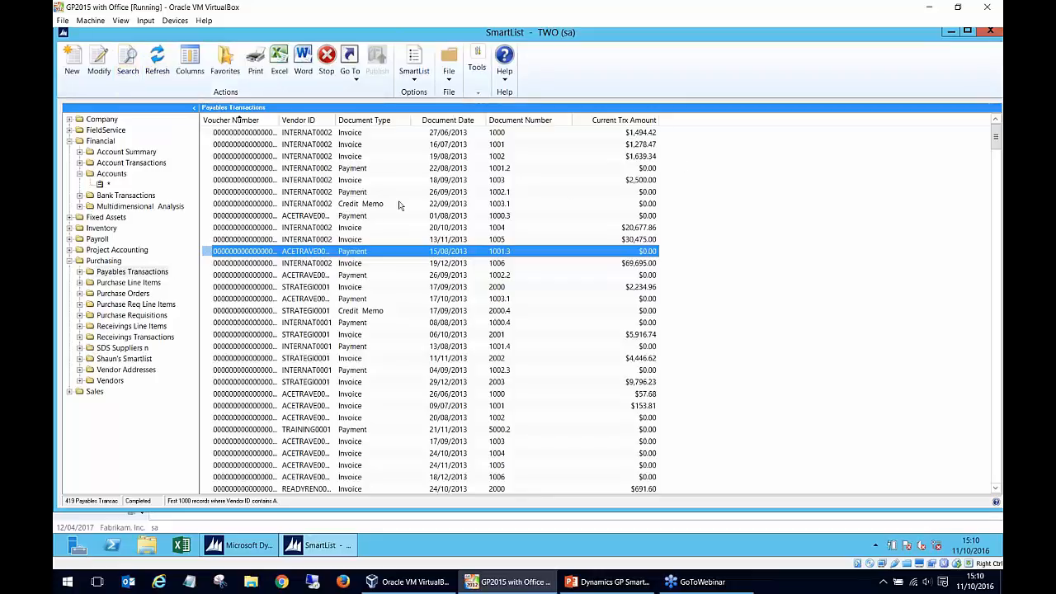
left_click(280, 62)
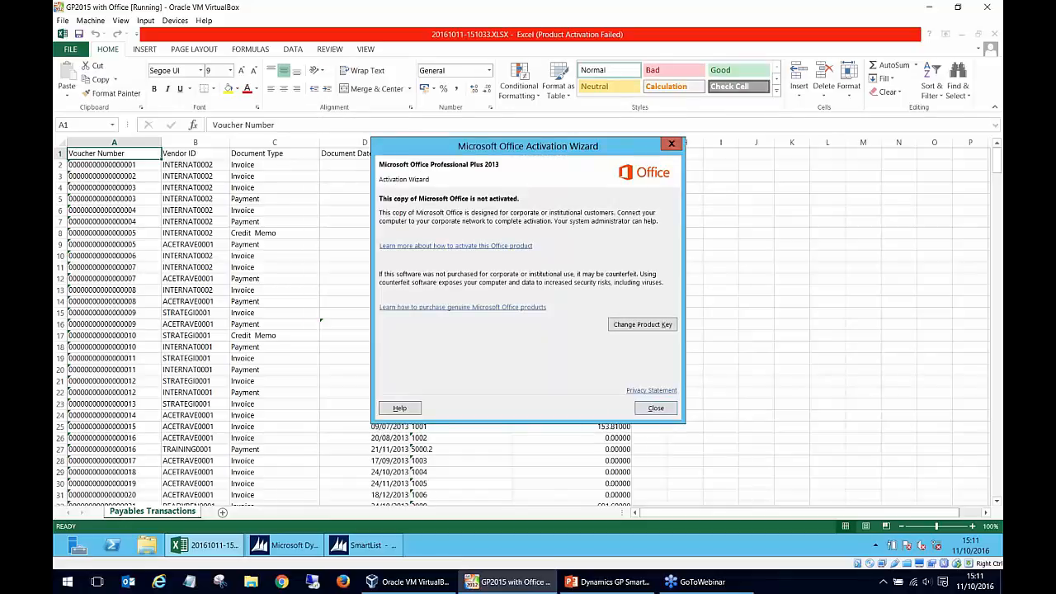
left_click(657, 409)
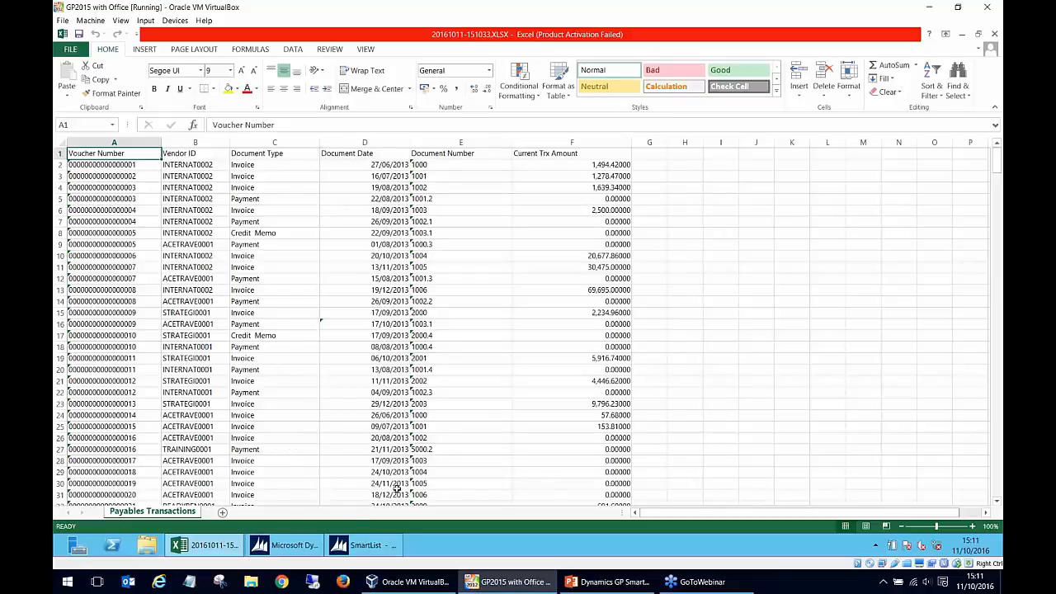
Step: Return to SmartList and display the default (*) Vendors list in the Purchasing category, keeping the category tree expanded
left_click(367, 545)
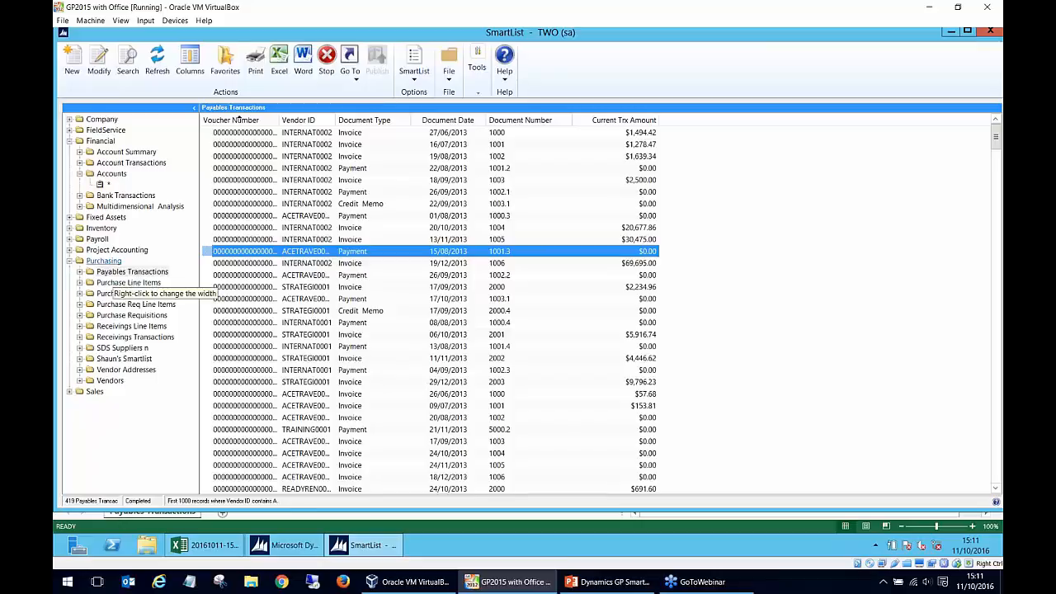
left_click(81, 381)
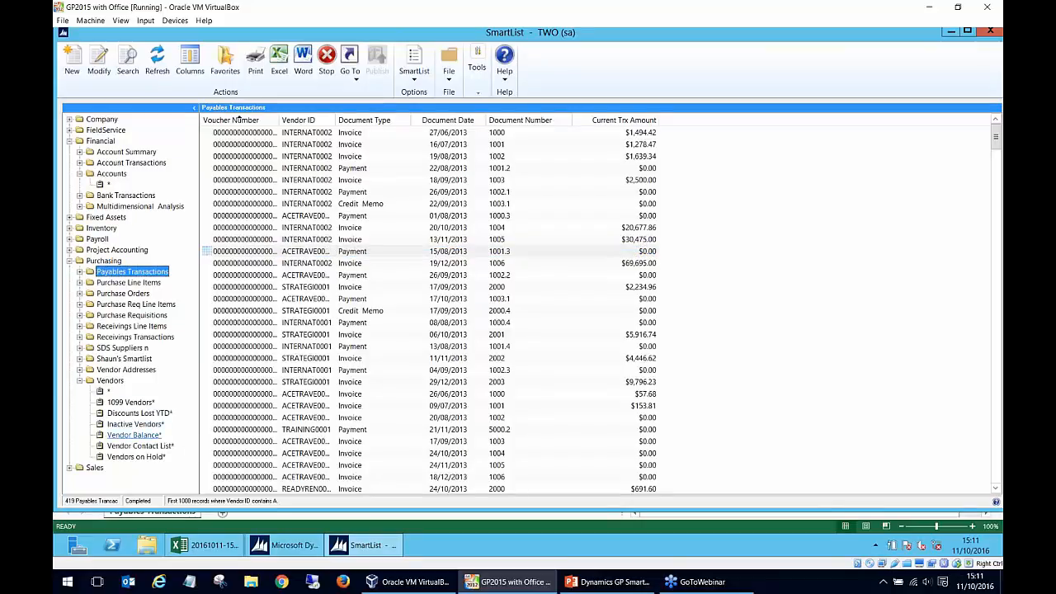
left_click(108, 393)
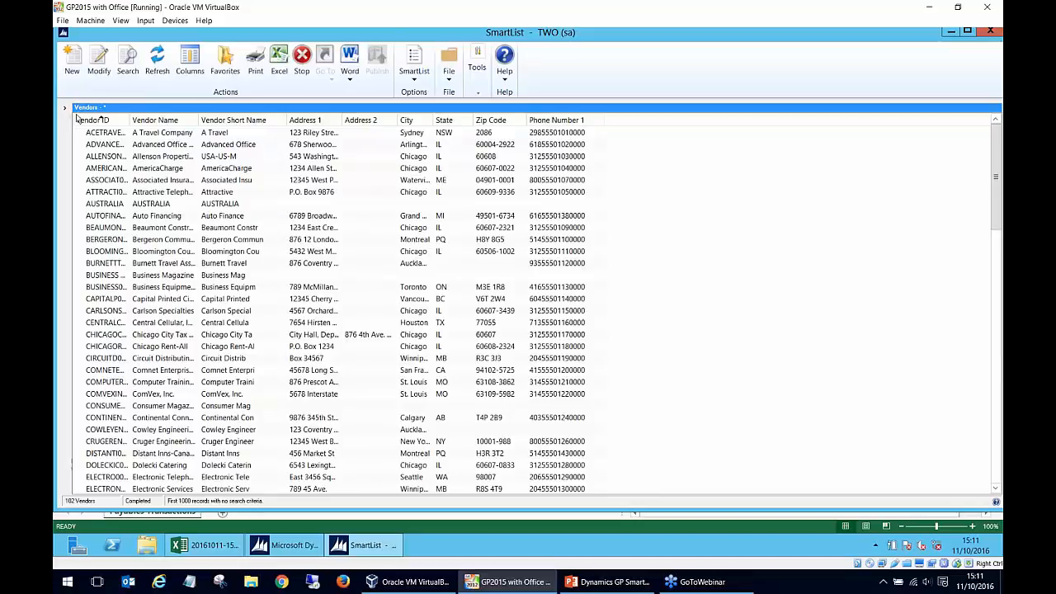
left_click(64, 108)
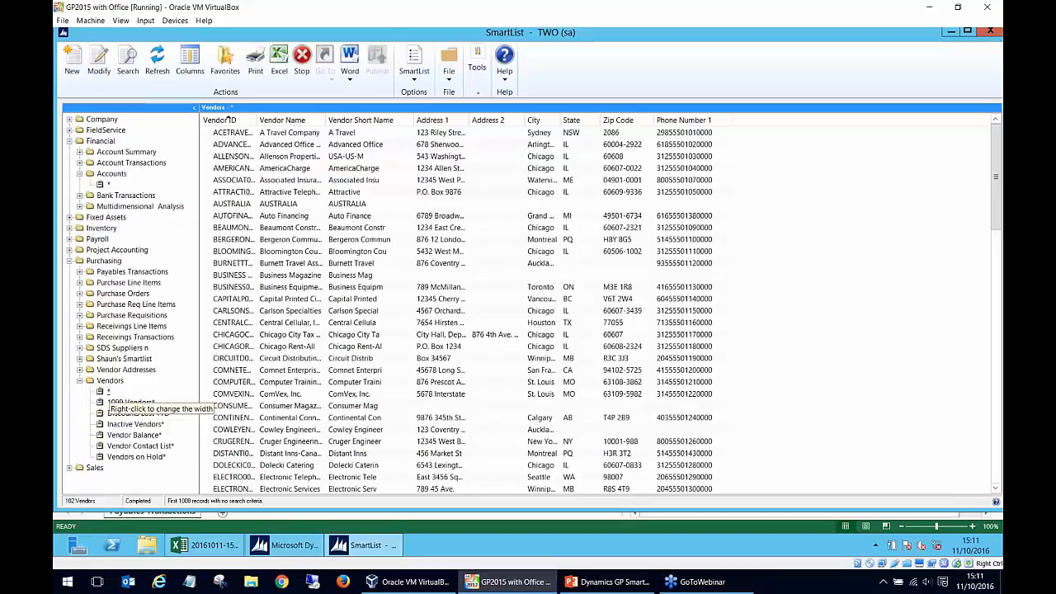
Step: Open the Vendors SmartList for modification and make Address 3 and Country default columns
left_click(242, 157)
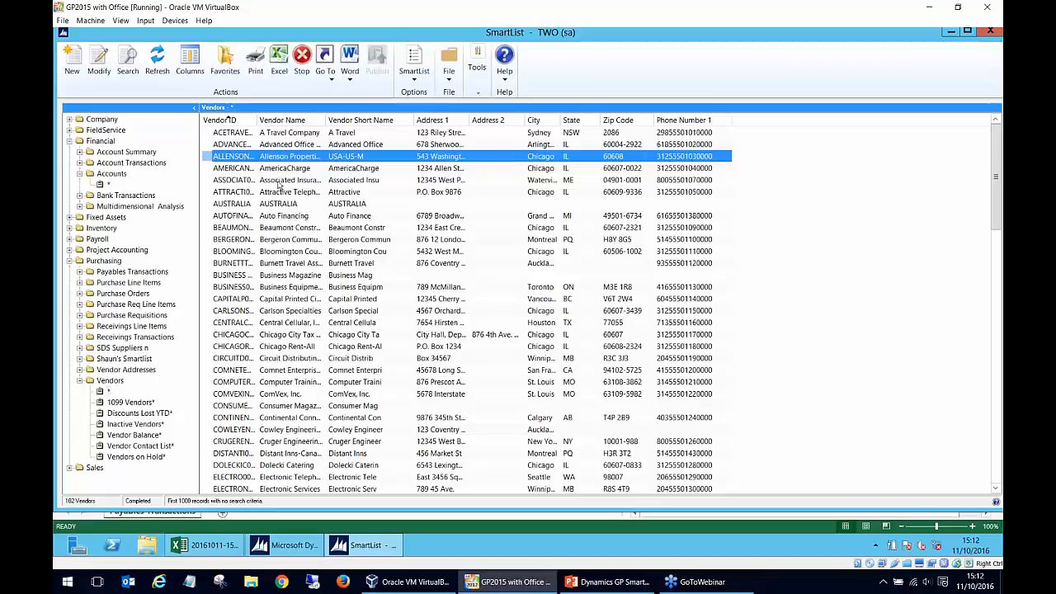
left_click(104, 59)
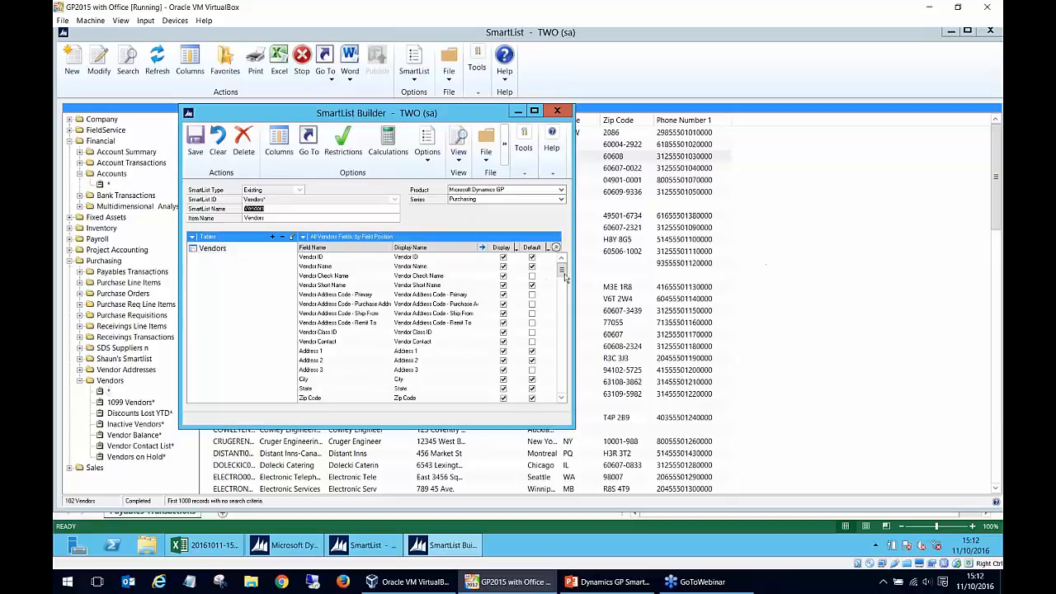
left_click_drag(562, 271, 566, 293)
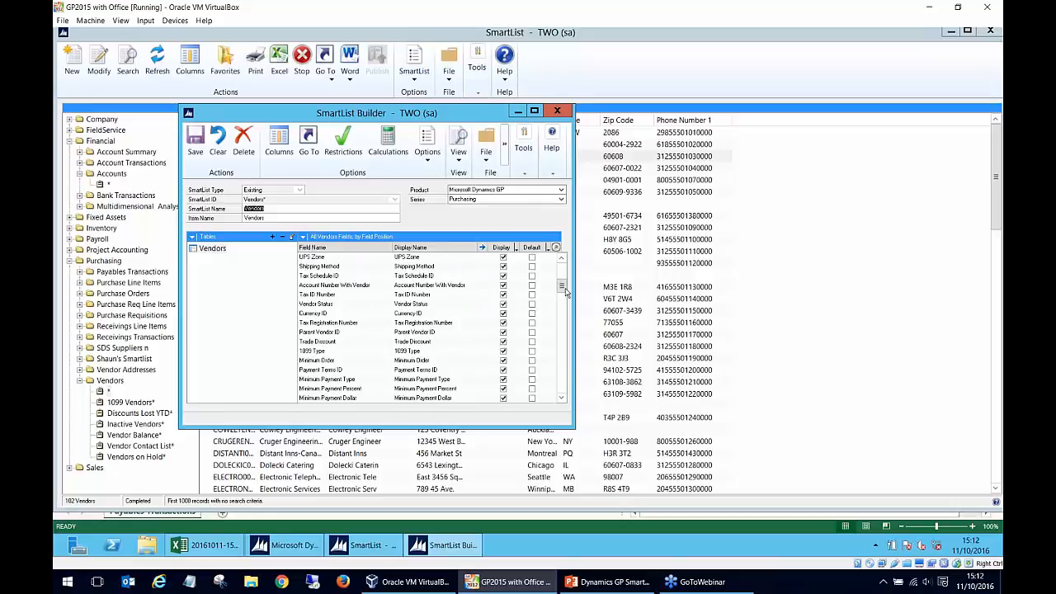
left_click_drag(566, 293, 566, 266)
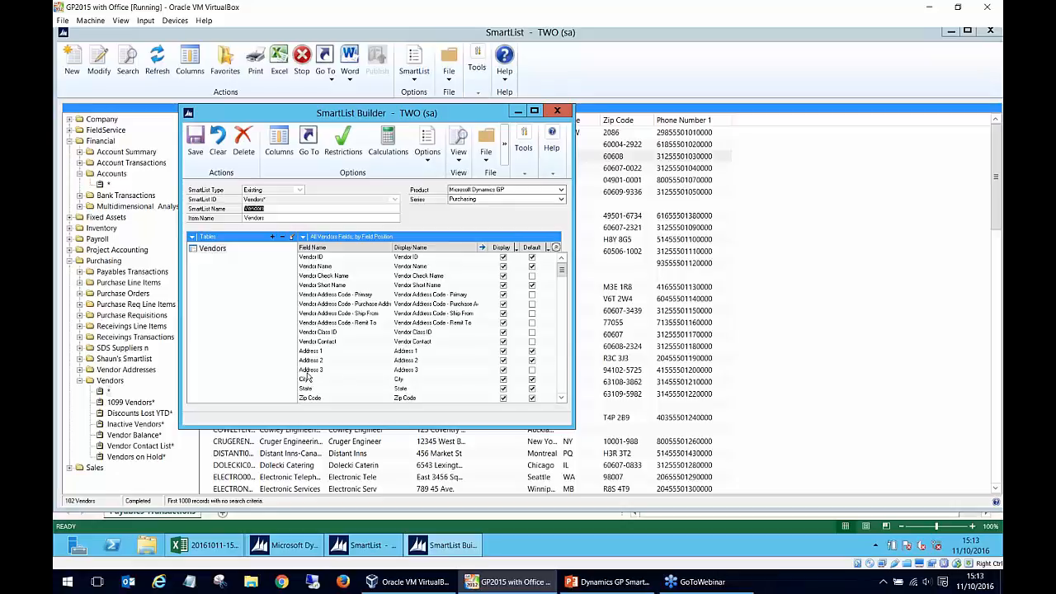
left_click(531, 370)
Step: Rename the SmartList as "Vendors - SDS" and save the modified definition
double_click(277, 220)
left_click(278, 219)
double_click(293, 212)
left_click(292, 211)
type("- SDS")
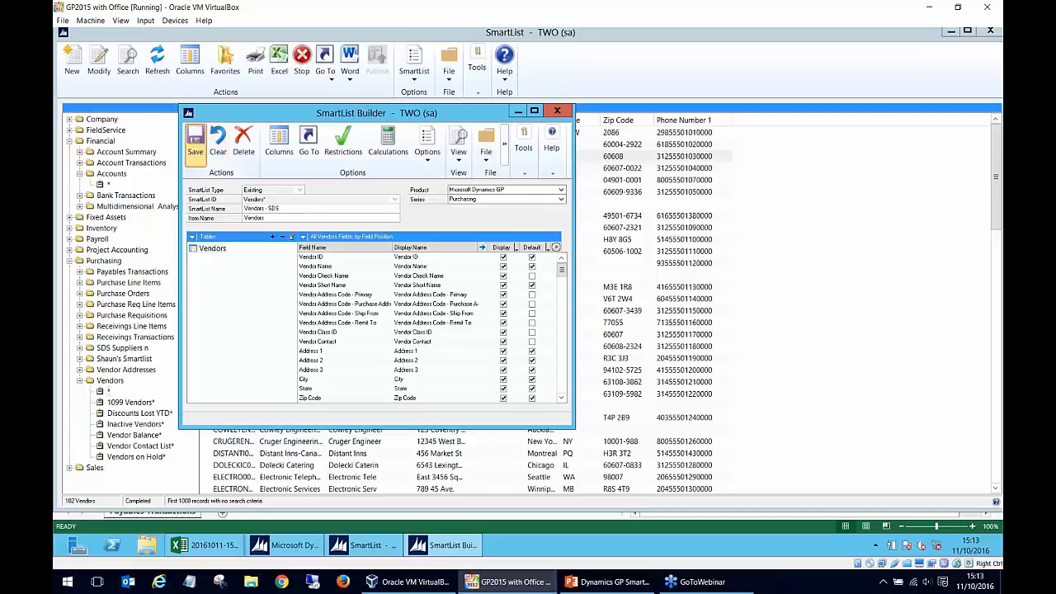
left_click(195, 140)
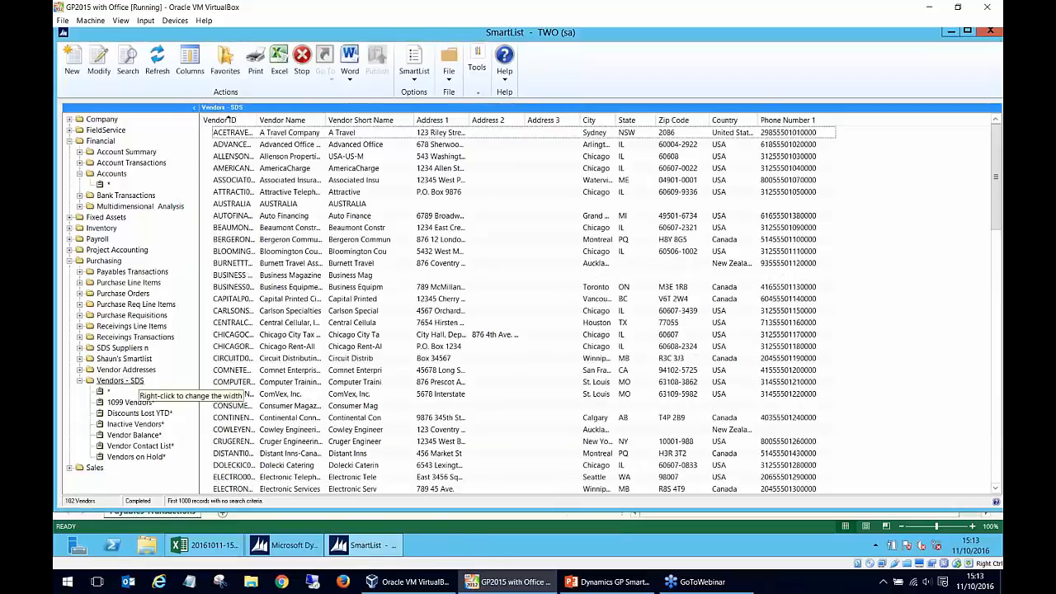
right_click(145, 383)
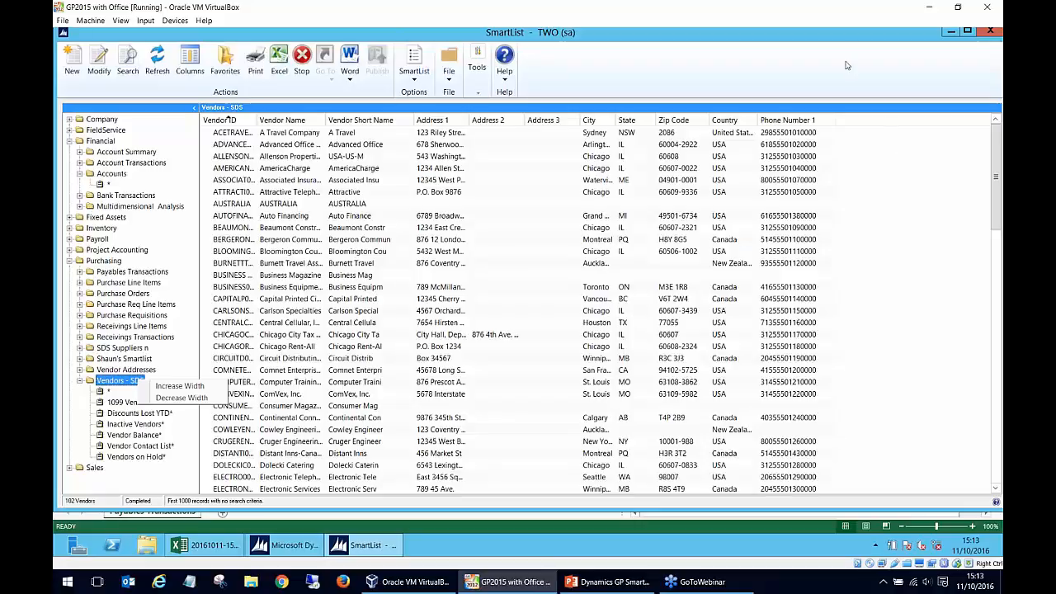
left_click(826, 33)
left_click(828, 37)
left_click(997, 248)
left_click_drag(997, 252, 999, 222)
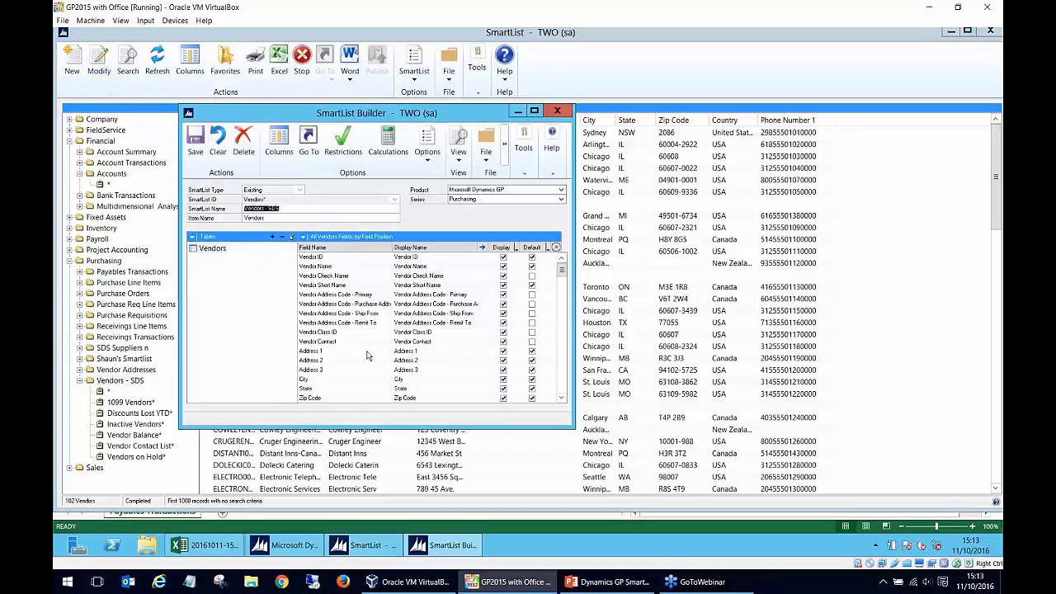
Step: Modify the Vendors - SDS SmartList so that Credit Limit is a default column, and save the definition
left_click(561, 398)
left_click(561, 398)
left_click(561, 399)
left_click(561, 398)
left_click(561, 399)
left_click(561, 399)
left_click(562, 398)
left_click(561, 398)
left_click(561, 399)
left_click(561, 399)
left_click(561, 399)
left_click(561, 398)
left_click(563, 400)
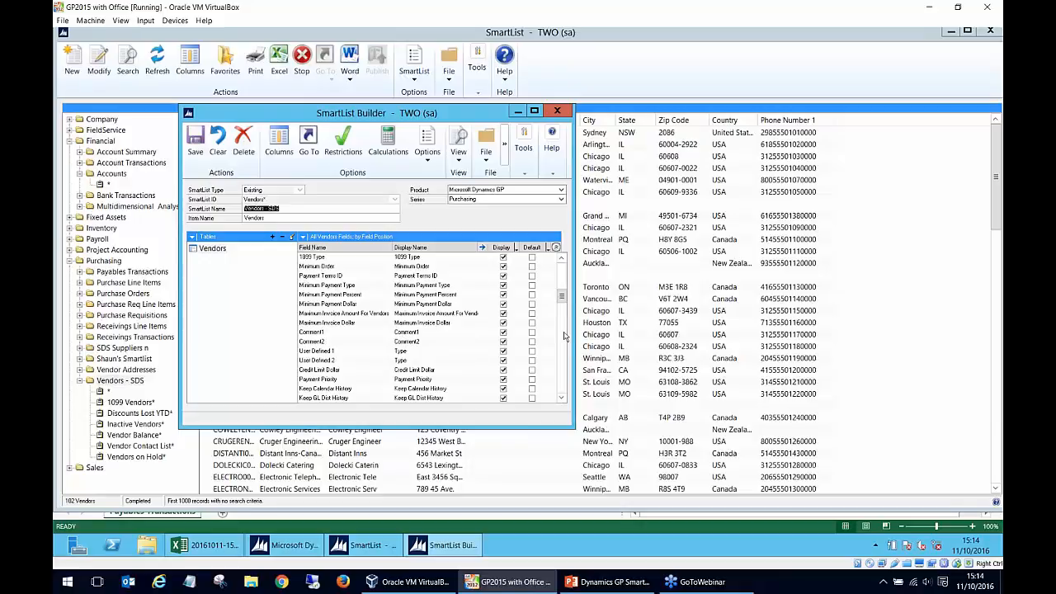
left_click_drag(563, 303, 562, 275)
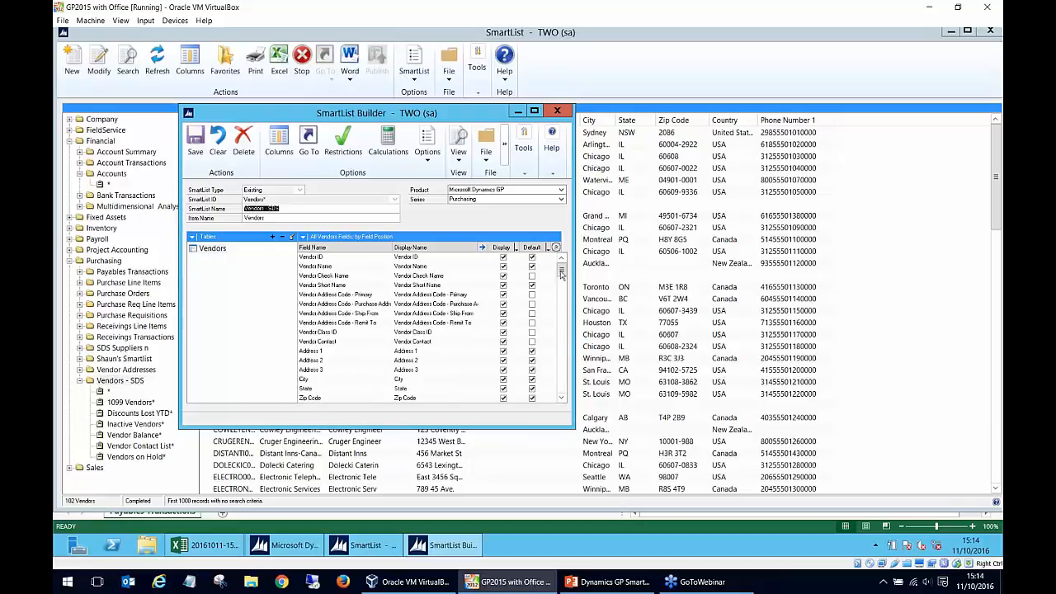
left_click_drag(561, 275, 561, 287)
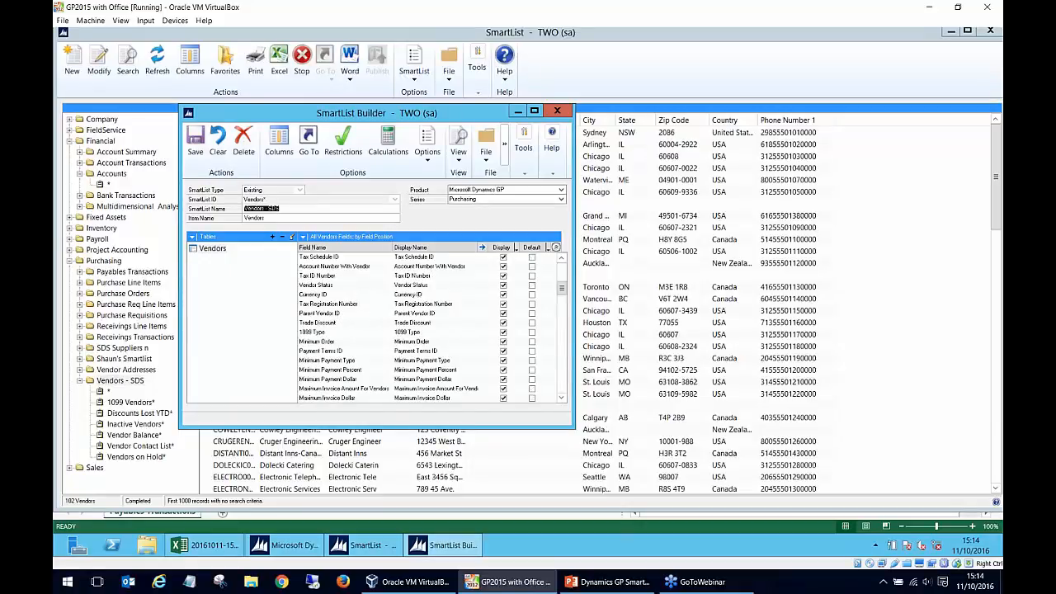
left_click(562, 399)
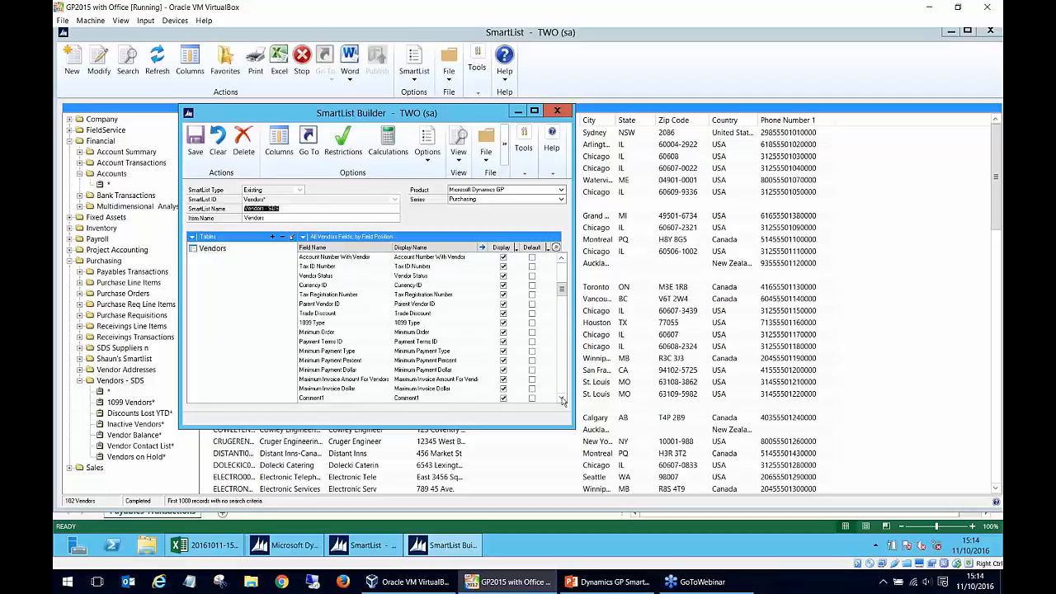
left_click(562, 400)
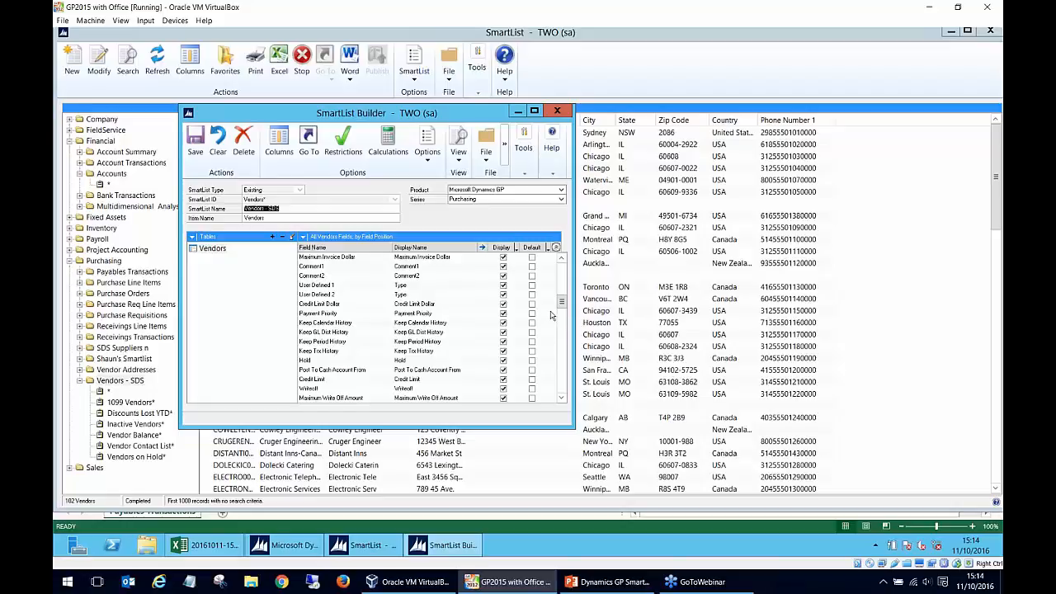
left_click(531, 379)
left_click(196, 145)
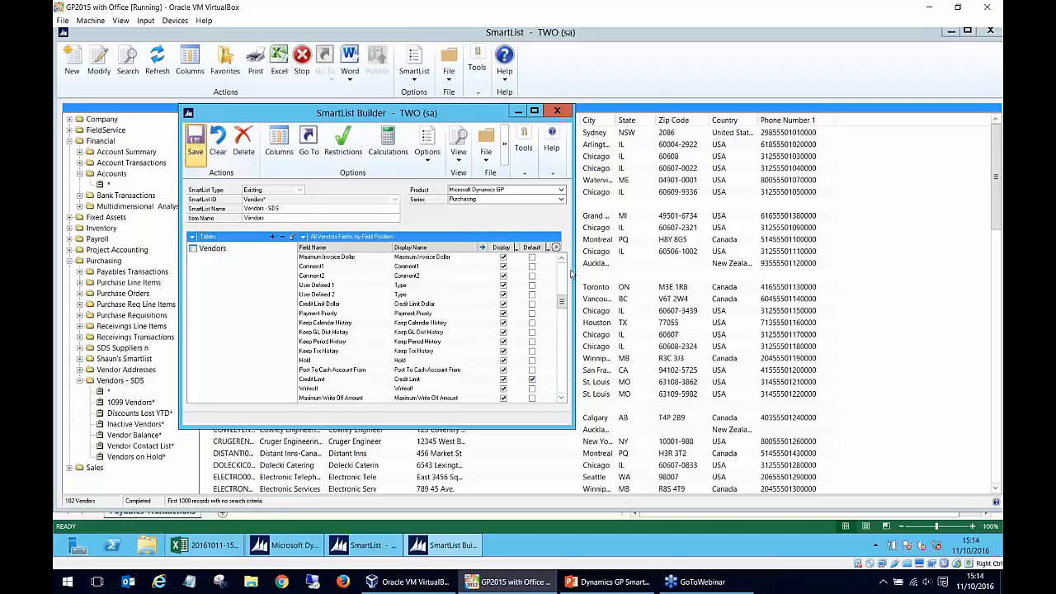
left_click(199, 146)
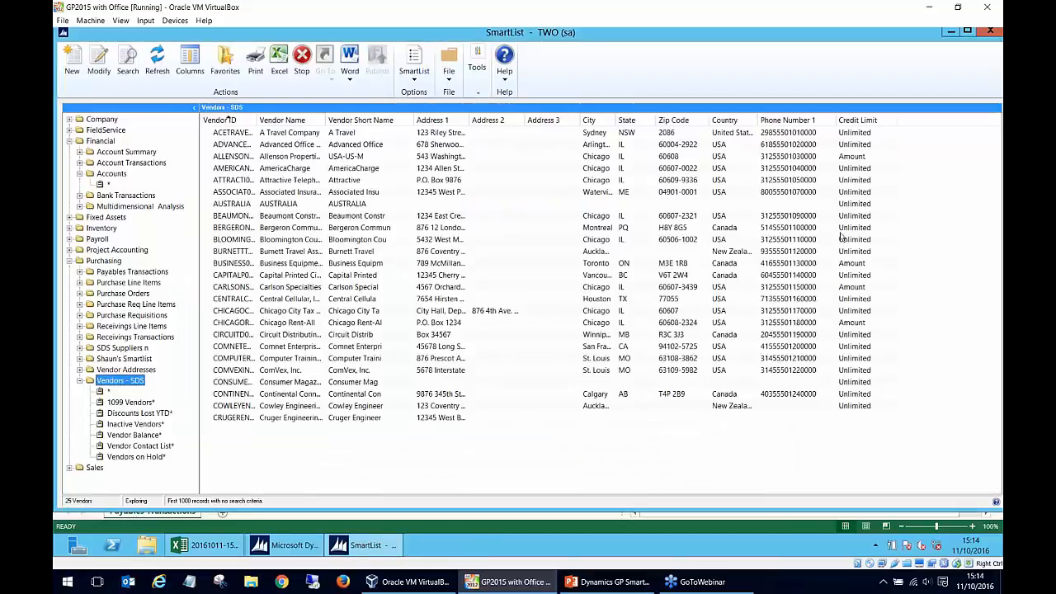
Step: Review the Credit Limit column down through the end of the Vendors - SDS list
left_click(867, 323)
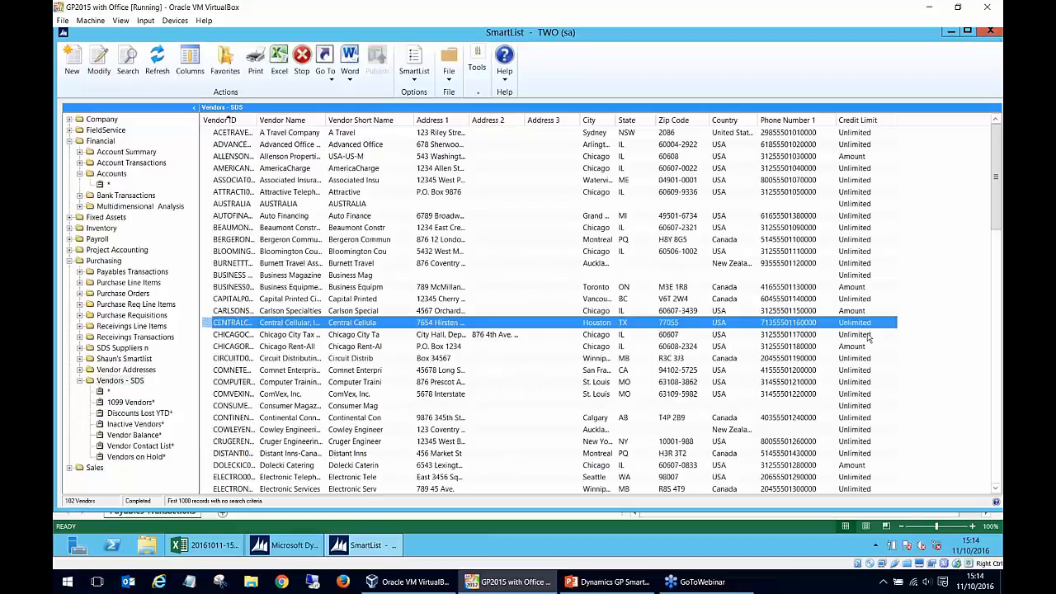
scroll(866, 339, "down", 9)
scroll(867, 391, "down", 10)
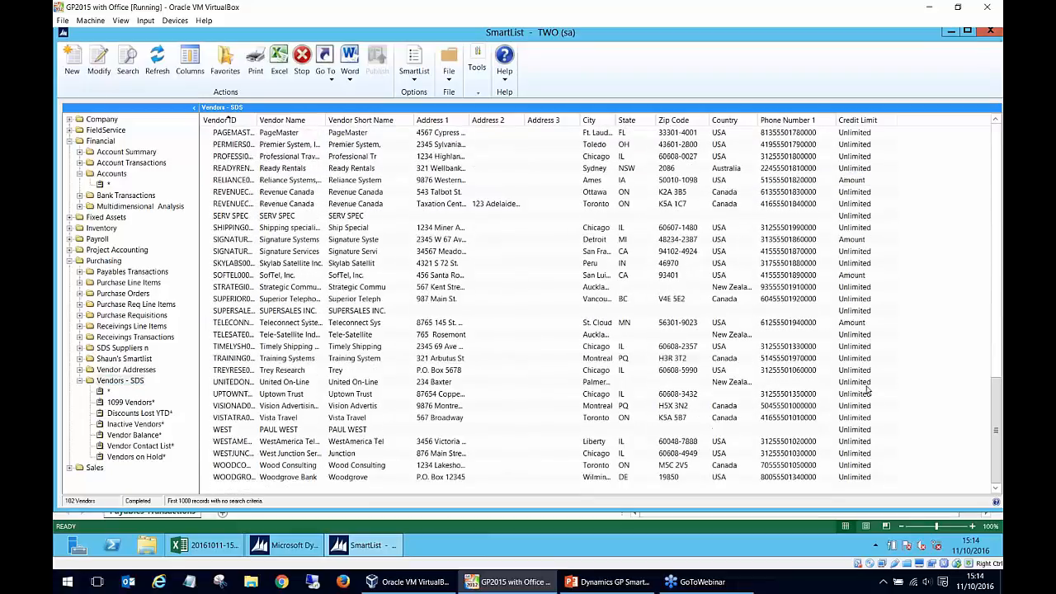
left_click(425, 287)
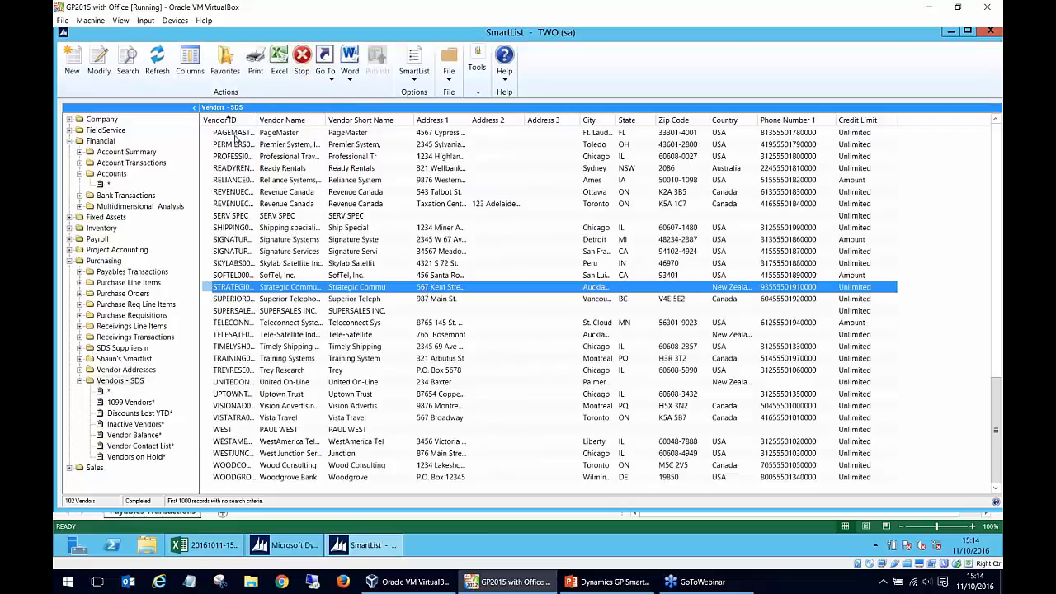
Step: Change the column display of Vendors - SDS so that Country comes directly before Zip Code, and apply the order
left_click(201, 74)
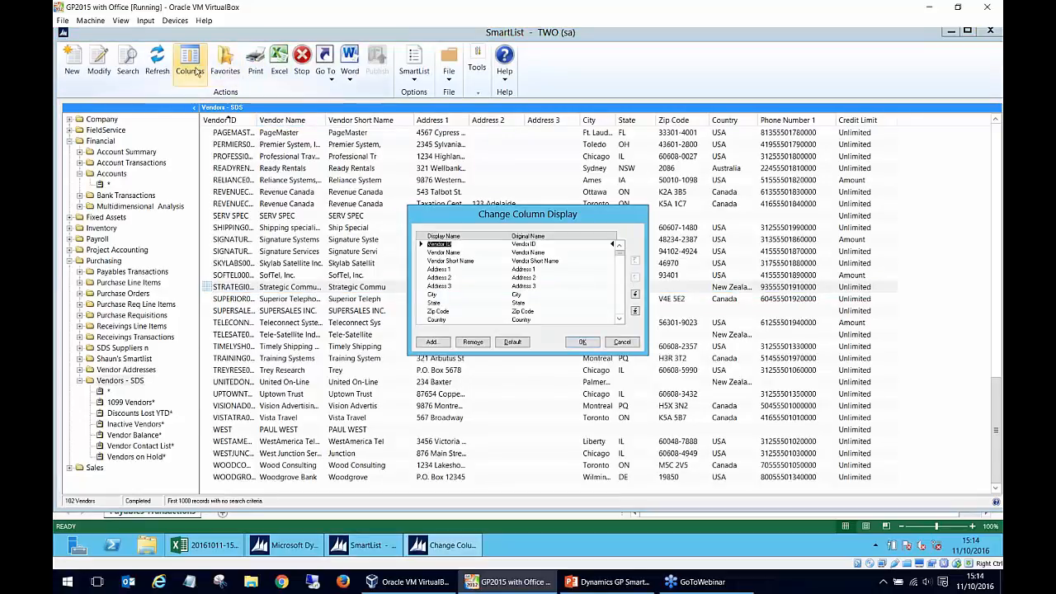
left_click(440, 270)
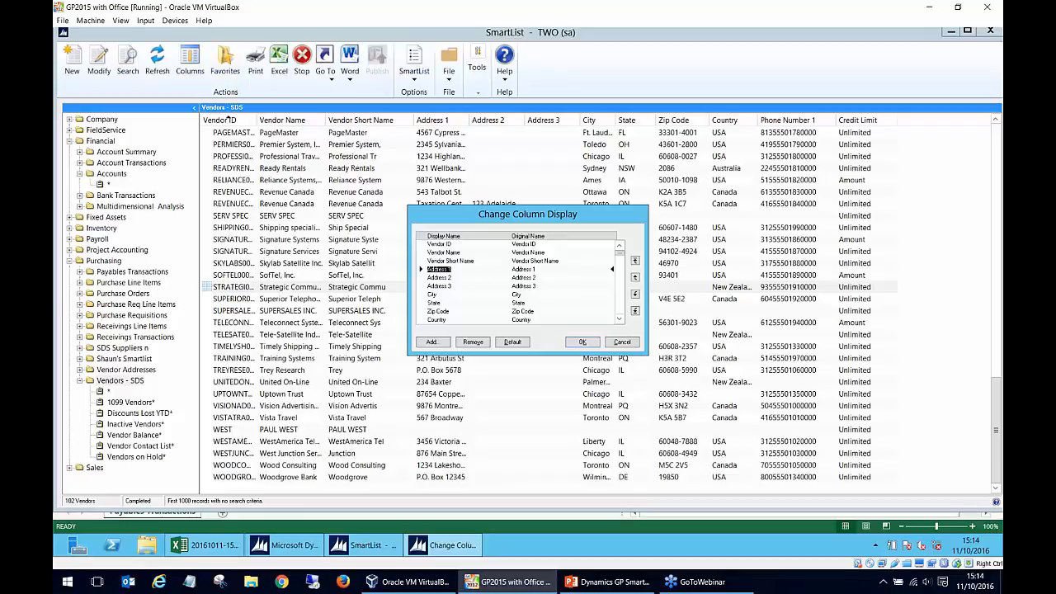
left_click(462, 261)
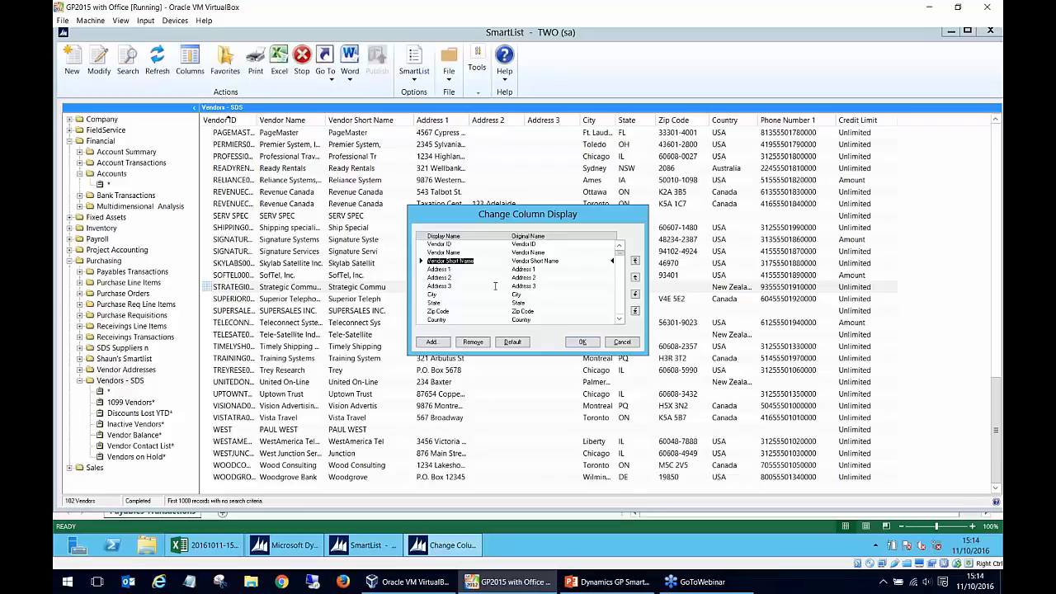
left_click(637, 279)
left_click(637, 295)
left_click(455, 320)
left_click(636, 278)
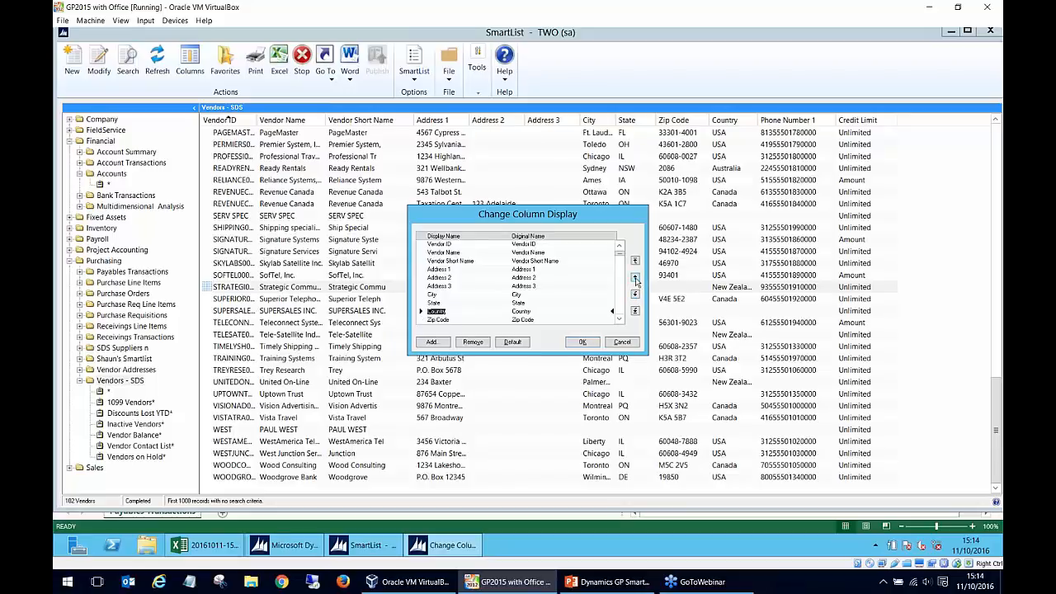
left_click(581, 342)
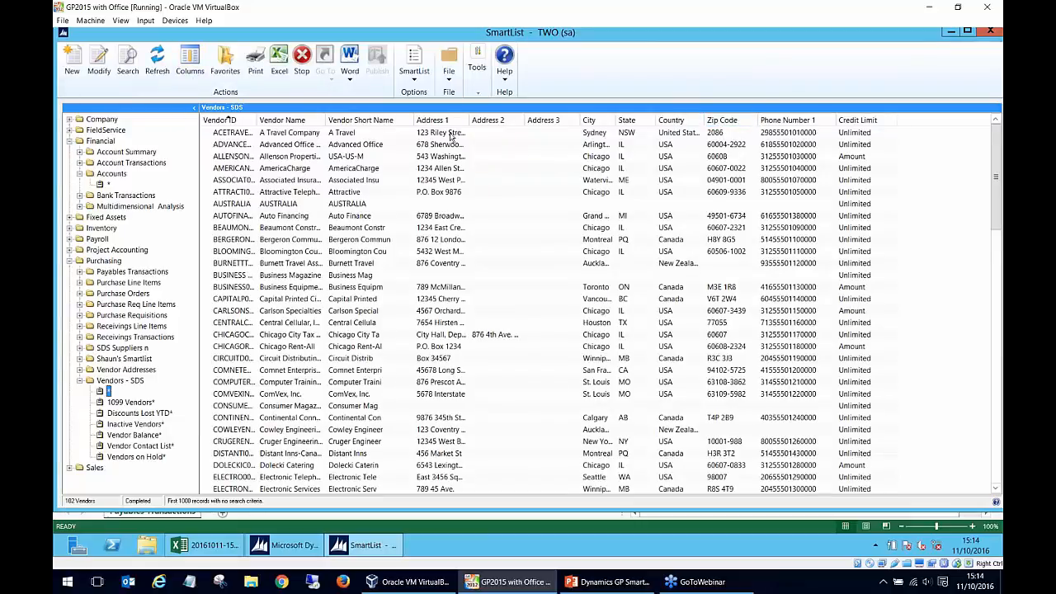
Step: Move the Credit Limit column to the very start of the Vendors - SDS column order and apply it
left_click(887, 137)
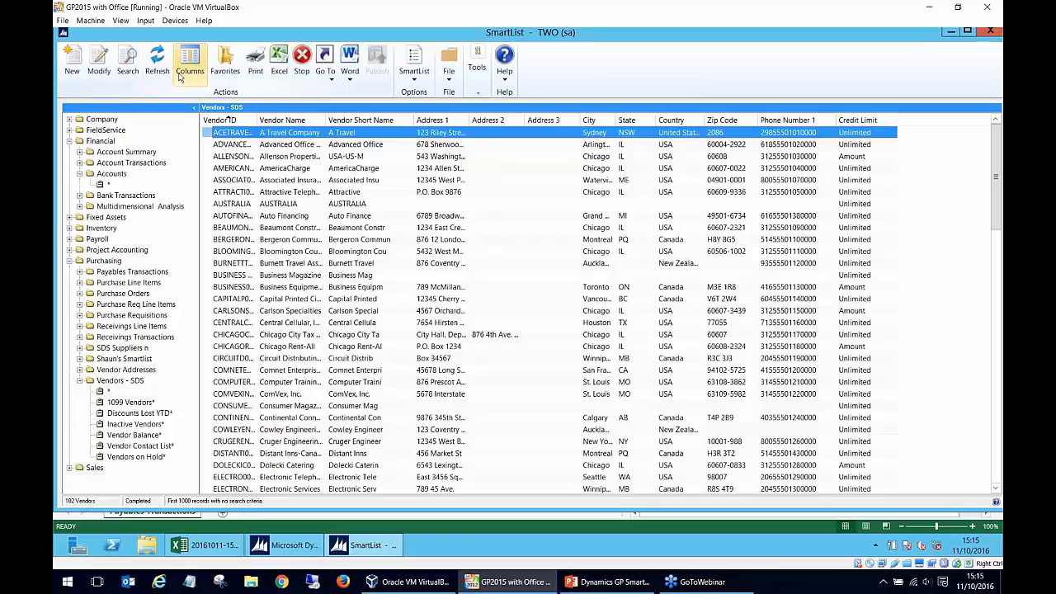
left_click(189, 62)
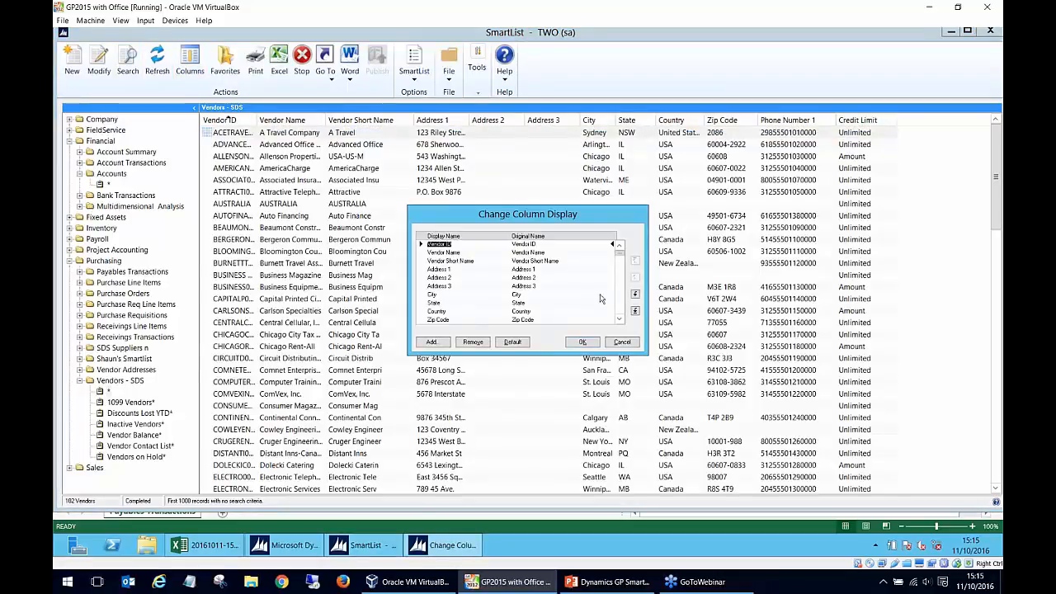
scroll(625, 281, "down", 1)
left_click(498, 318)
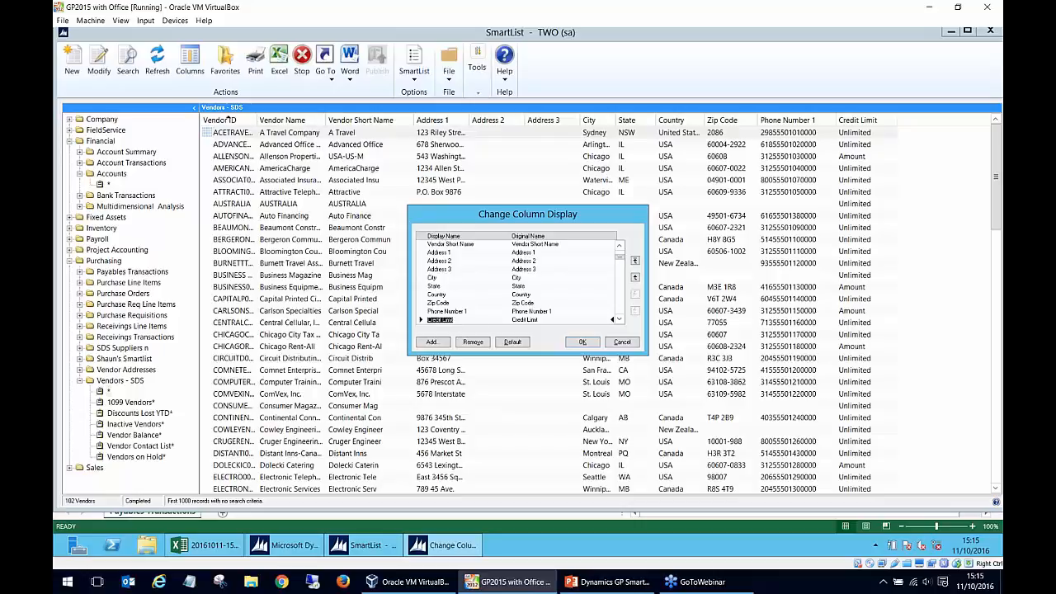
left_click(636, 262)
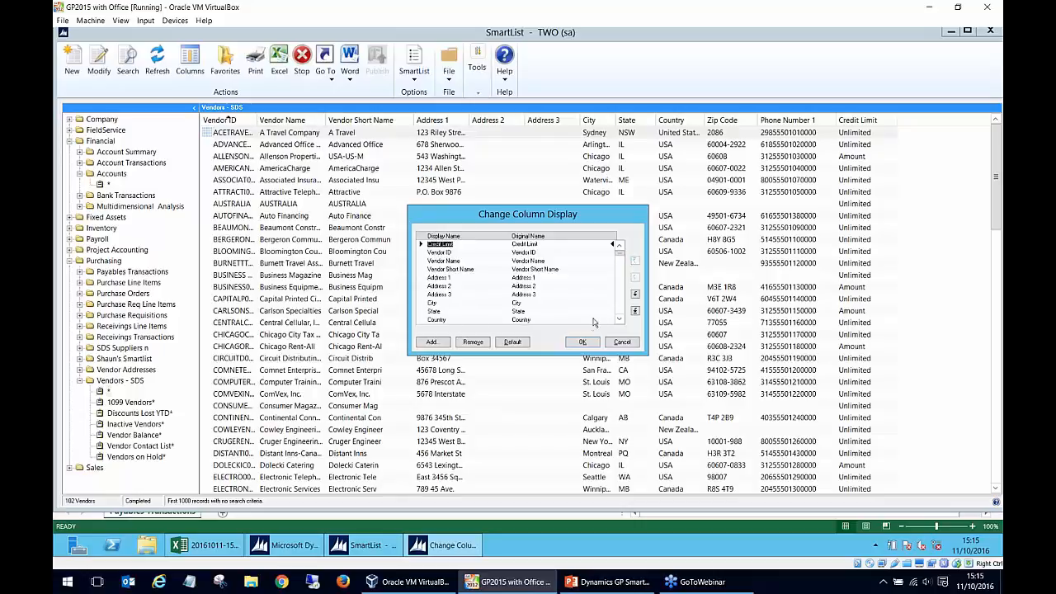
left_click(582, 342)
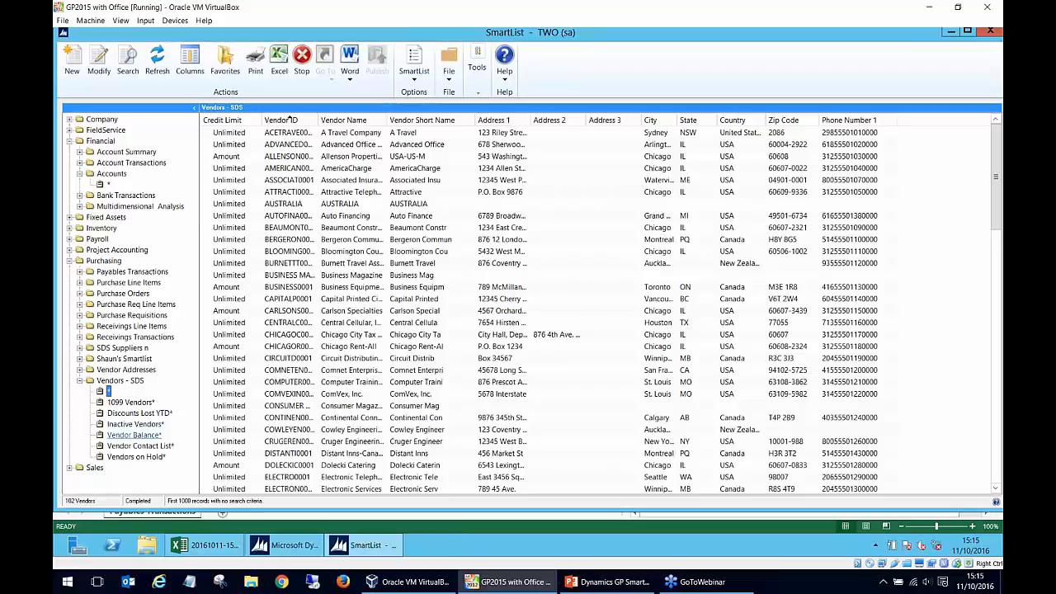
Step: Open the Vendor Balance list and try making Amount Paid LYR a default column in its SmartList definition, then close the definition
left_click(128, 435)
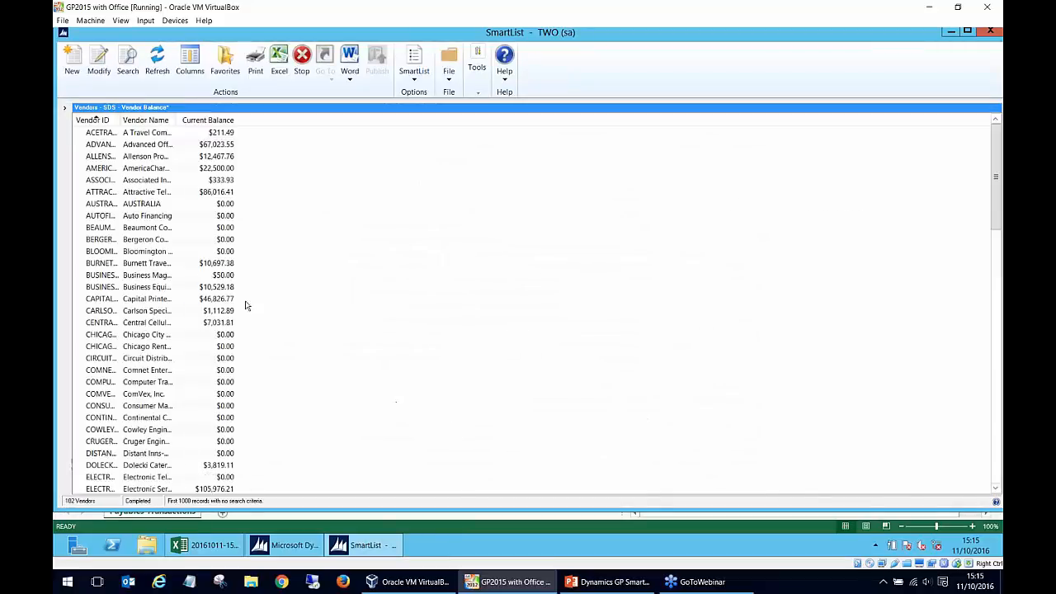
left_click(212, 287)
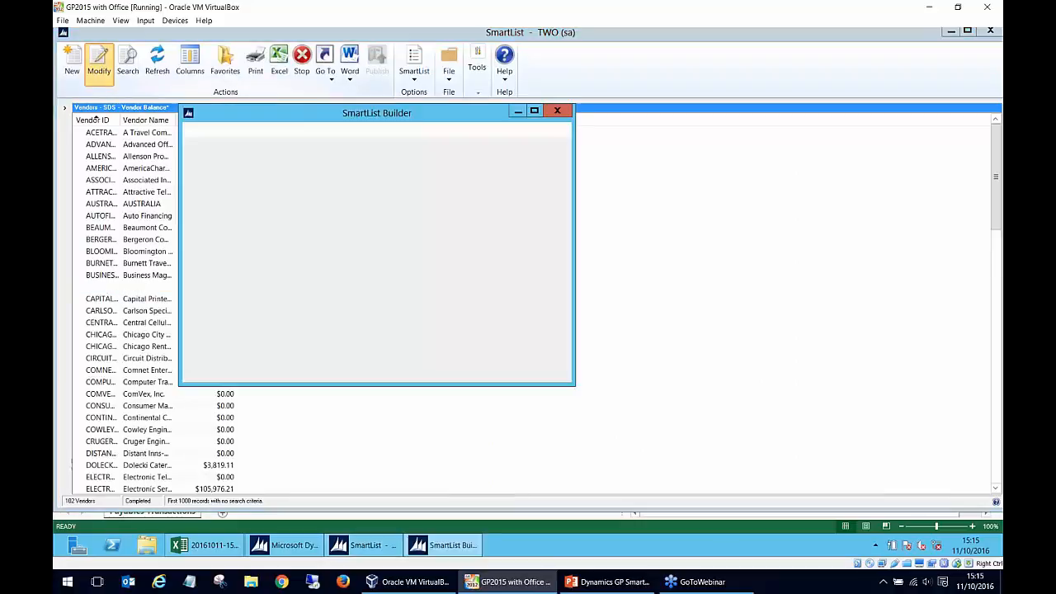
left_click(563, 398)
left_click(563, 398)
left_click(563, 398)
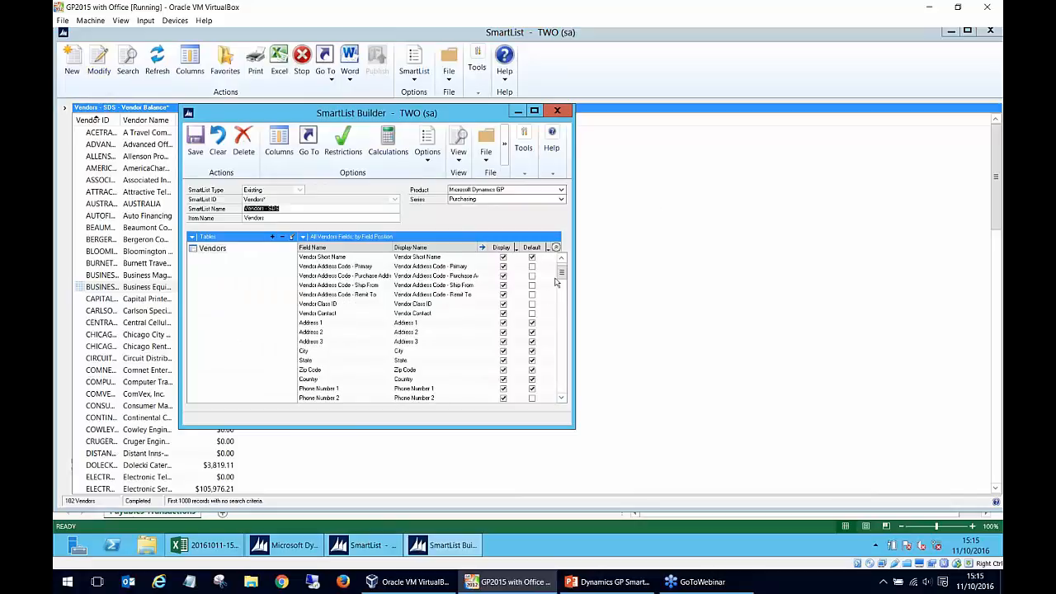
left_click_drag(561, 274, 561, 350)
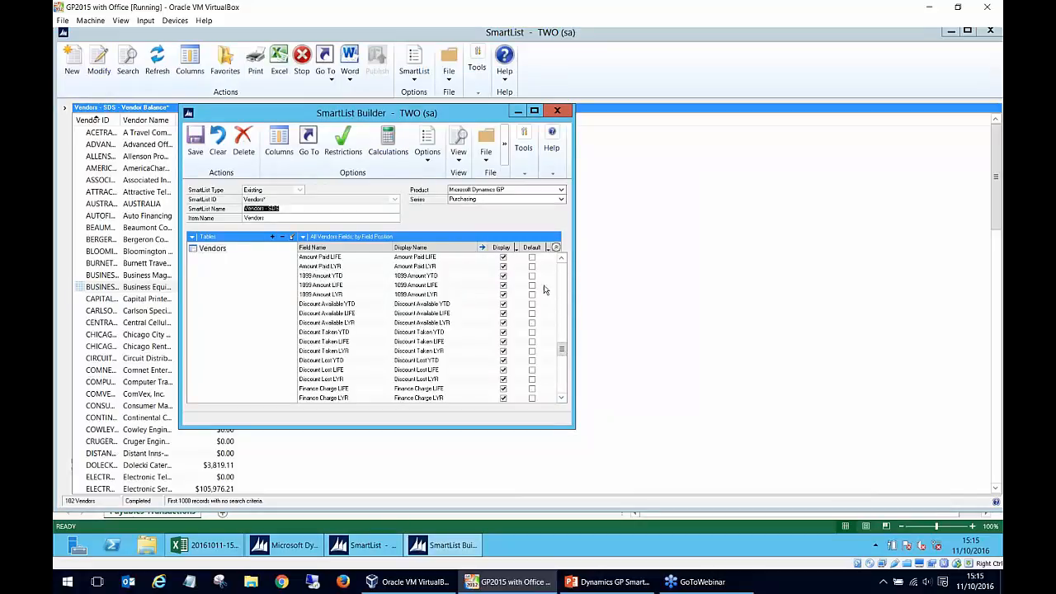
left_click(533, 267)
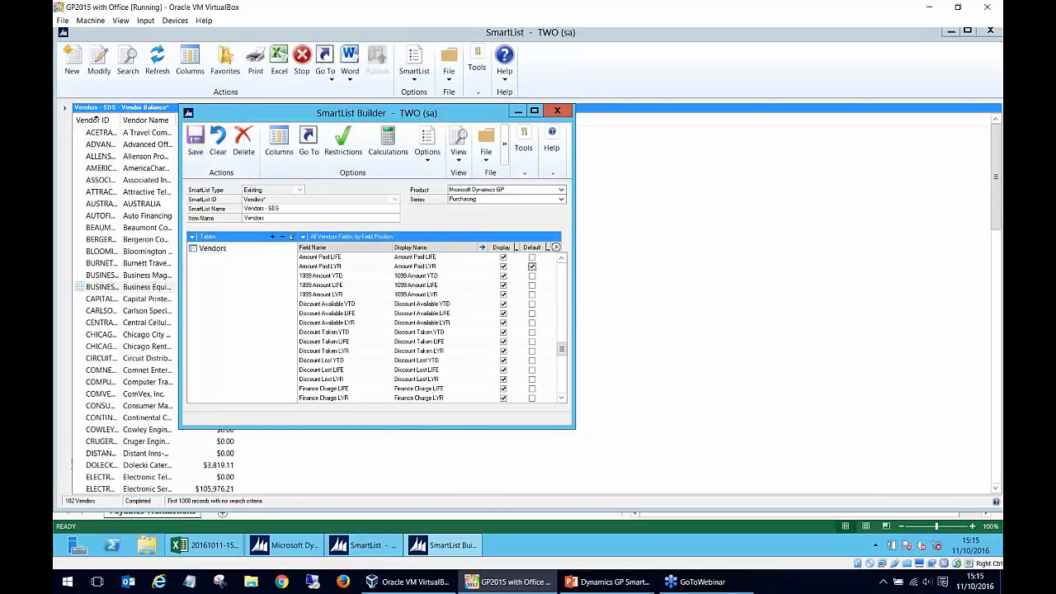
left_click(565, 111)
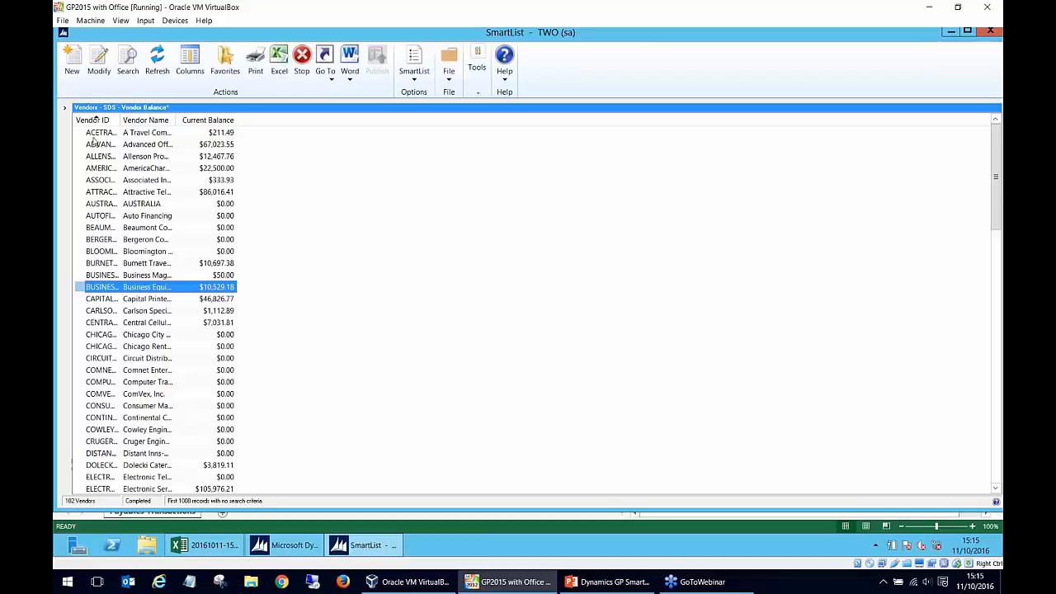
Step: Collapse the Vendors - SDS folder and start a new SmartList with the ID SDS_WEBINAR
left_click(66, 110)
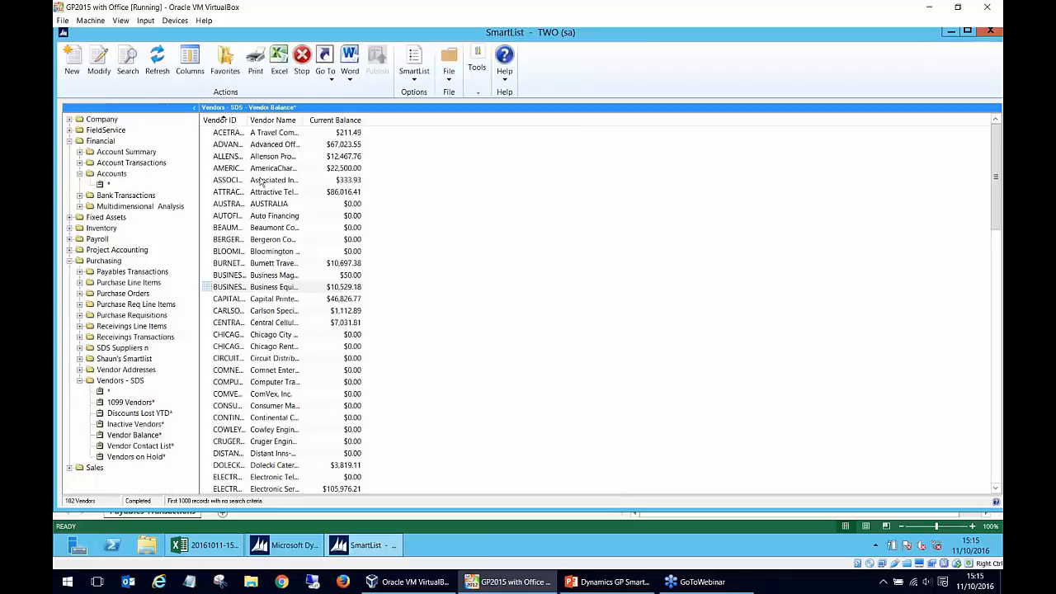
left_click(80, 380)
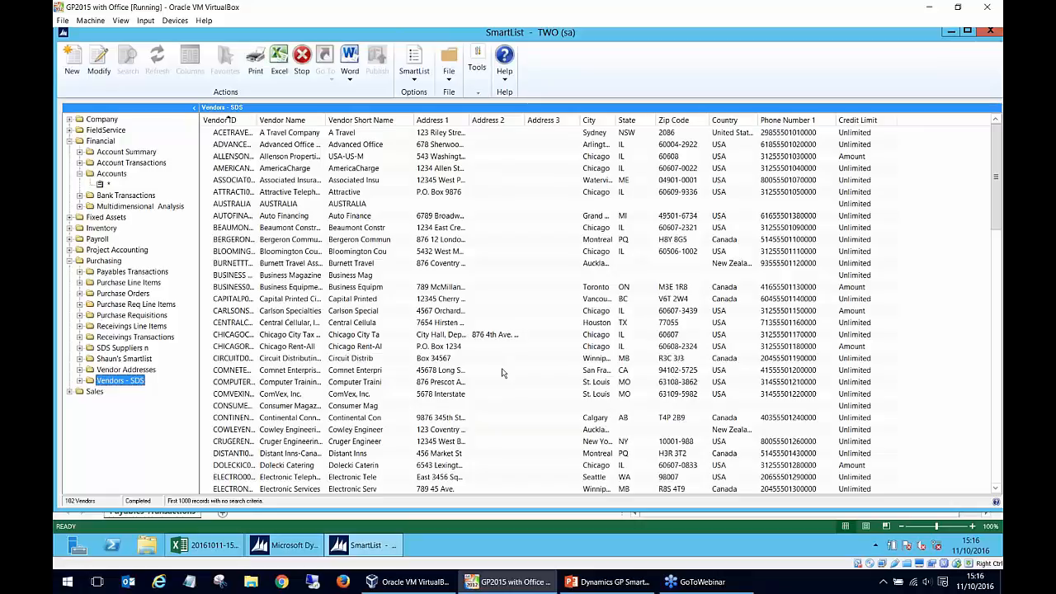
left_click(72, 71)
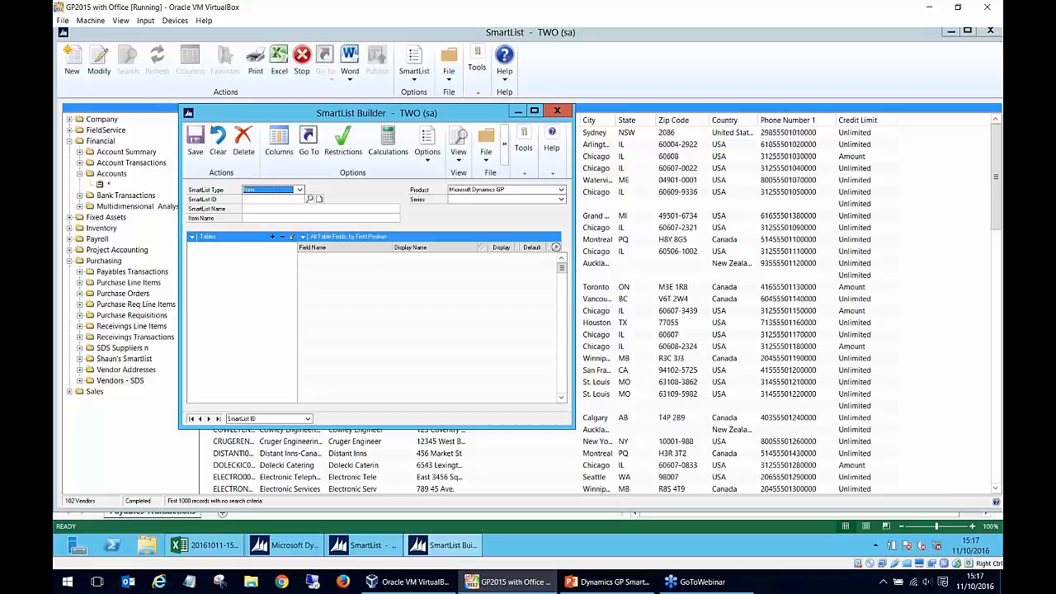
left_click(281, 199)
type("SDS")
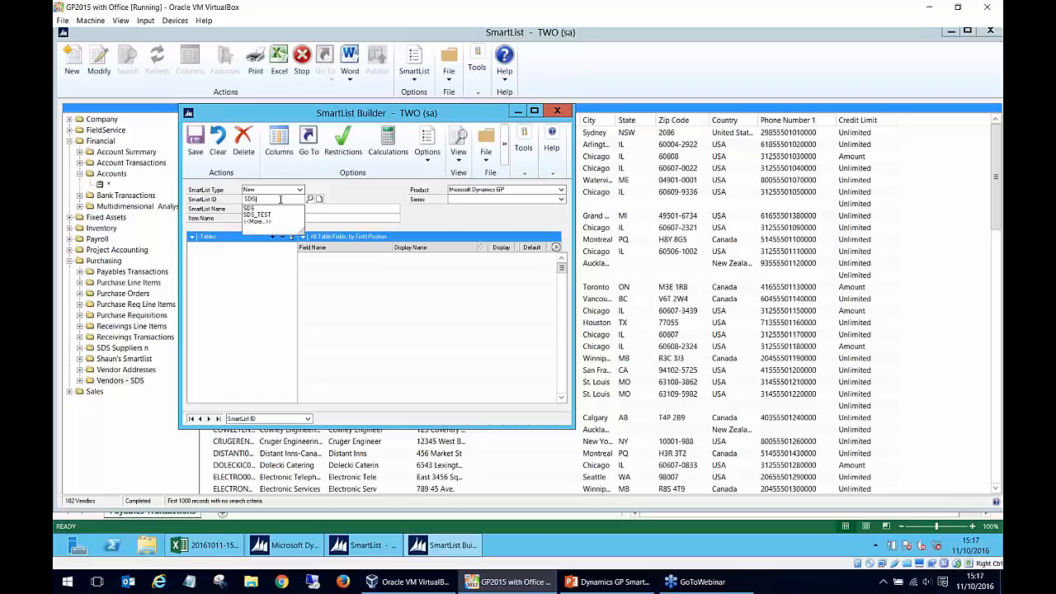
key("Down")
type("_")
type("EBINAR")
key("Tab")
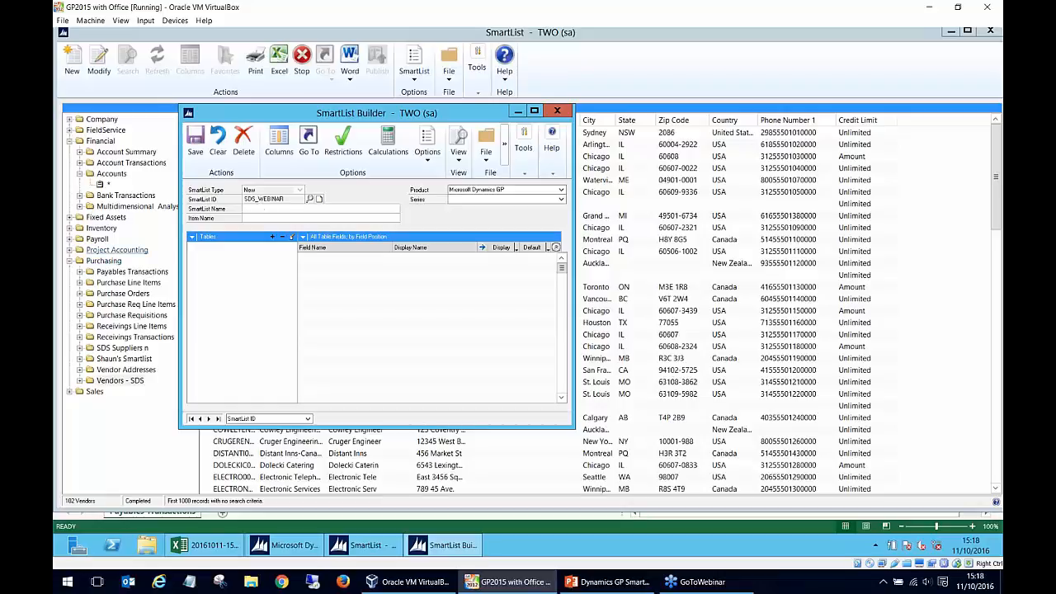
Step: Name the new SmartList GP Webinar and use the same text as its item name
left_click_drag(266, 115, 630, 142)
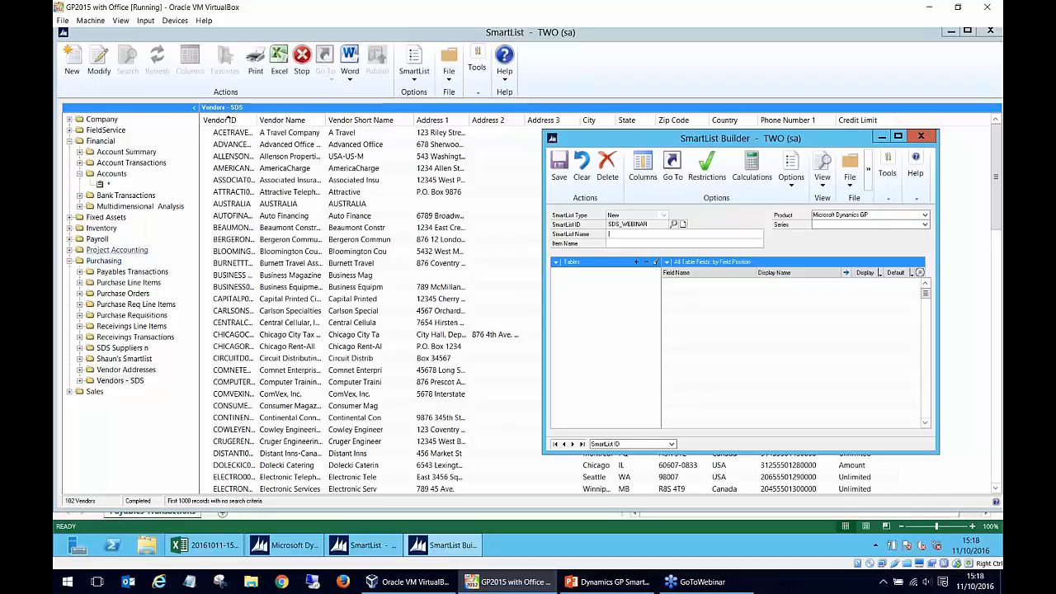
left_click(669, 239)
left_click(669, 234)
left_click(652, 234)
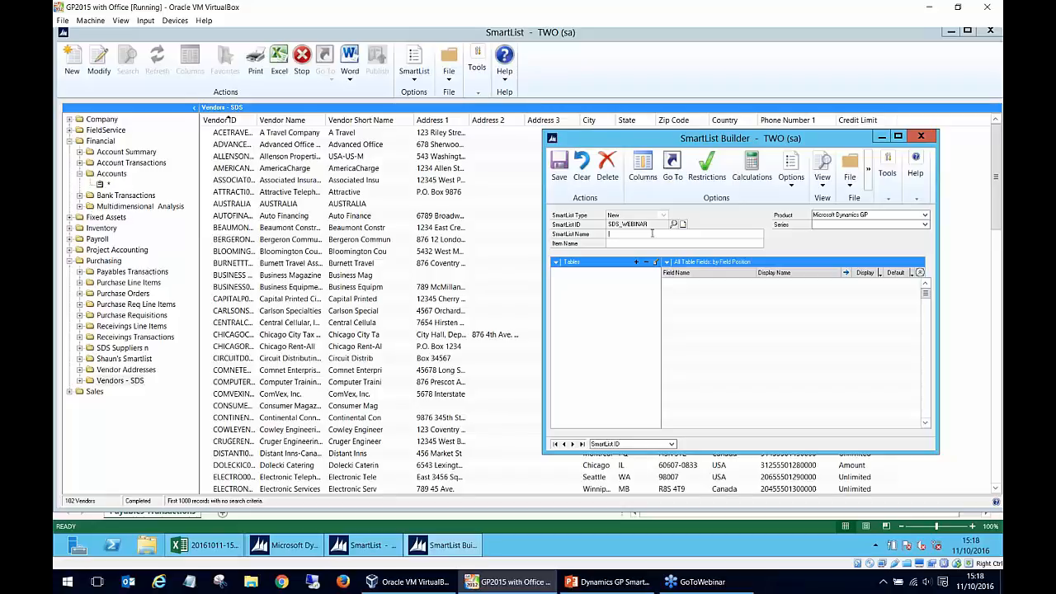
type("GP Webinar")
key("Tab")
key("shift+Tab")
Step: Set the SmartList's product to Microsoft Dynamics GP and its series to Purchasing
left_click(848, 216)
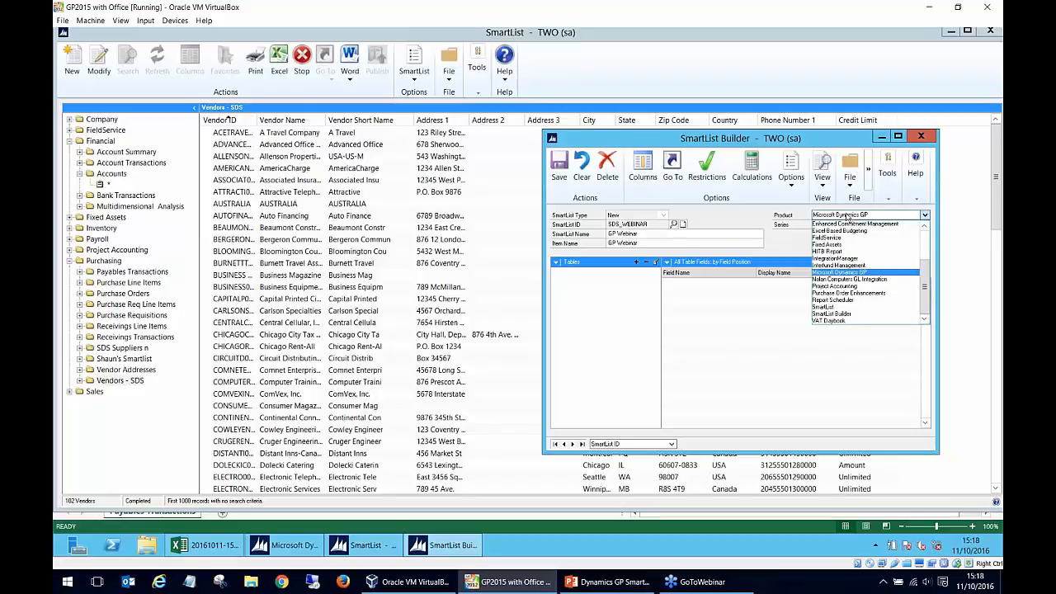
left_click(850, 273)
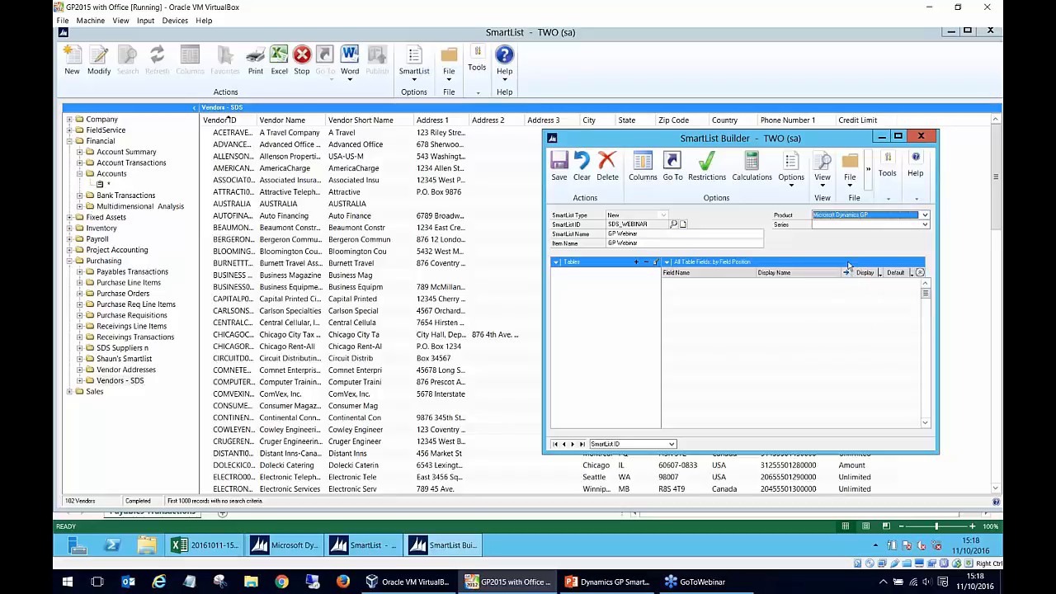
left_click(848, 227)
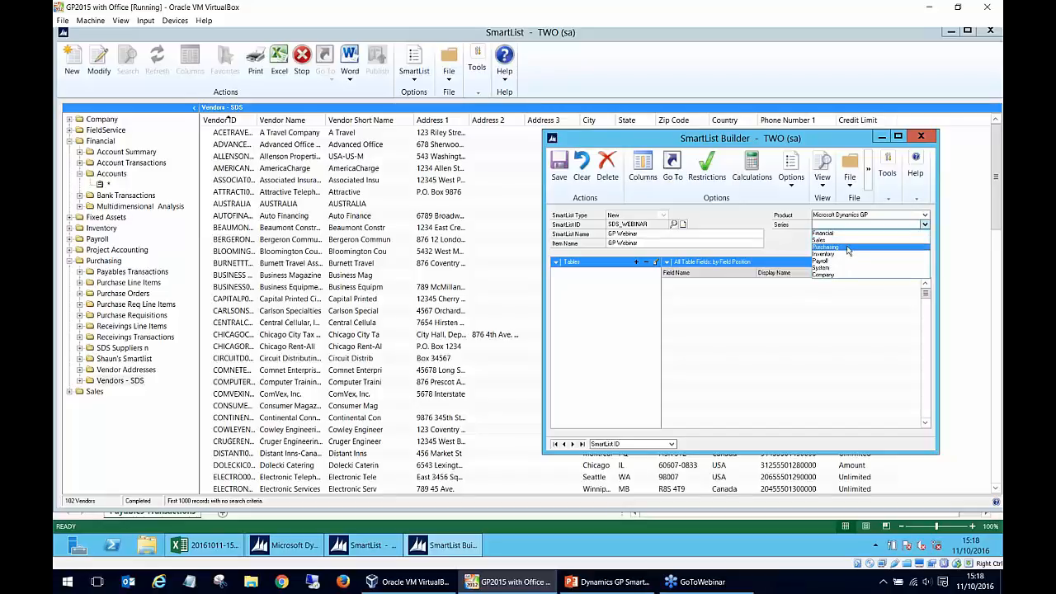
left_click(847, 249)
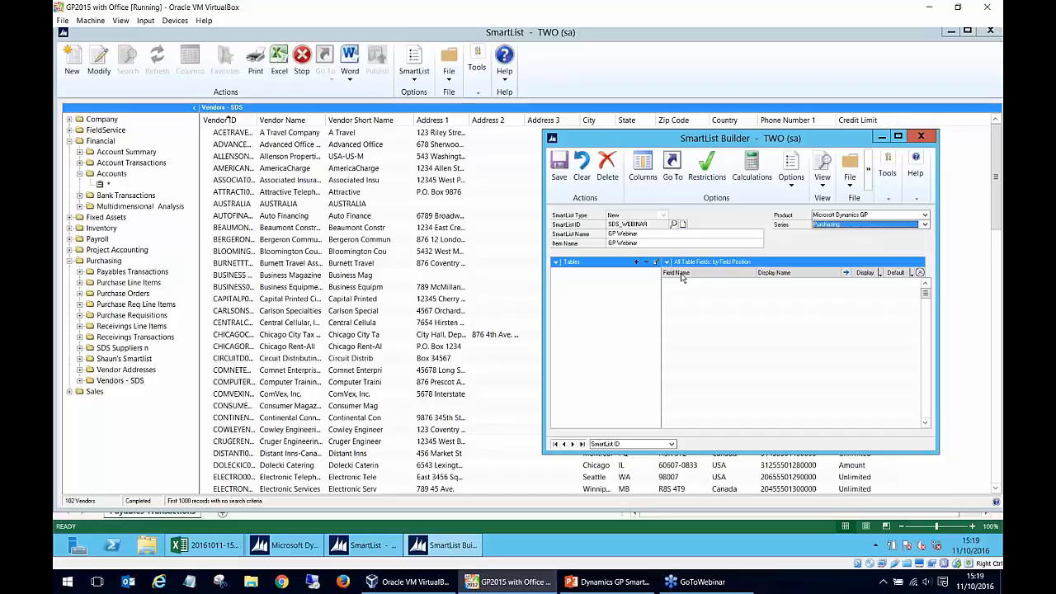
left_click(832, 227)
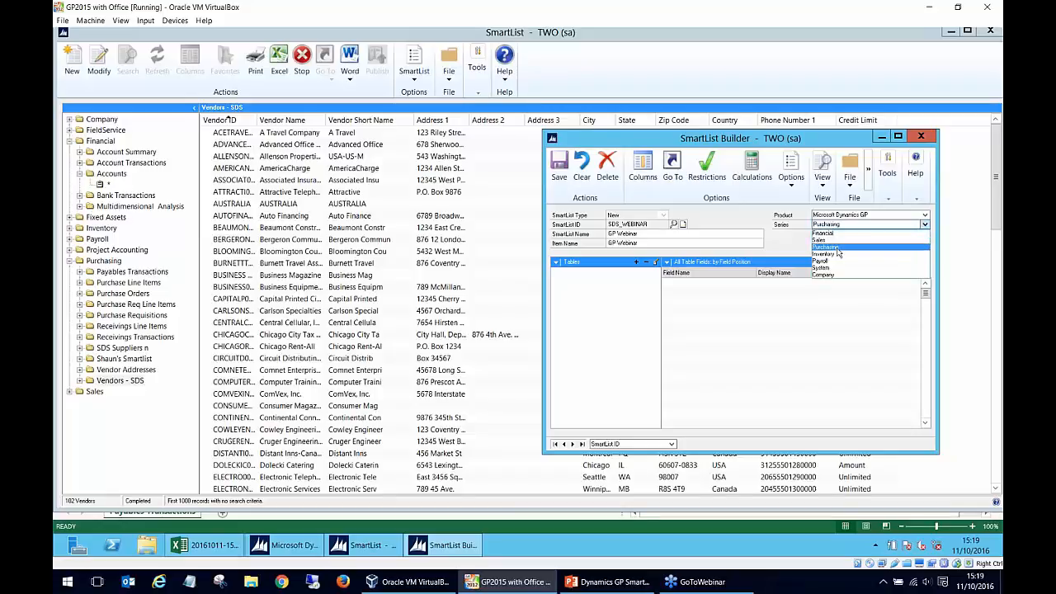
left_click(837, 249)
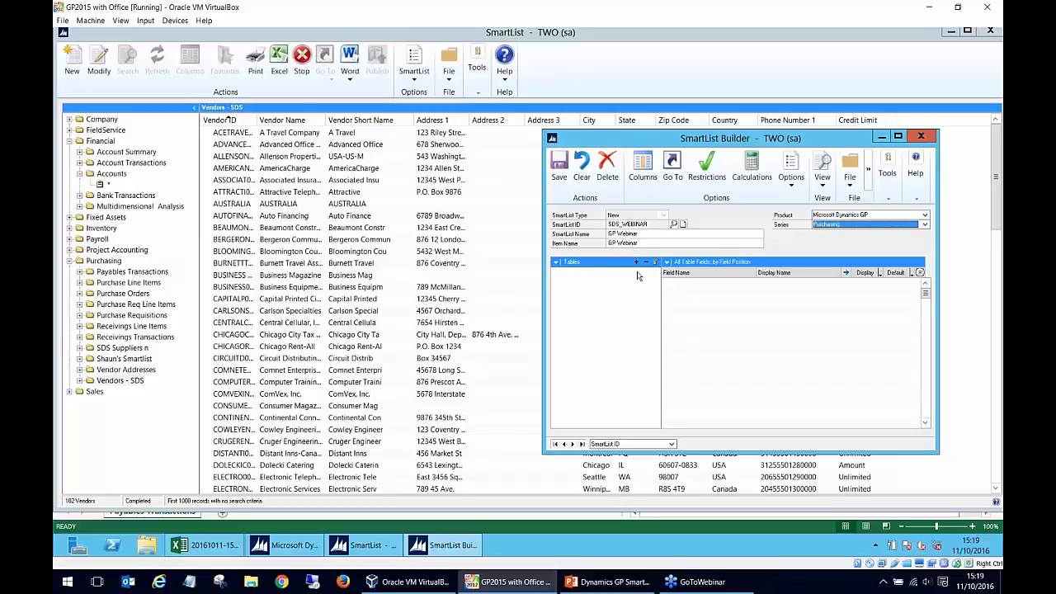
Step: Add the existing Payables Transactions SmartList as the first table of the GP Webinar definition
left_click(637, 262)
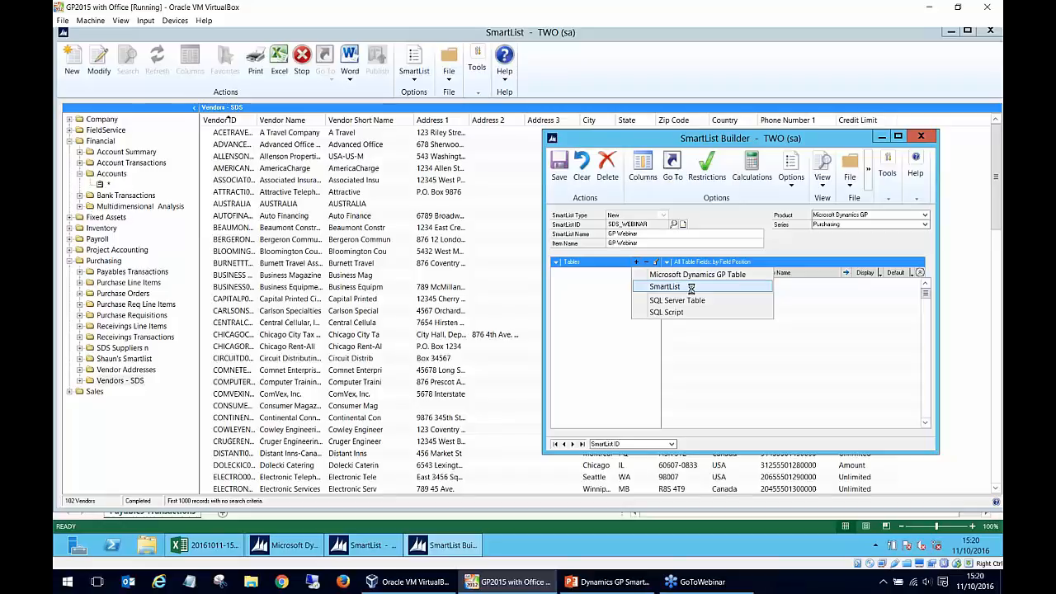
left_click(691, 288)
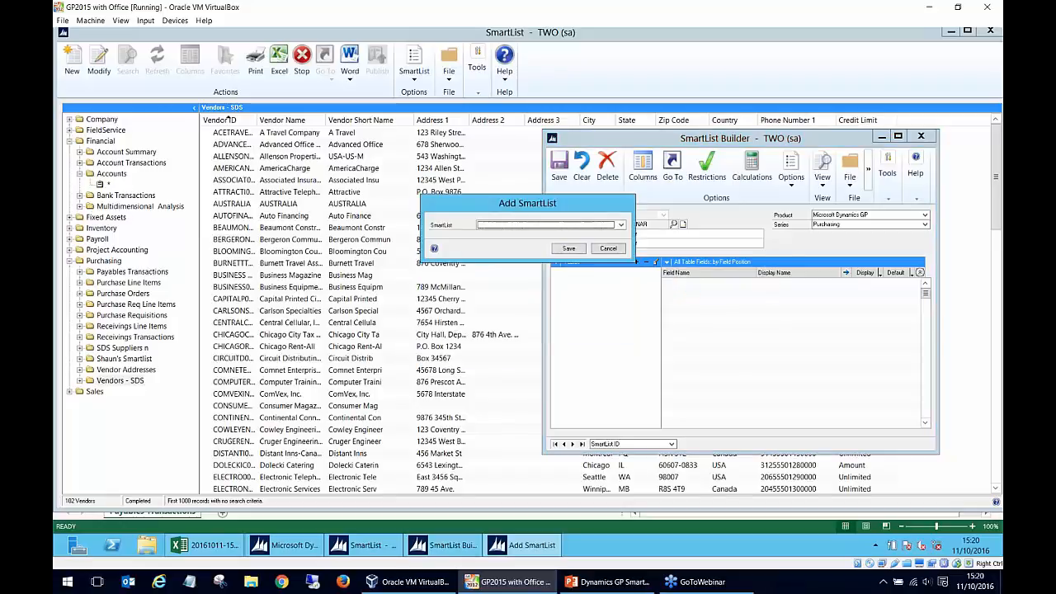
left_click(621, 227)
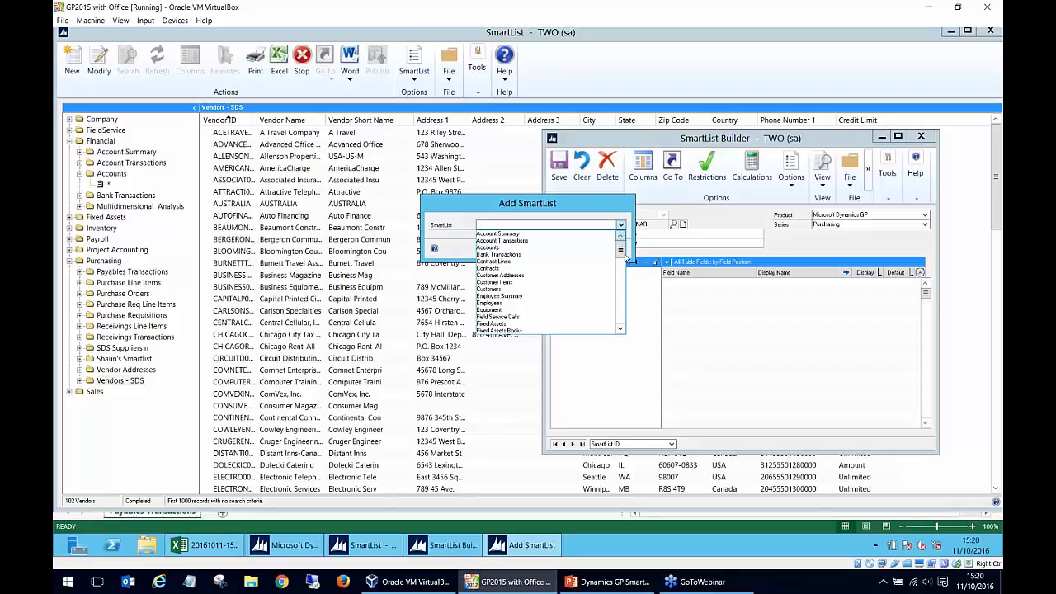
left_click_drag(622, 255, 625, 307)
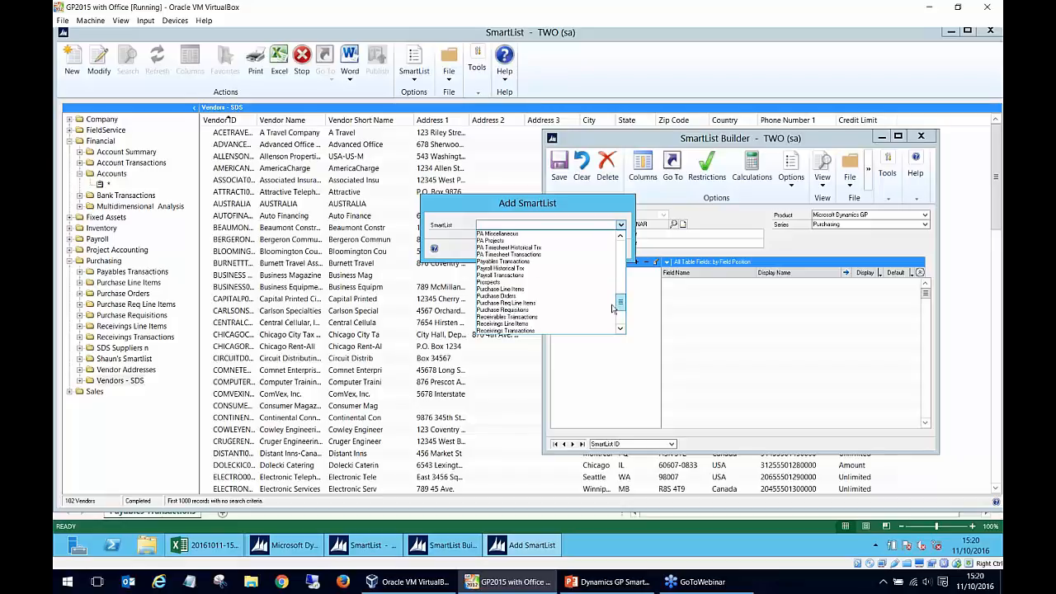
left_click_drag(622, 305, 624, 282)
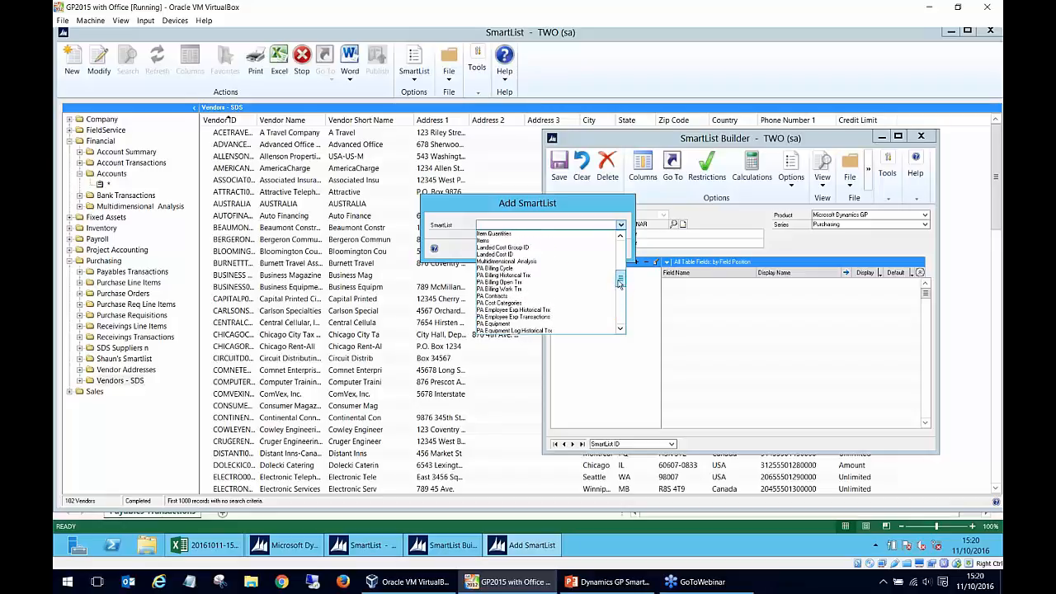
left_click(621, 329)
left_click(622, 330)
left_click(622, 330)
left_click(622, 330)
left_click(622, 330)
left_click(622, 331)
left_click(622, 330)
left_click(622, 330)
left_click(621, 329)
left_click(621, 329)
left_click(621, 330)
left_click(621, 329)
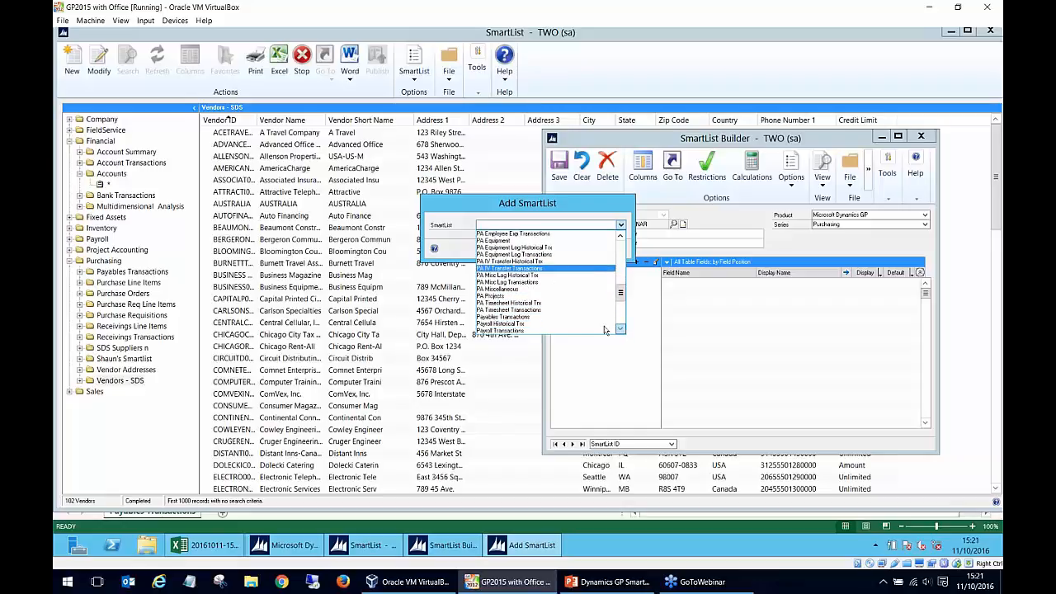
left_click(543, 318)
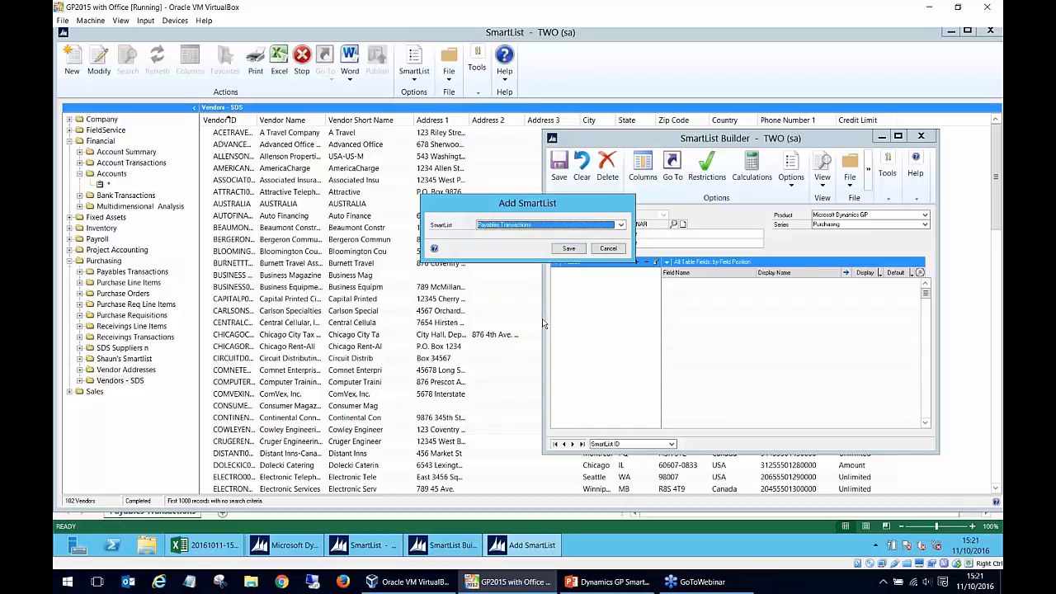
left_click(573, 250)
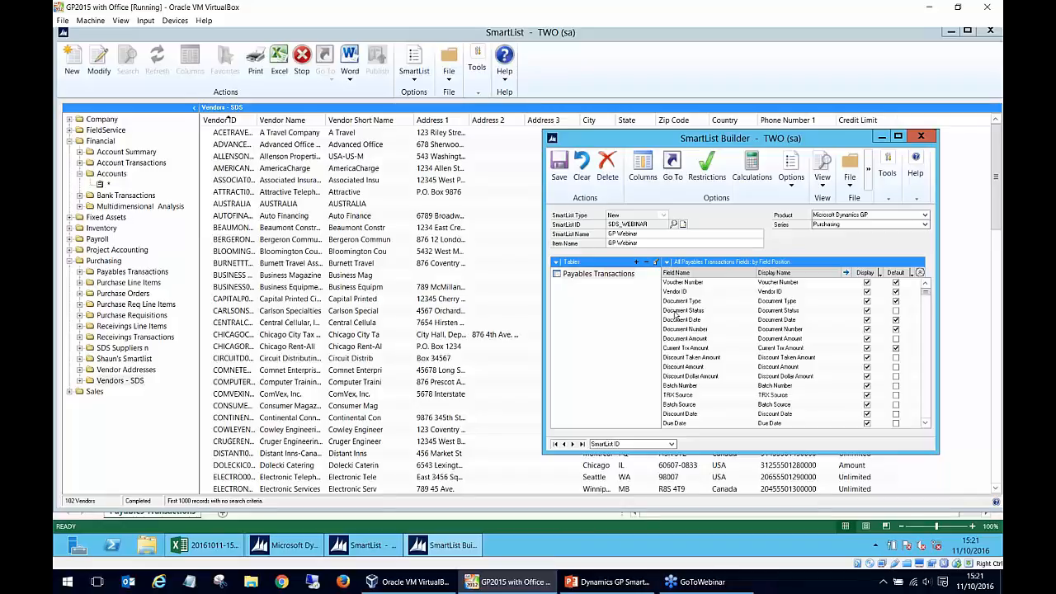
left_click(637, 263)
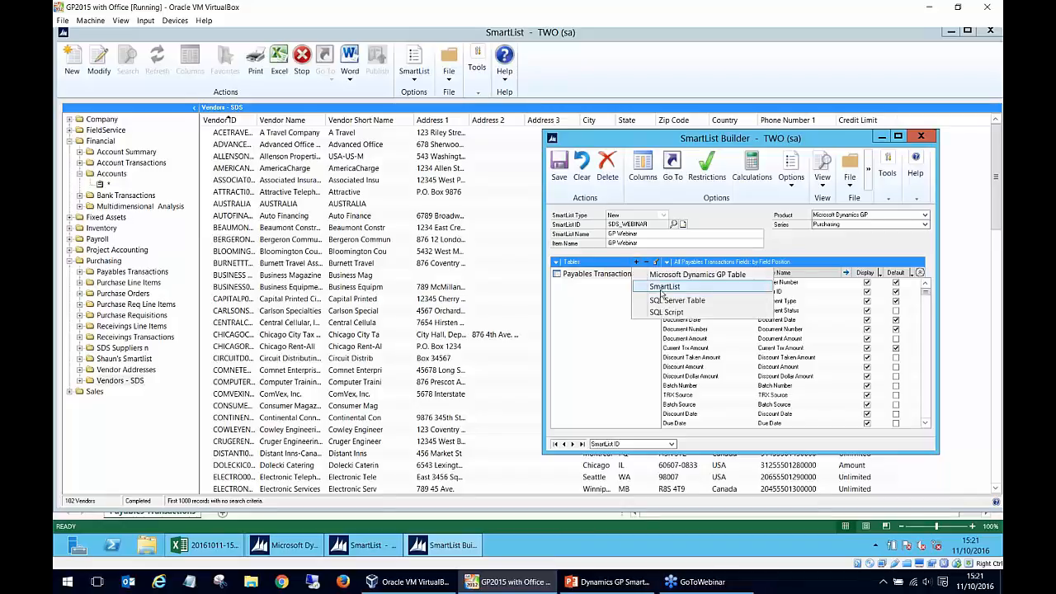
left_click(664, 286)
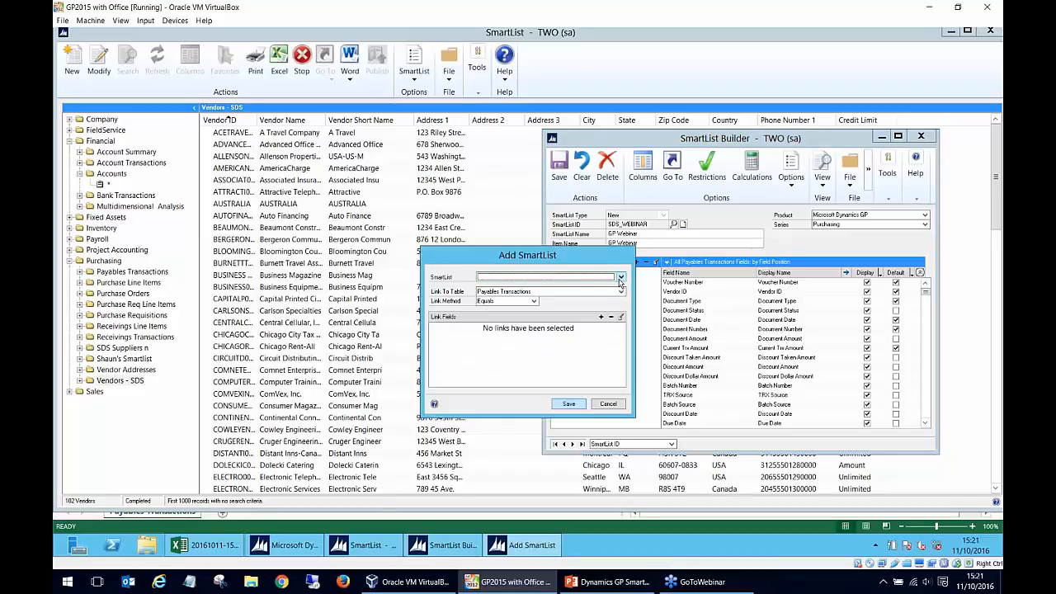
left_click(618, 405)
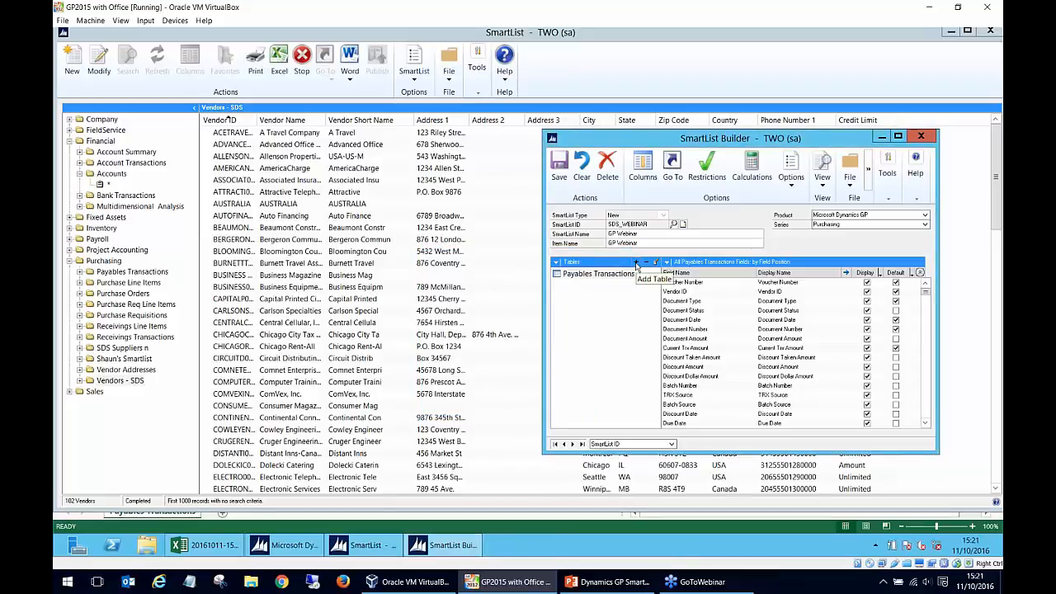
Step: Add the existing Vendors SmartList as a second table linked to Payables Transactions
left_click(637, 263)
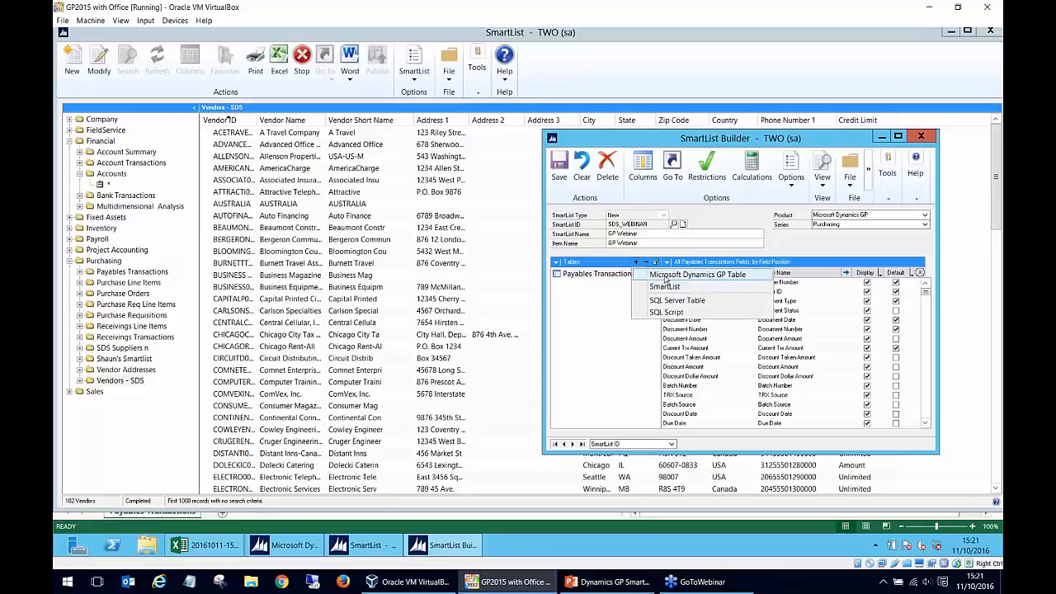
left_click(665, 288)
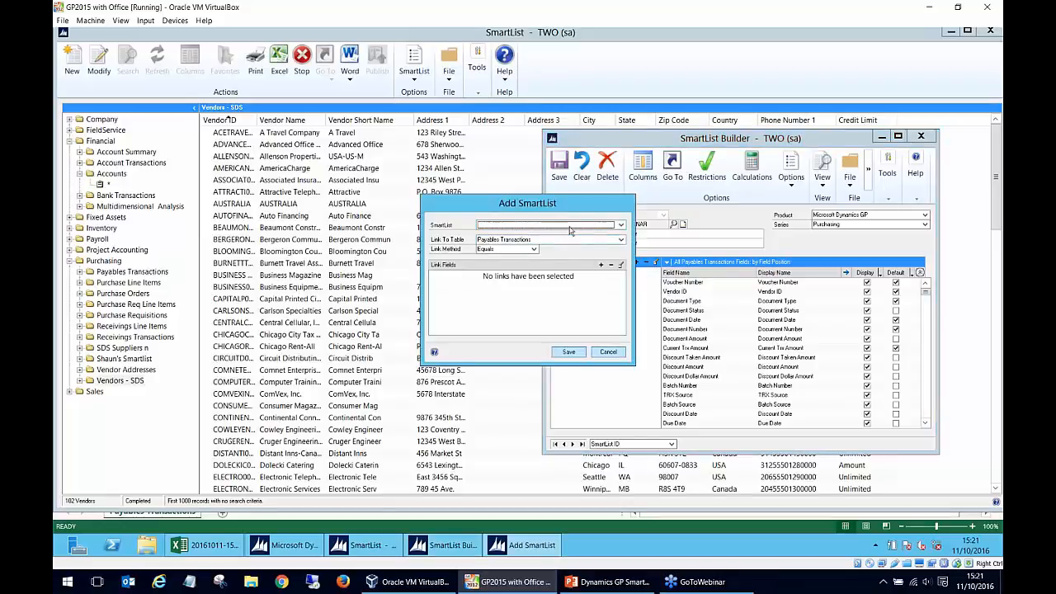
left_click(569, 227)
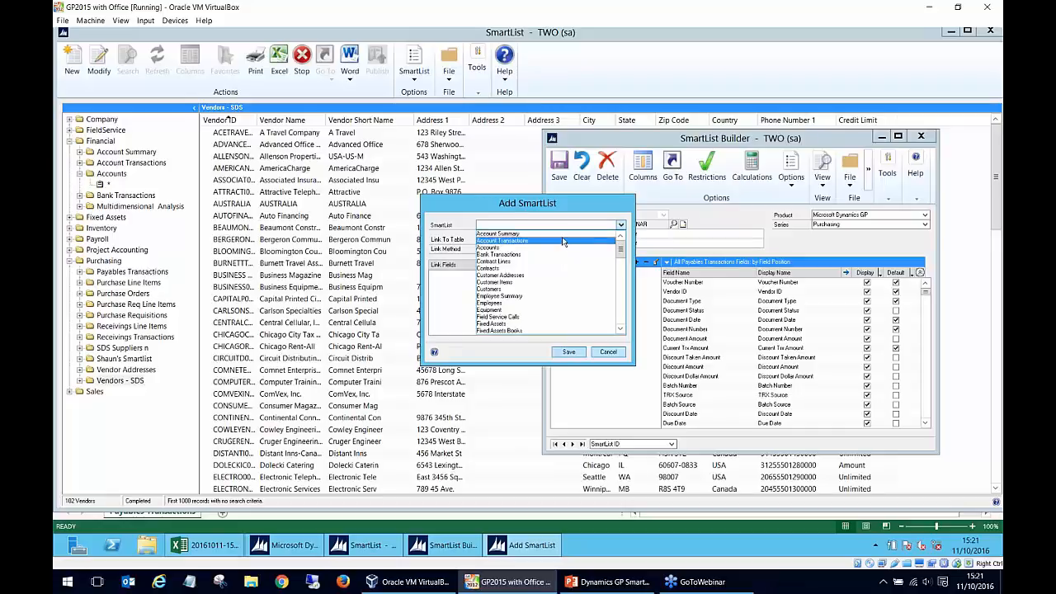
left_click_drag(621, 251, 629, 321)
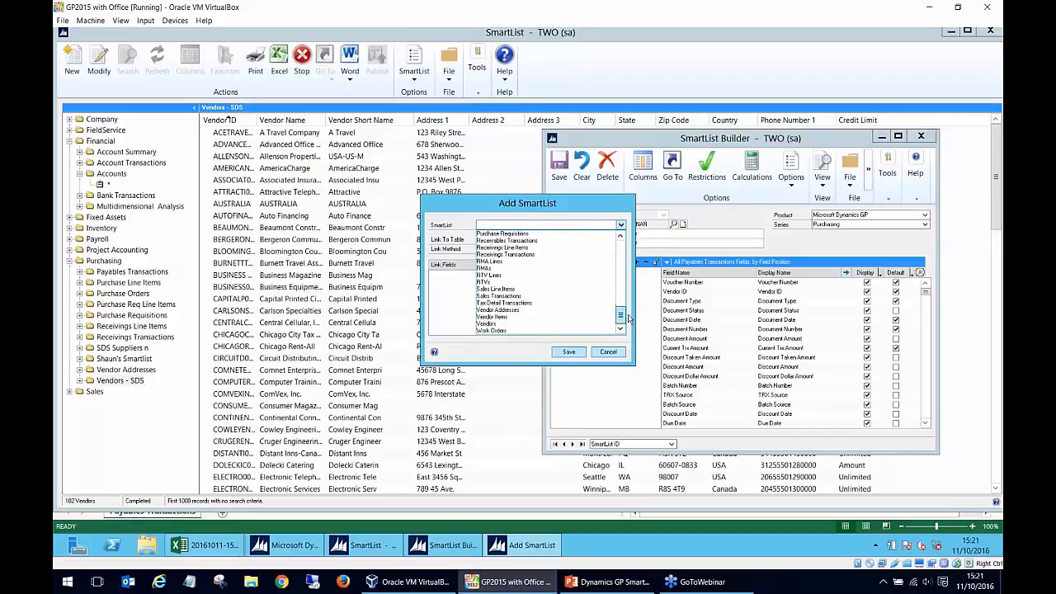
left_click(531, 324)
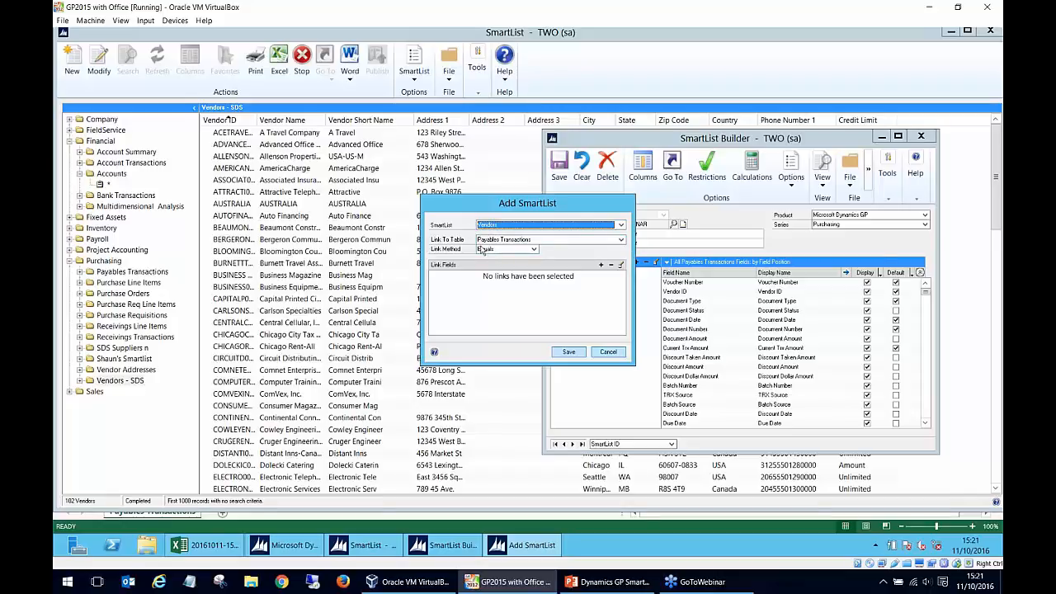
Step: Link Payables Transactions to Vendors on Vendor ID in both tables and save the added SmartList
left_click(601, 264)
left_click(580, 272)
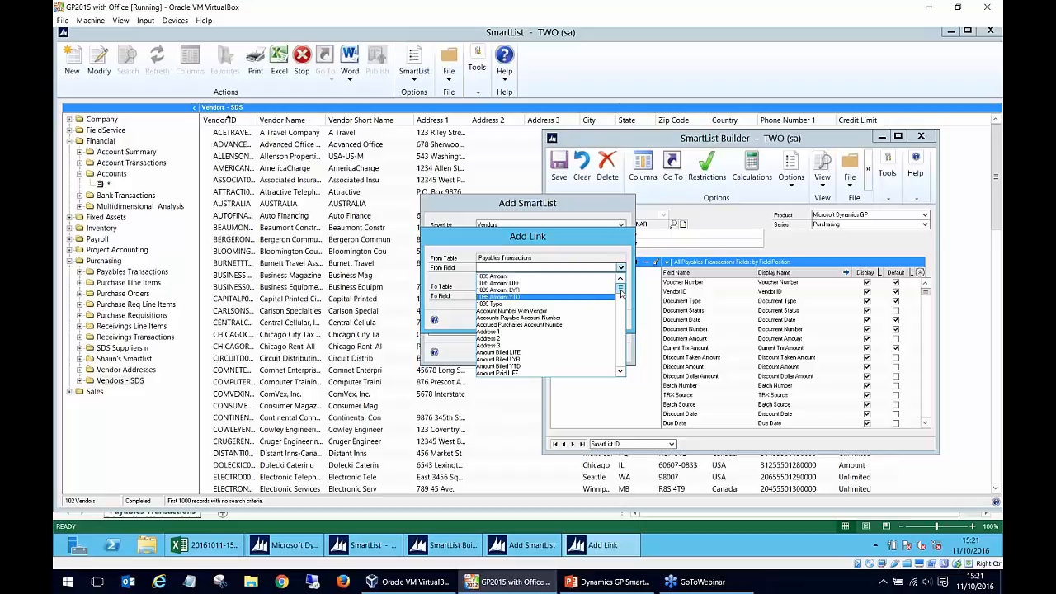
left_click_drag(622, 292, 617, 376)
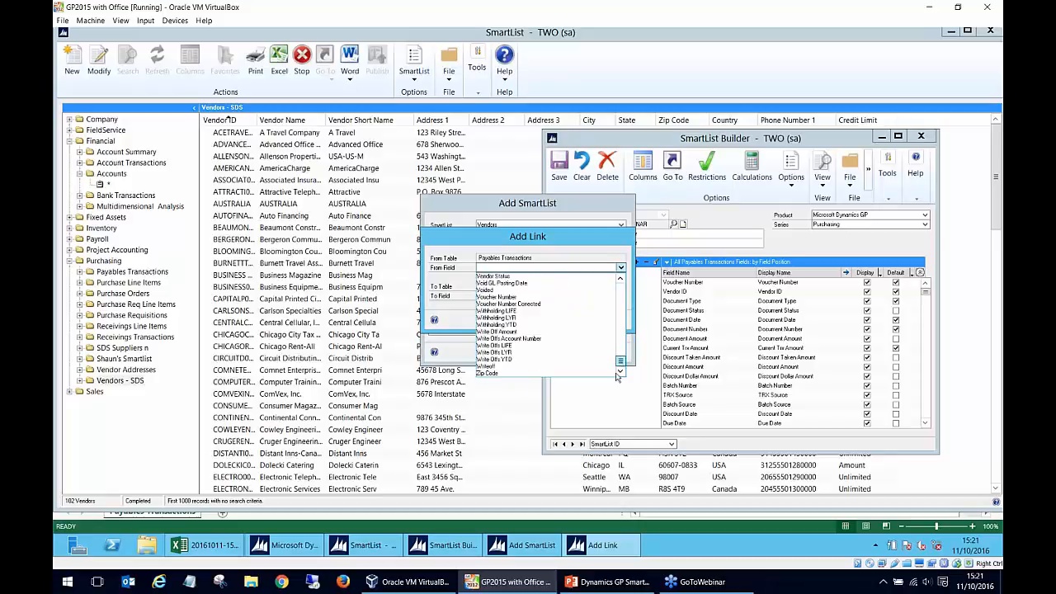
scroll(619, 365, "up", 3)
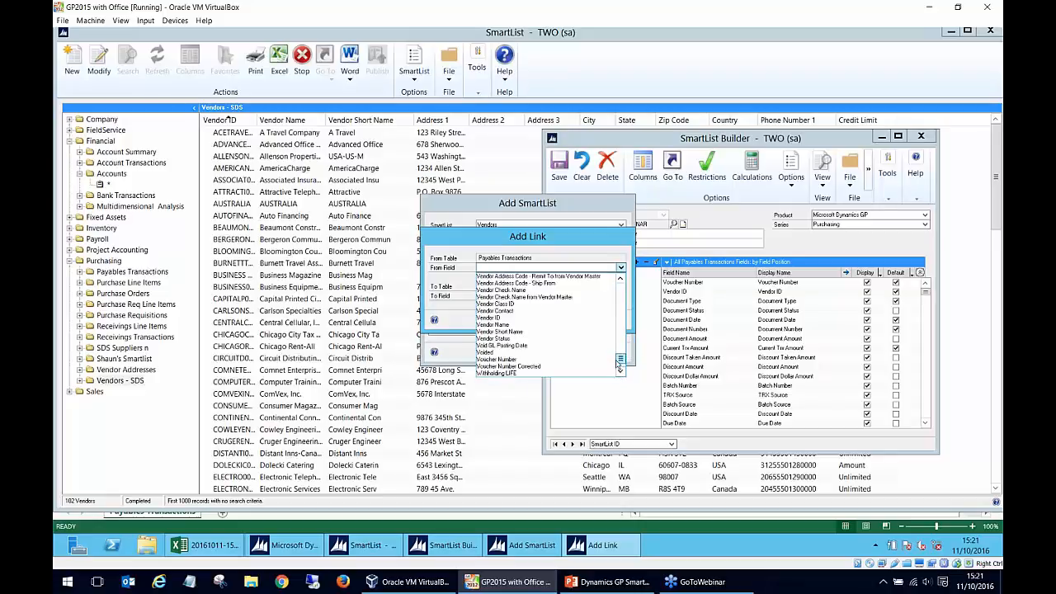
left_click(522, 318)
left_click(523, 297)
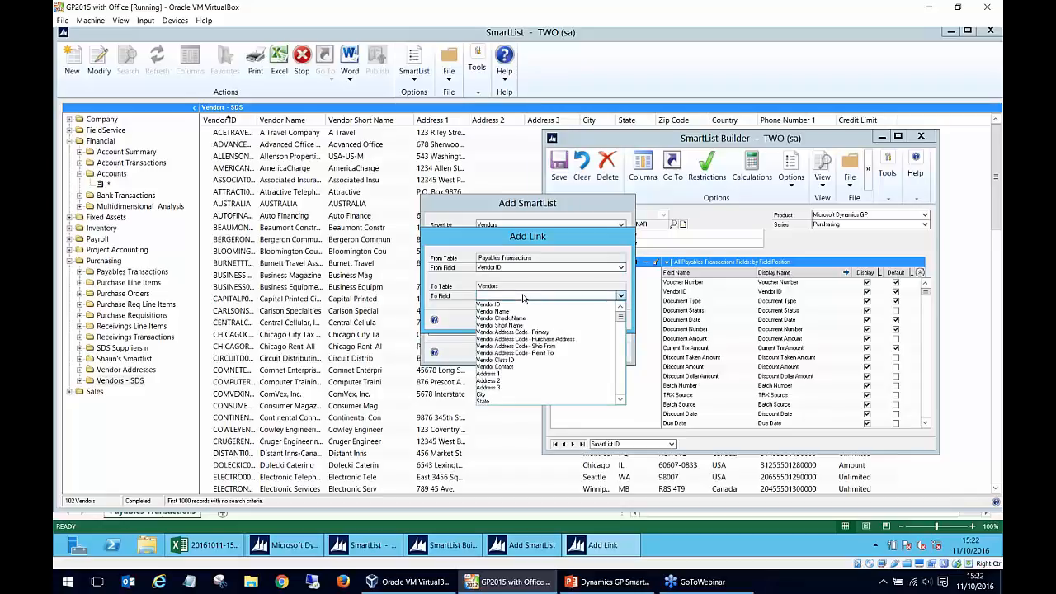
left_click(524, 305)
left_click(576, 324)
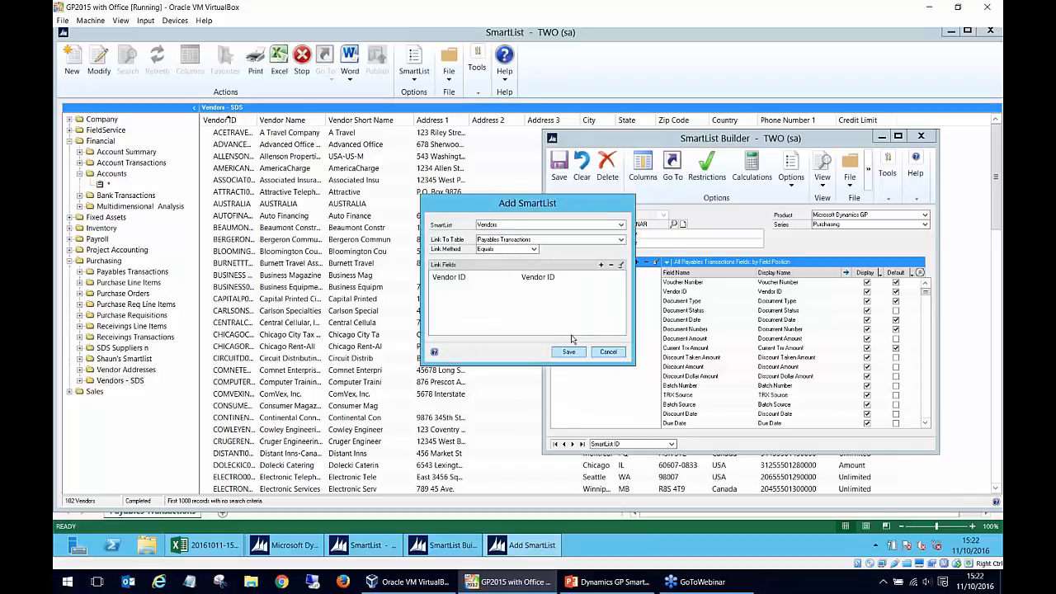
left_click(569, 352)
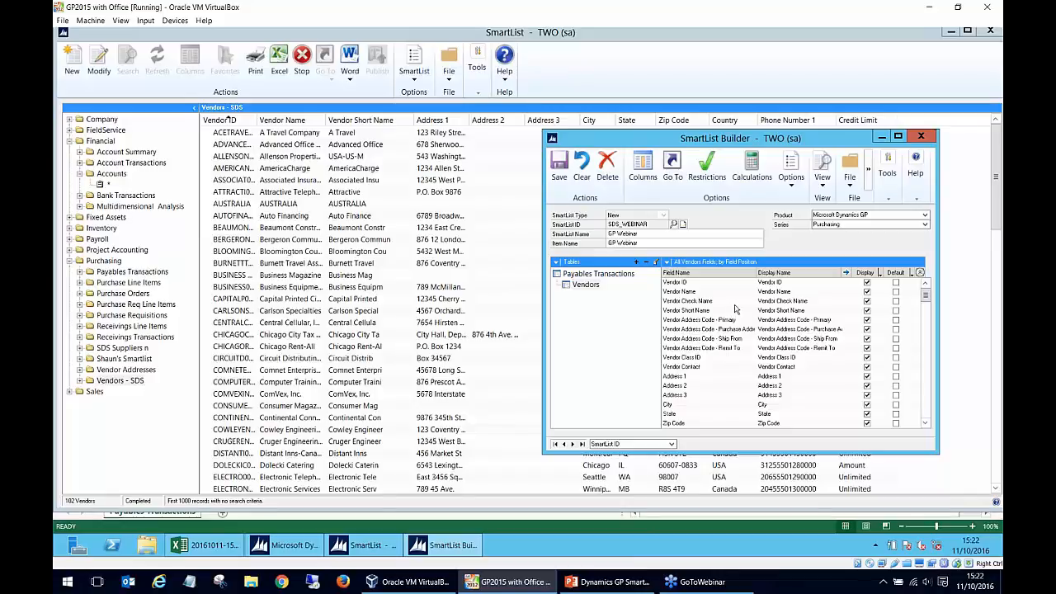
Step: Look through the Vendors fields and delete the Vendors table from the GP Webinar definition
mouse_move(925, 295)
left_mouse_down()
mouse_move(931, 424)
mouse_move(931, 302)
left_mouse_up()
left_click(834, 320)
left_click(583, 285)
left_click(649, 262)
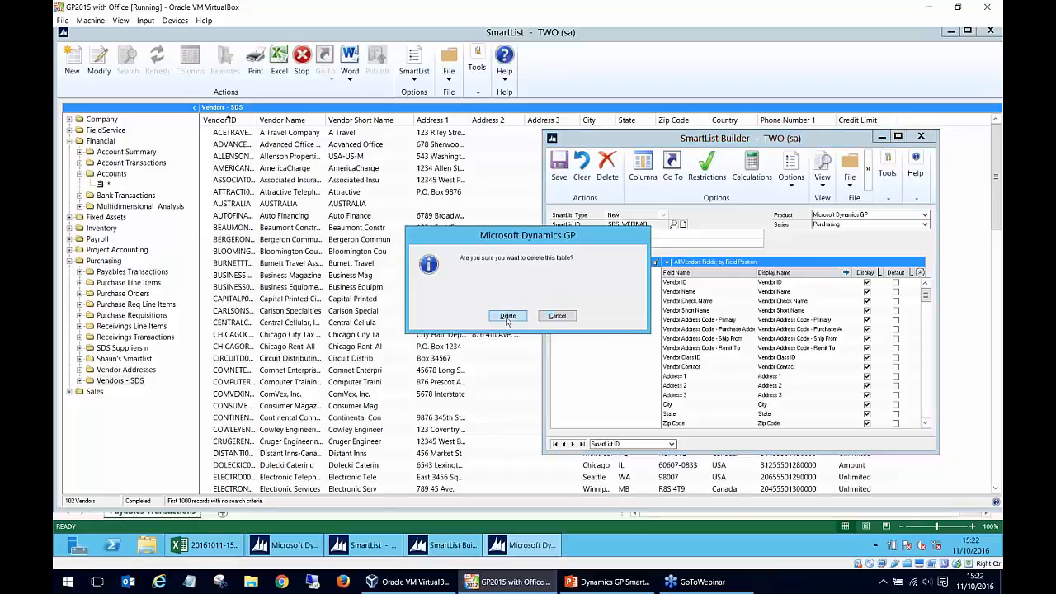
left_click(508, 319)
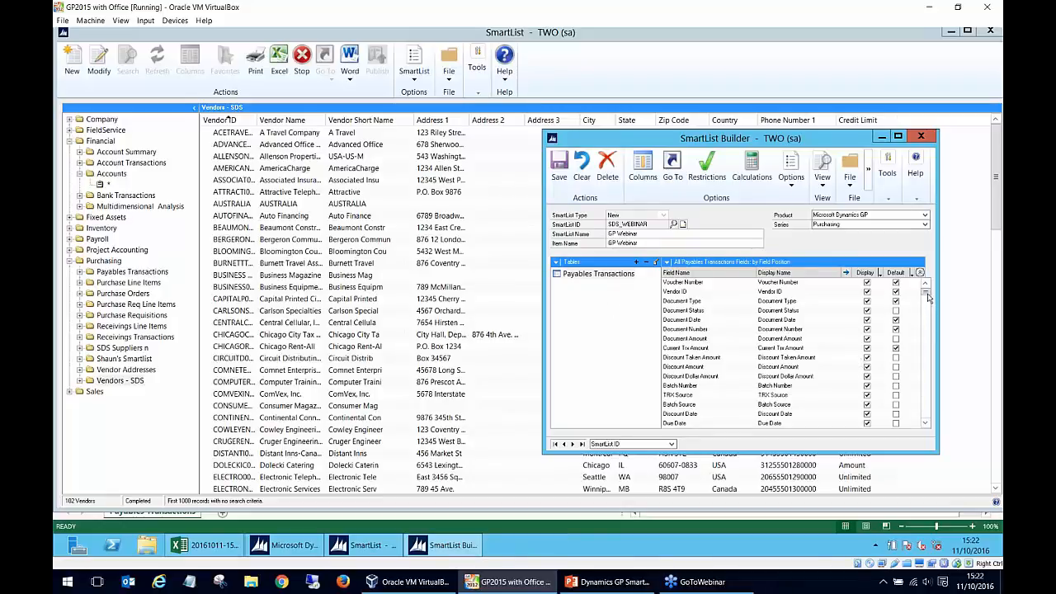
Step: Mark Discount Dollar Amount, Batch Source and Due Date as default fields of Payables Transactions
left_click(896, 377)
left_click(897, 385)
left_click(896, 404)
left_click(896, 423)
Step: Start a new restriction for the GP Webinar SmartList on the Current Trx Amount field of Payables Transactions
left_click(710, 175)
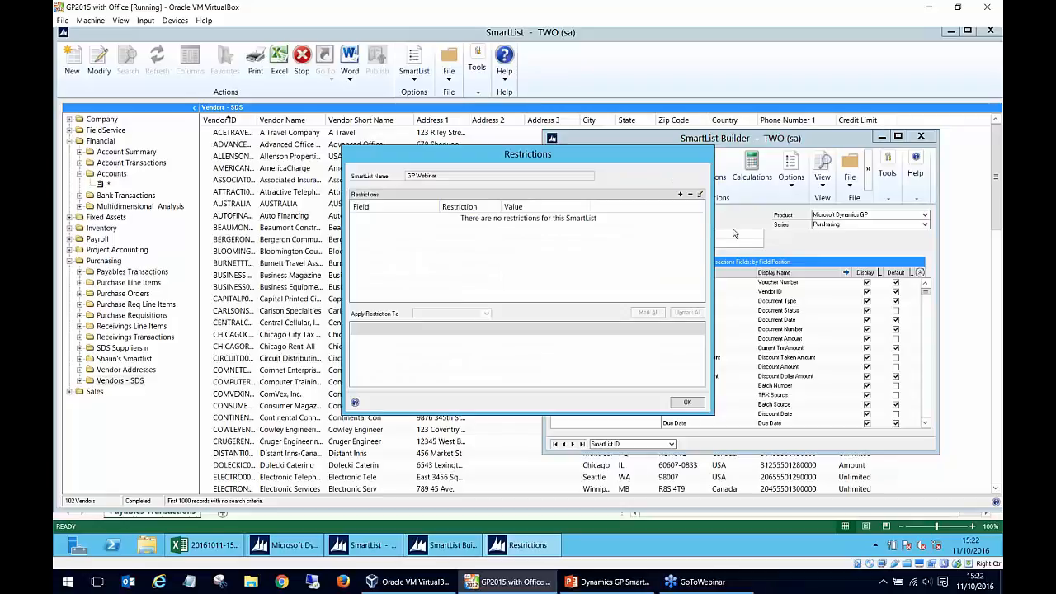
left_click(680, 194)
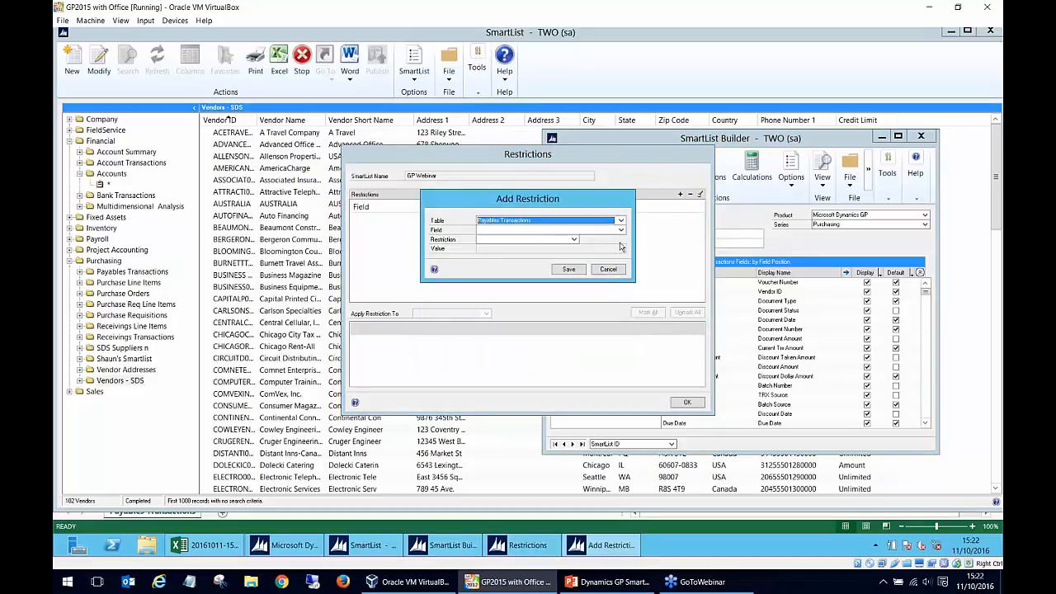
left_click(619, 232)
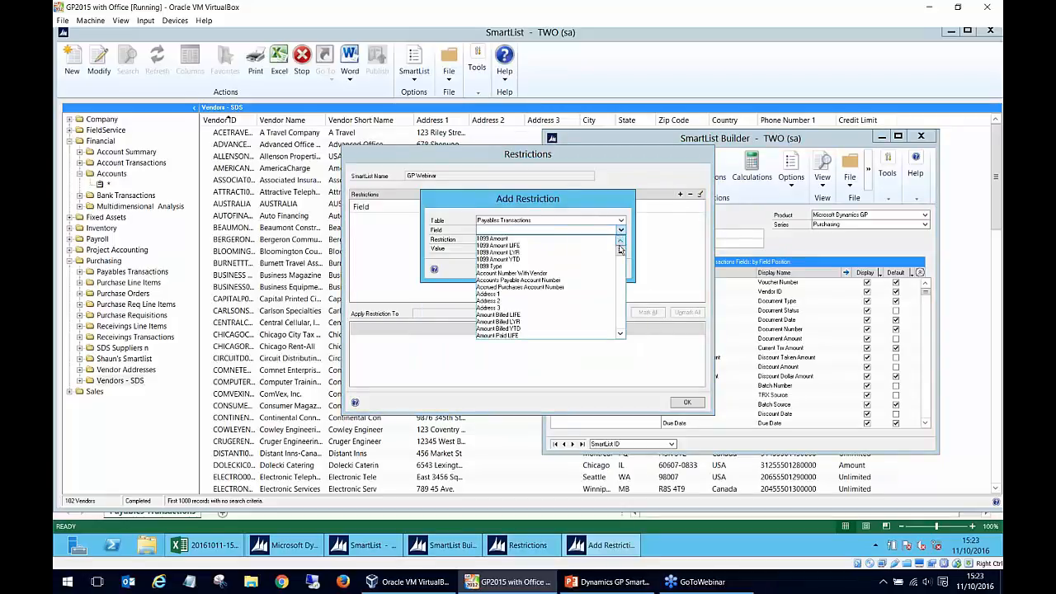
left_click_drag(620, 250, 642, 241)
left_click(619, 335)
left_click(620, 336)
left_click(620, 335)
left_click(620, 335)
left_click(620, 335)
left_click(620, 335)
left_click(620, 335)
left_click(620, 335)
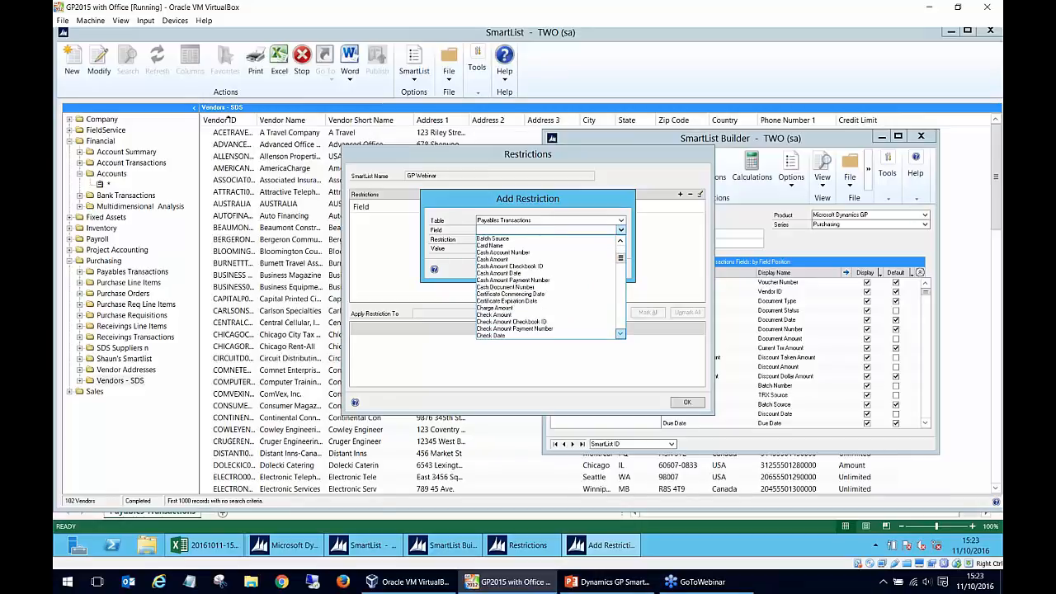
left_click(620, 335)
left_click(620, 335)
left_click(620, 335)
left_click(620, 335)
left_click(620, 335)
left_click(621, 333)
left_click(620, 333)
left_click(621, 333)
left_click(621, 333)
left_click(621, 333)
left_click(621, 333)
left_click(569, 315)
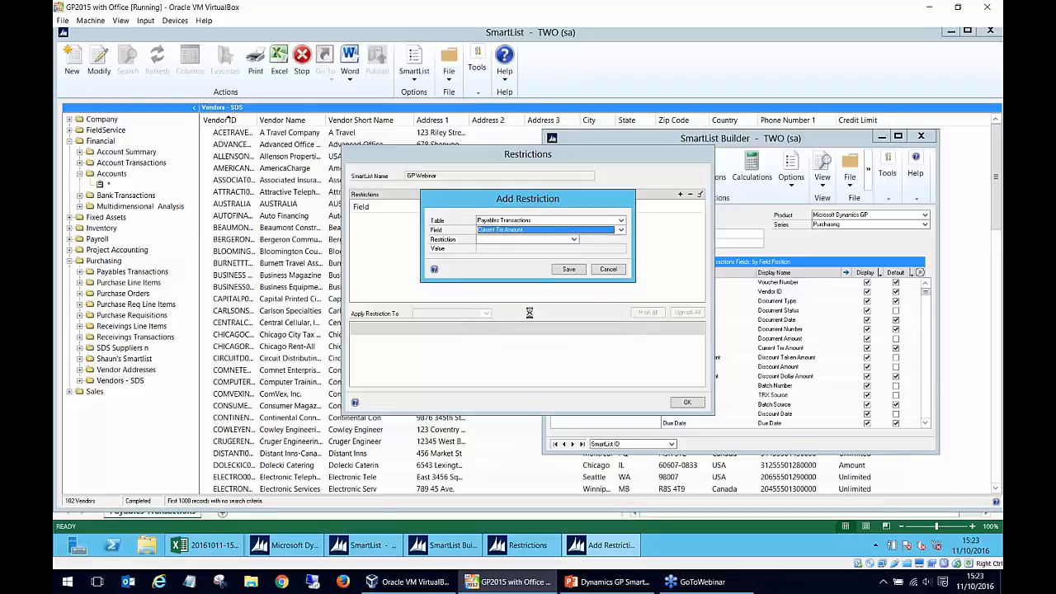
Step: Restrict Current Trx Amount to values greater than 100.00, save the restriction and review the restrictions list
left_click(574, 240)
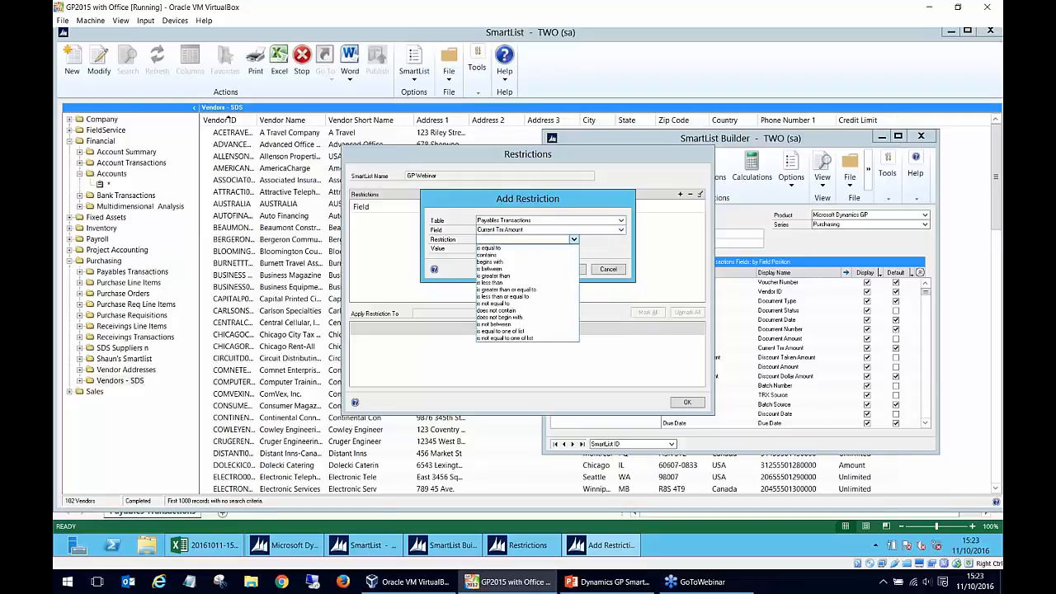
left_click(545, 275)
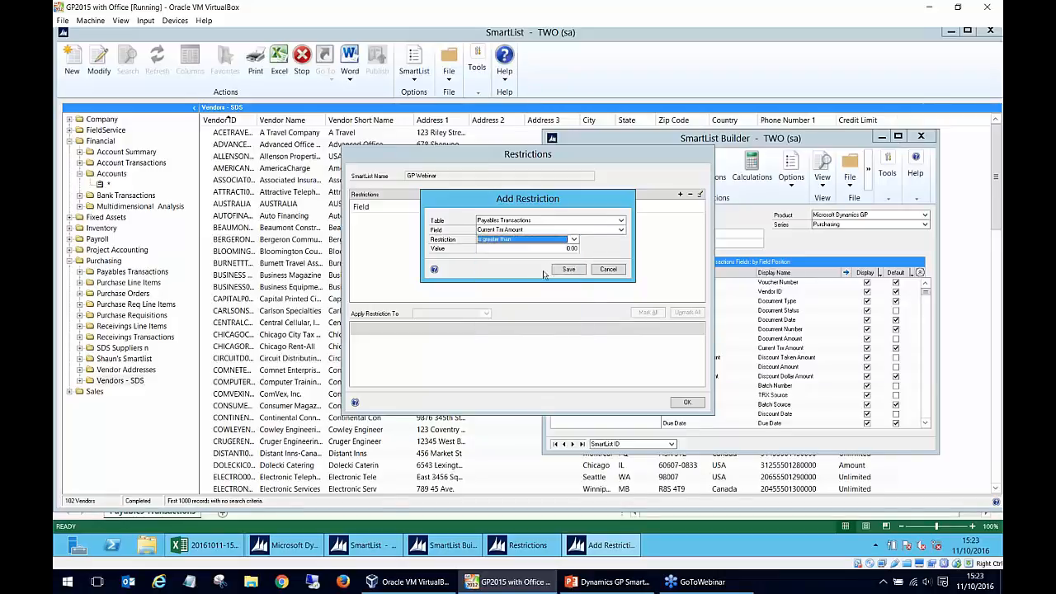
left_click(569, 248)
type("0.01")
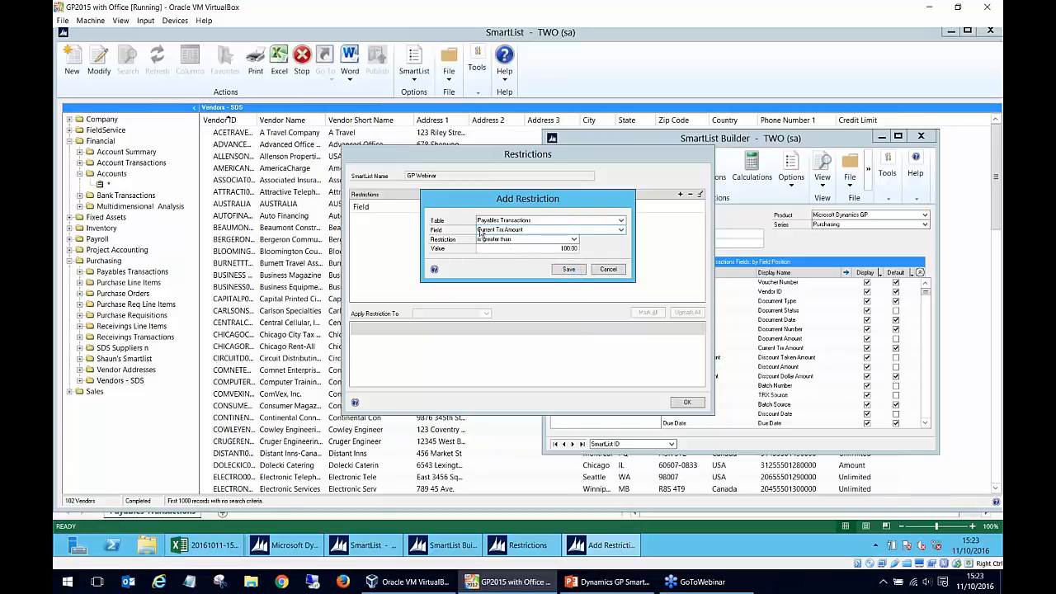
left_click(568, 271)
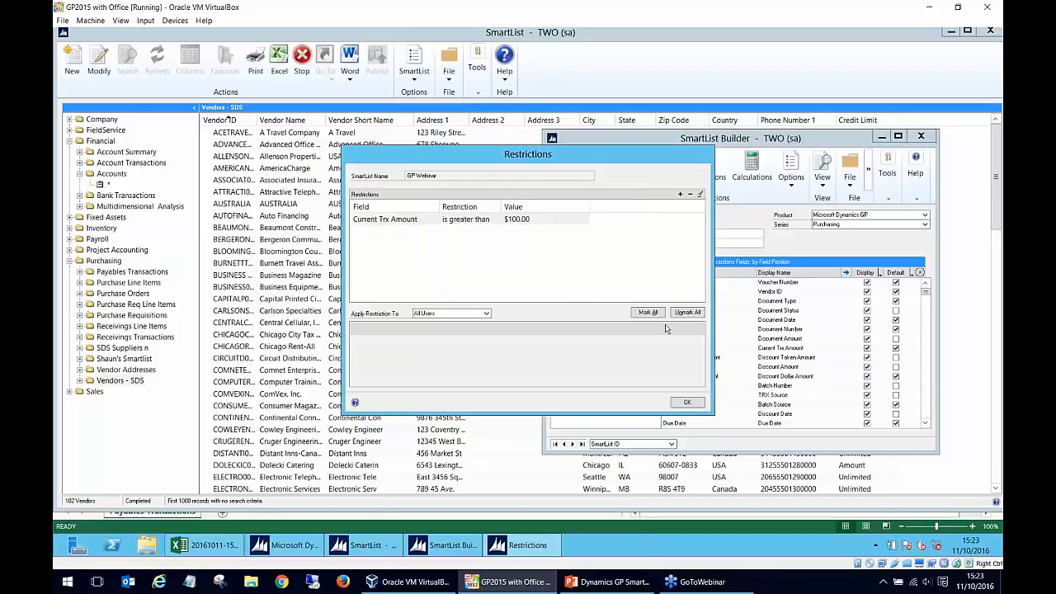
left_click(685, 404)
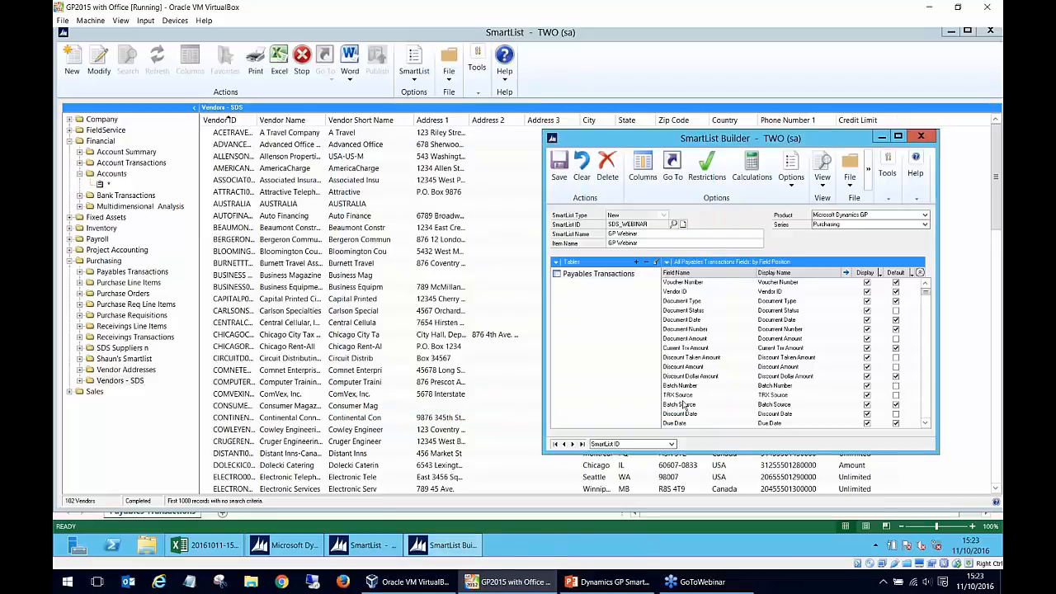
left_click(715, 167)
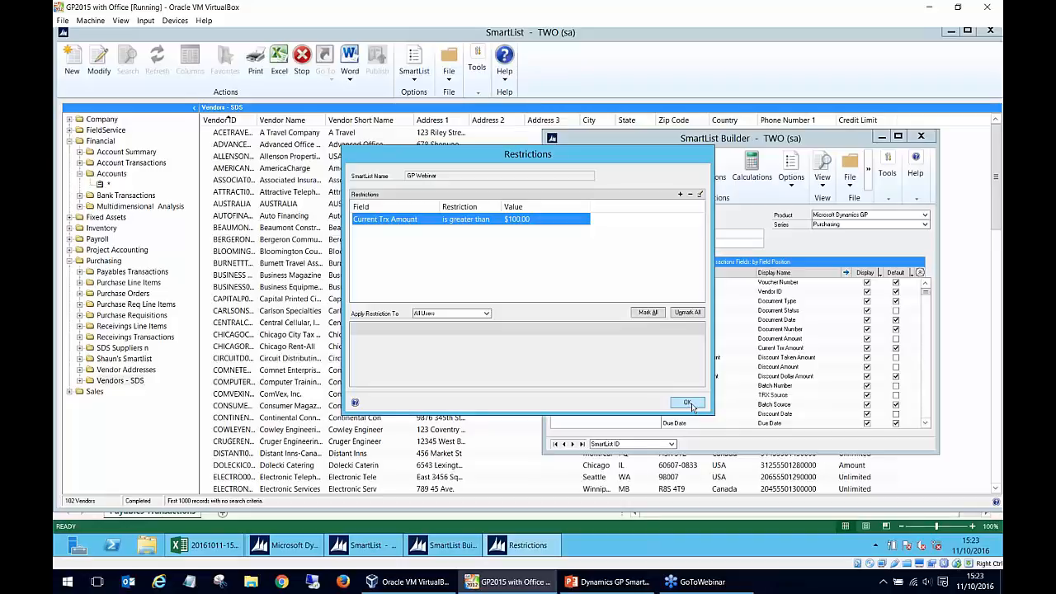
left_click(698, 404)
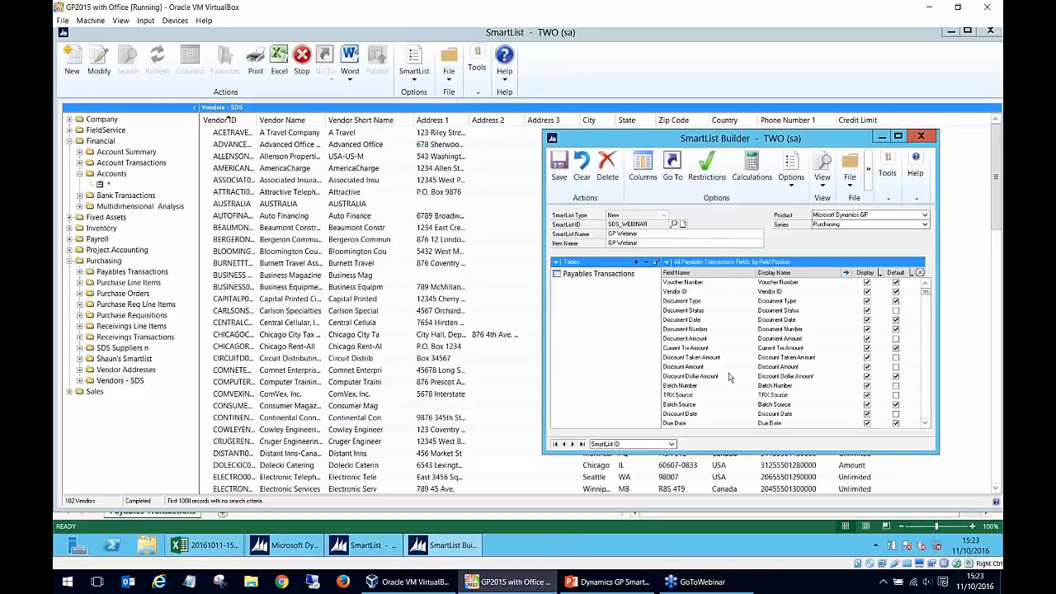
Step: Start a built-in Go To for the GP Webinar SmartList with the description Vendor
left_click(671, 171)
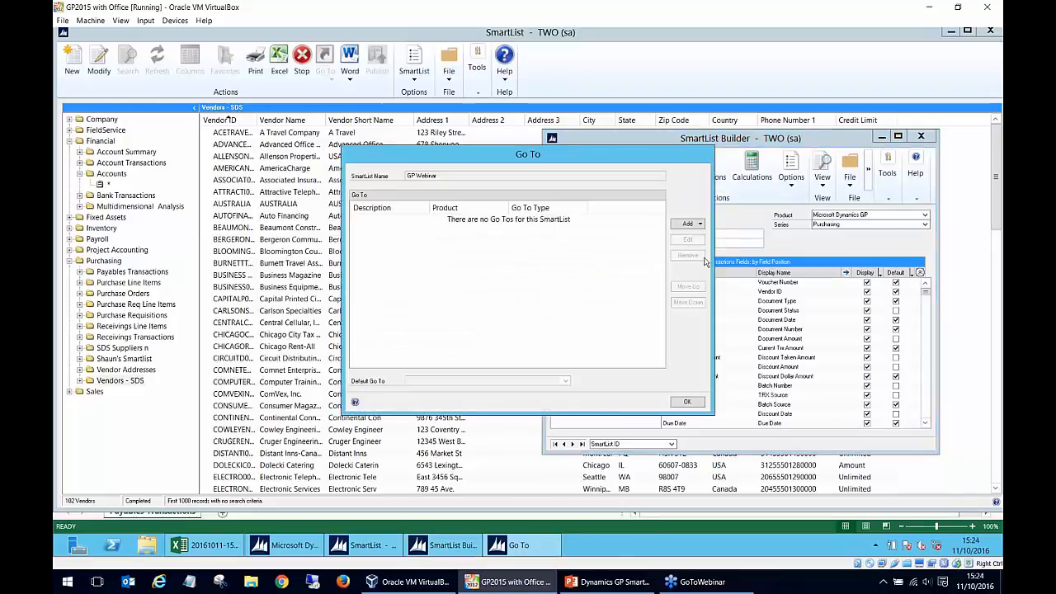
left_click(687, 402)
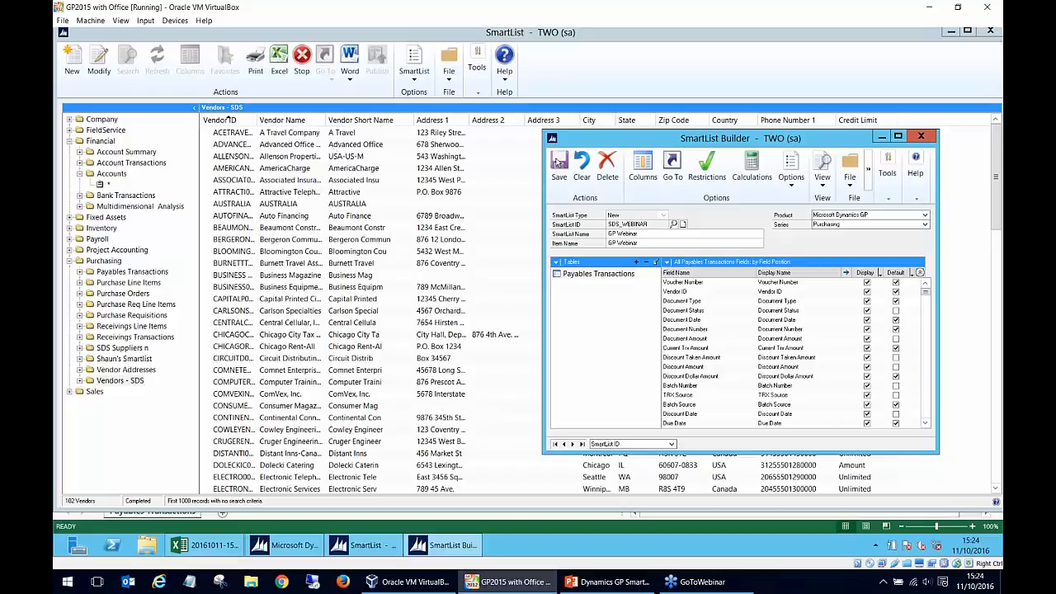
left_click(674, 167)
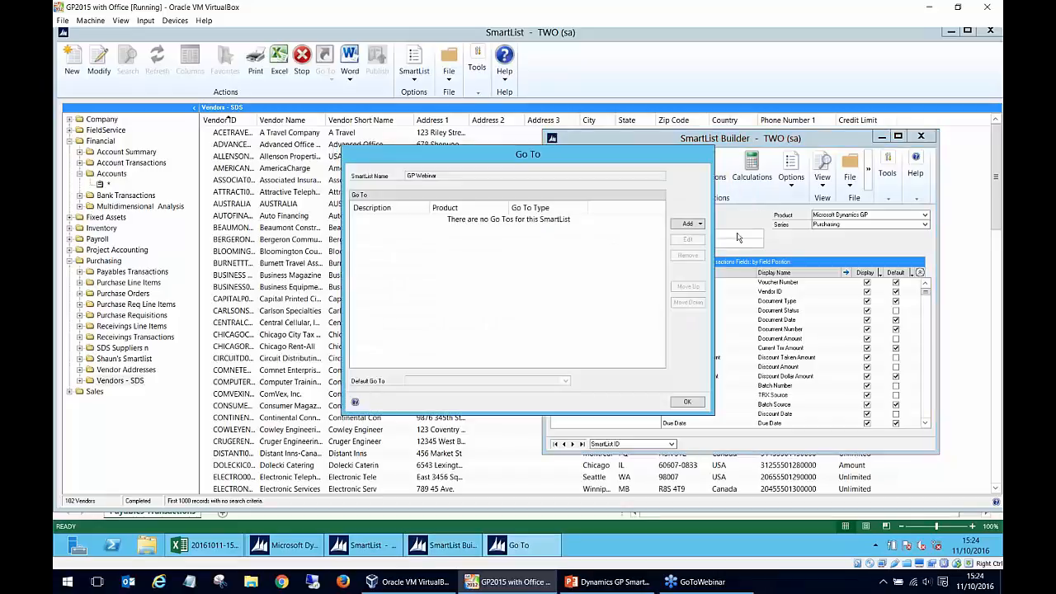
left_click(693, 224)
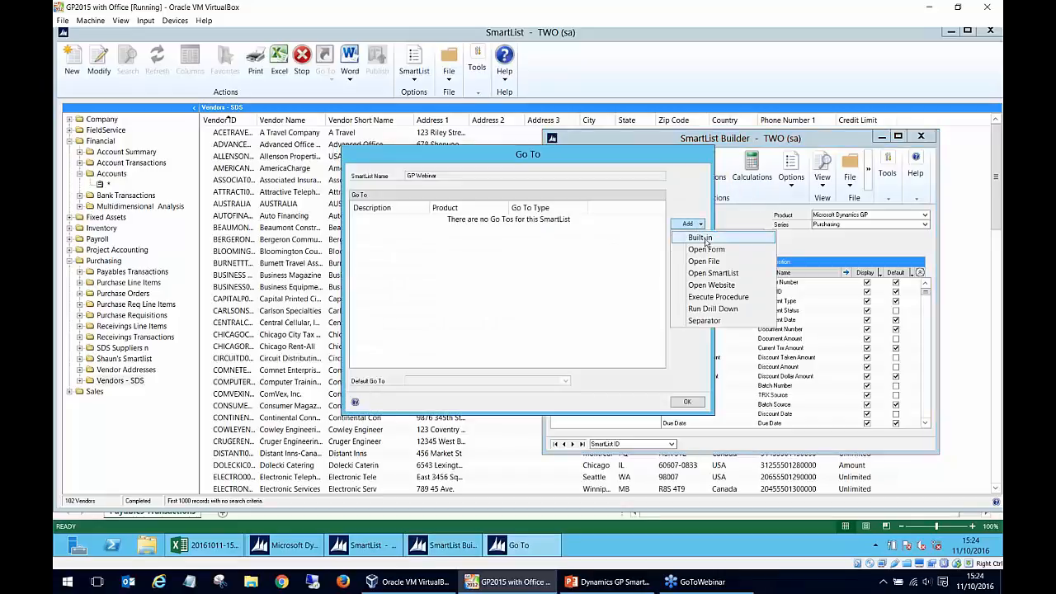
left_click(700, 238)
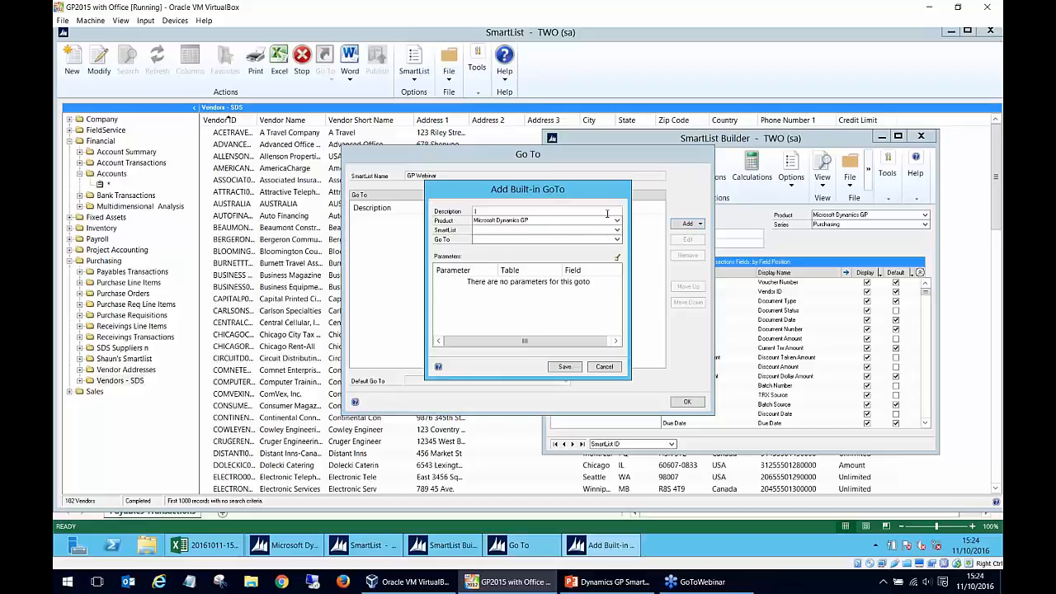
left_click(616, 219)
left_click(616, 220)
Step: Set the Go To's SmartList to Vendors and its action to View, and save it
left_click(616, 231)
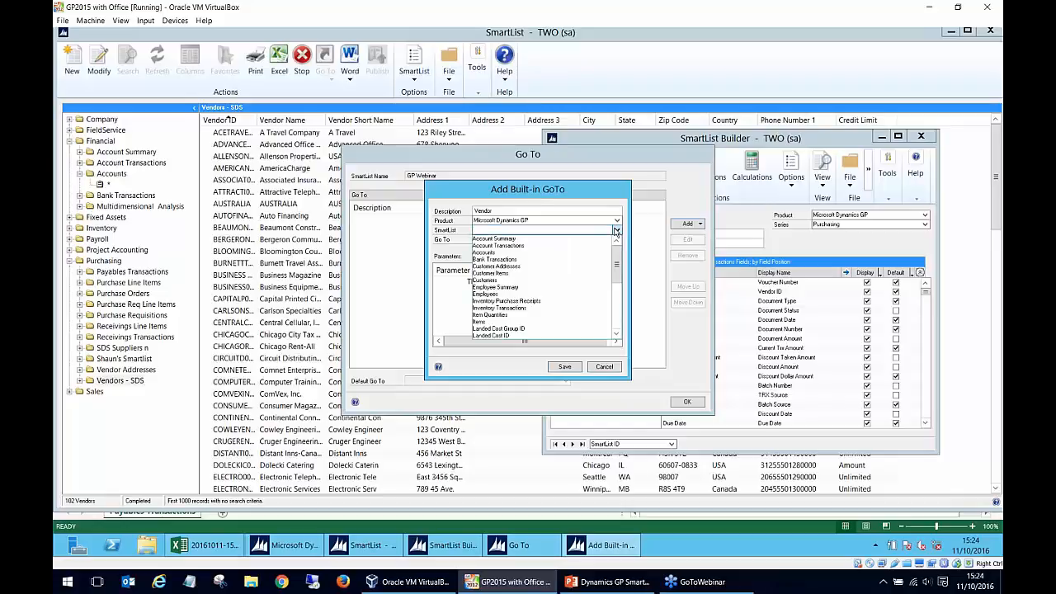
left_click_drag(616, 264, 617, 322)
left_click(497, 337)
left_click(512, 239)
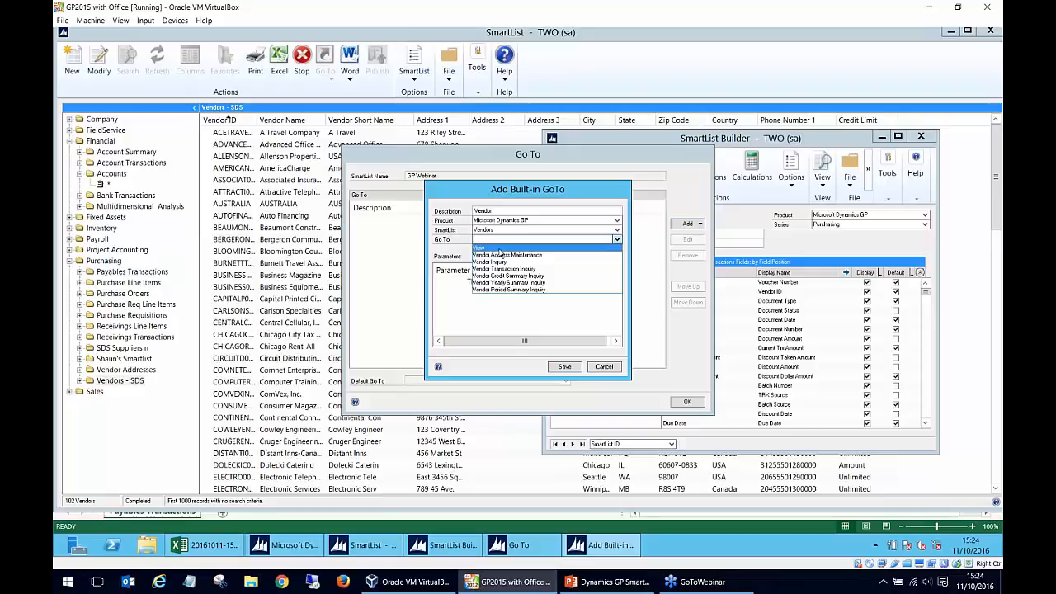
left_click(501, 248)
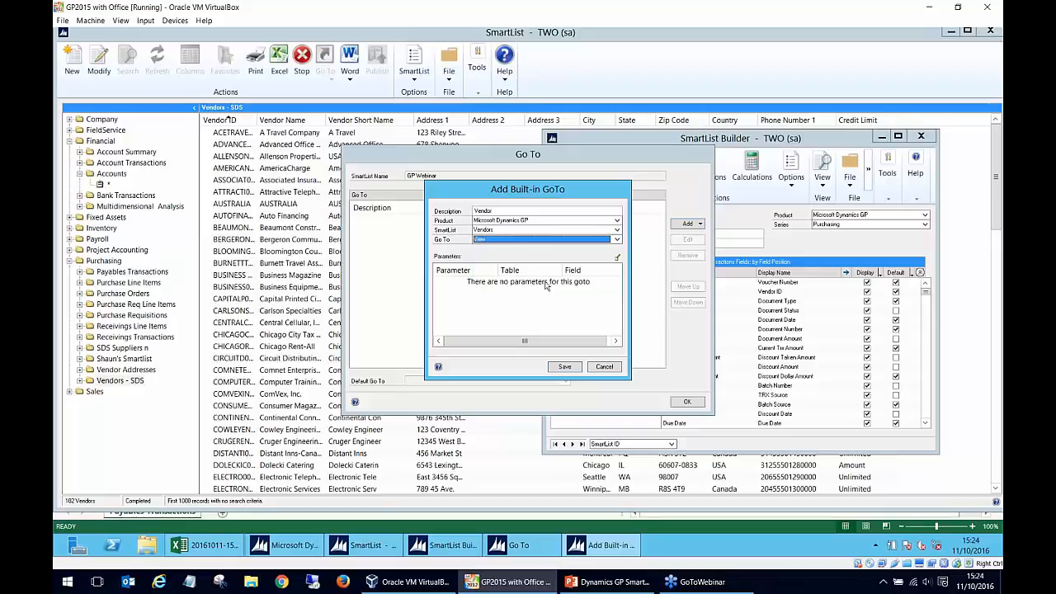
left_click(565, 366)
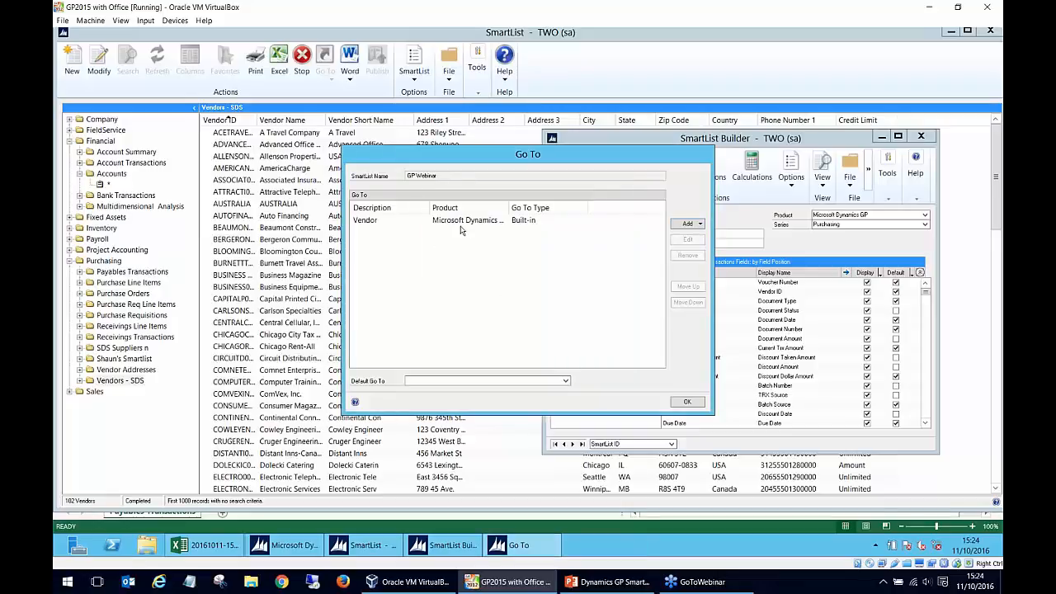
Step: Set Vendor as the default Go To, confirm the Go To settings and save the GP Webinar SmartList
left_click(493, 382)
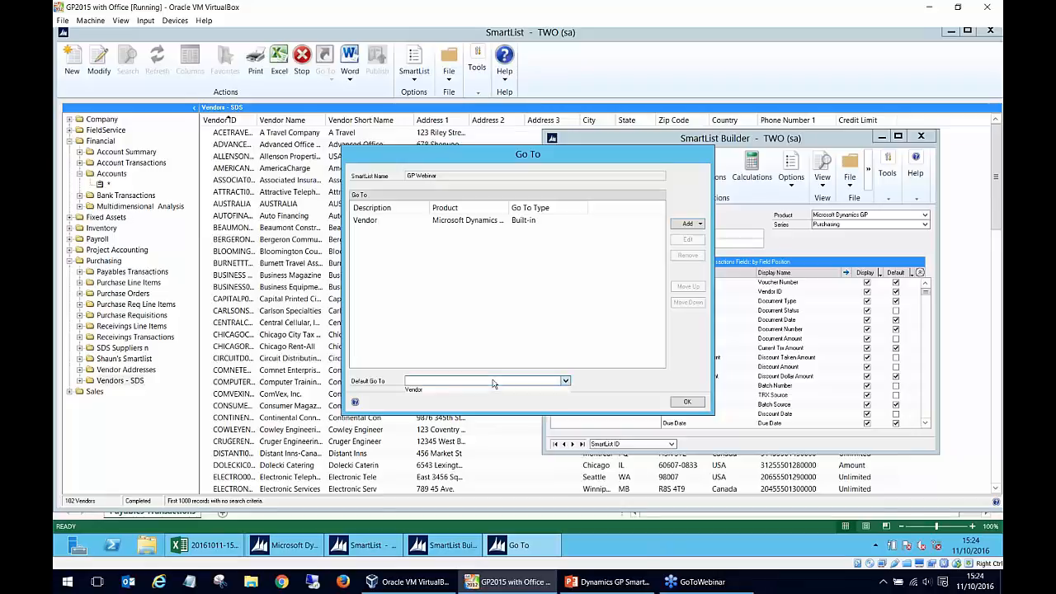
left_click(491, 389)
left_click(687, 402)
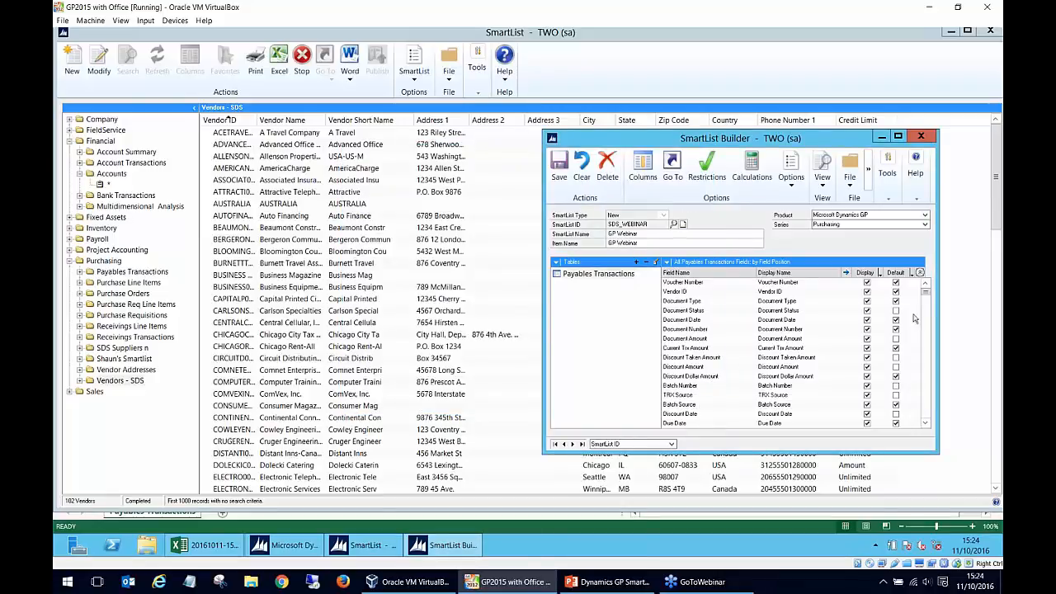
left_click(560, 177)
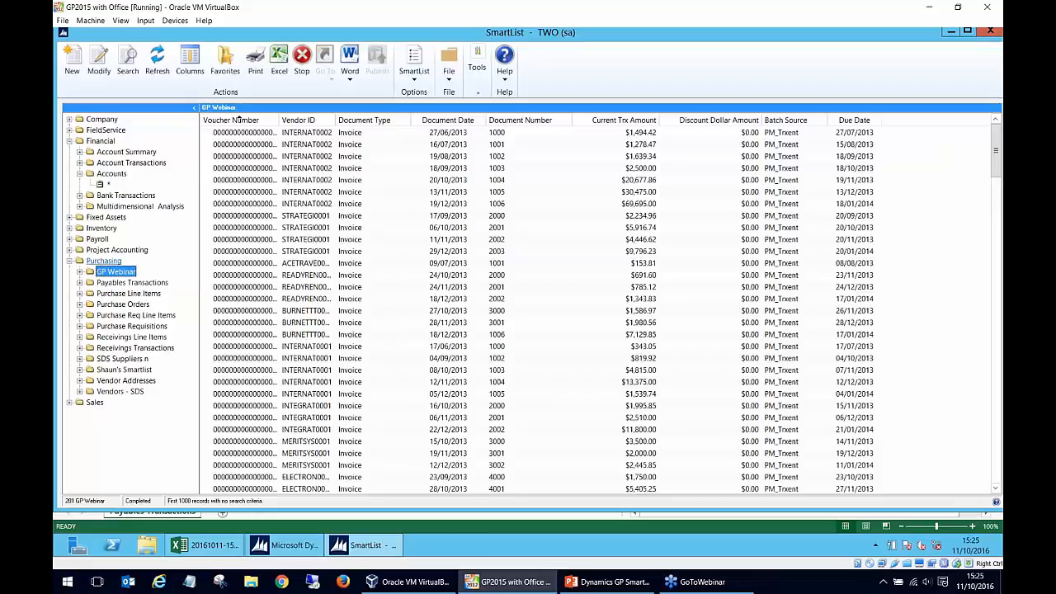
Step: Expand GP Webinar under Purchasing, view the creditor record of the 69,695.00 invoice through its Vendor Go To, and close the record
left_click(80, 272)
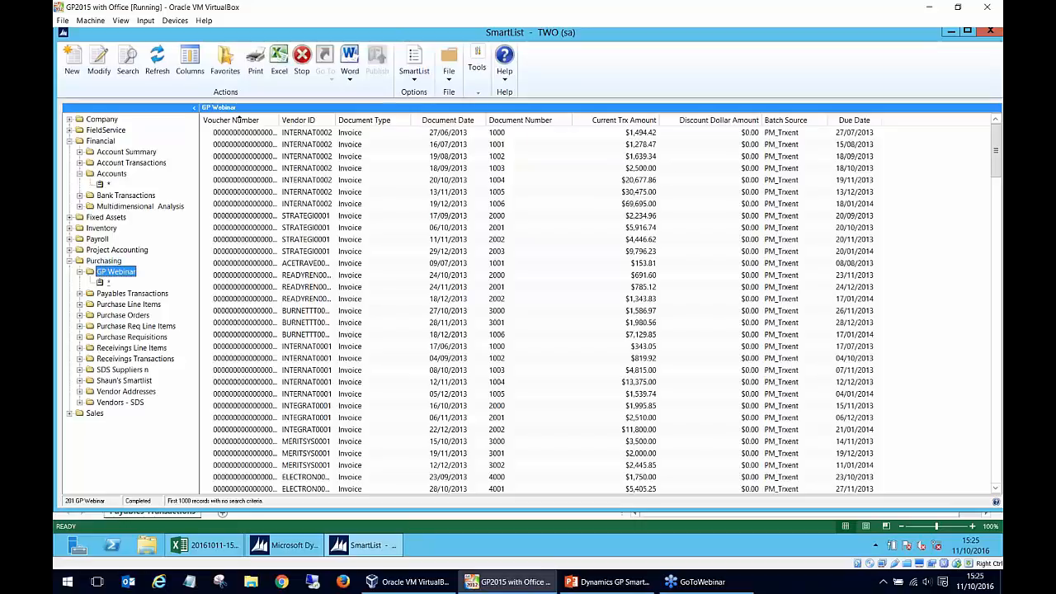
left_click(492, 204)
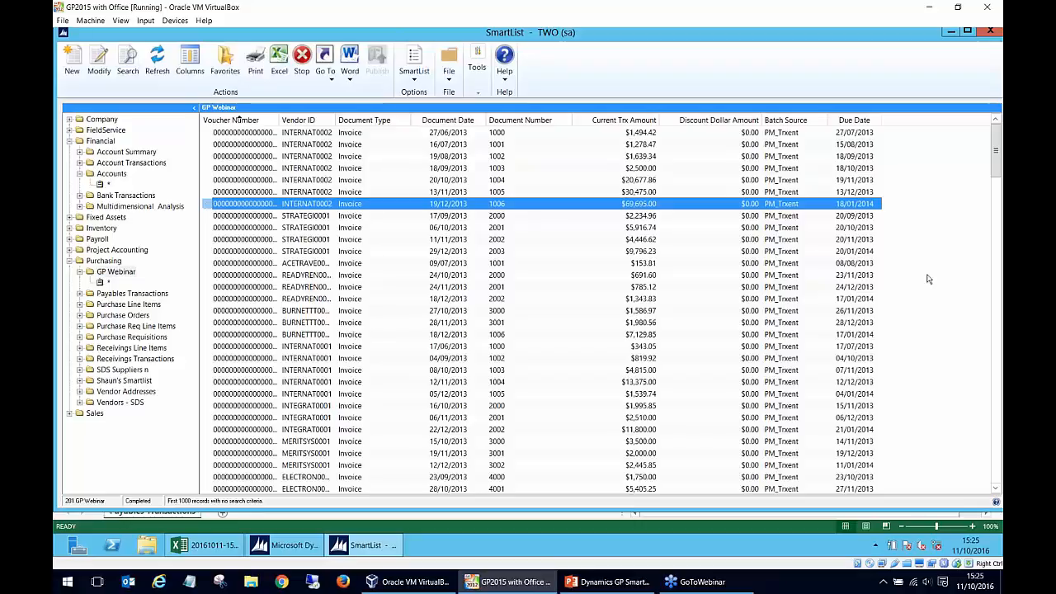
left_click(329, 82)
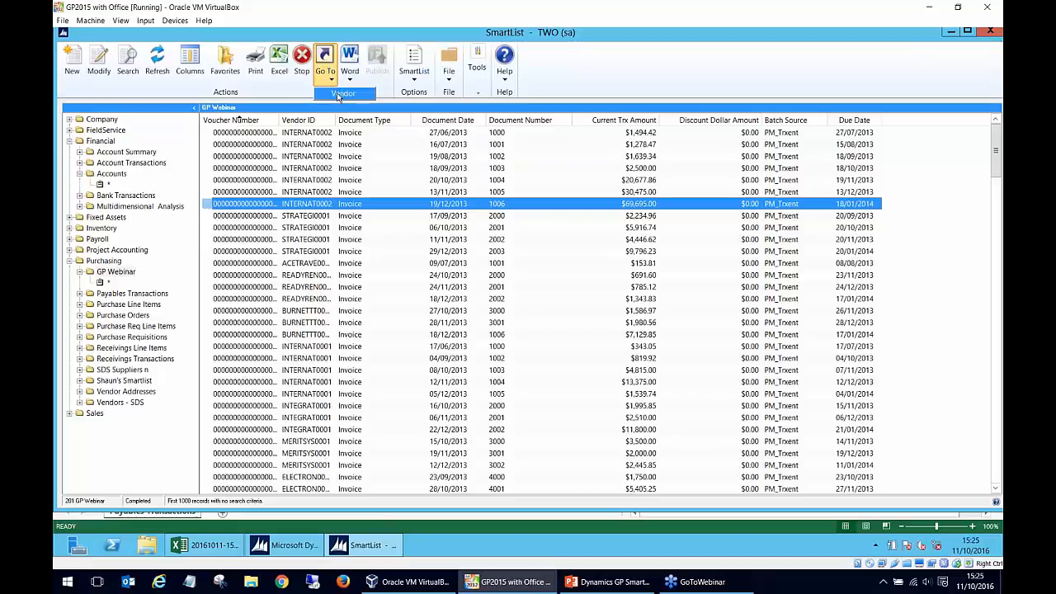
left_click(338, 95)
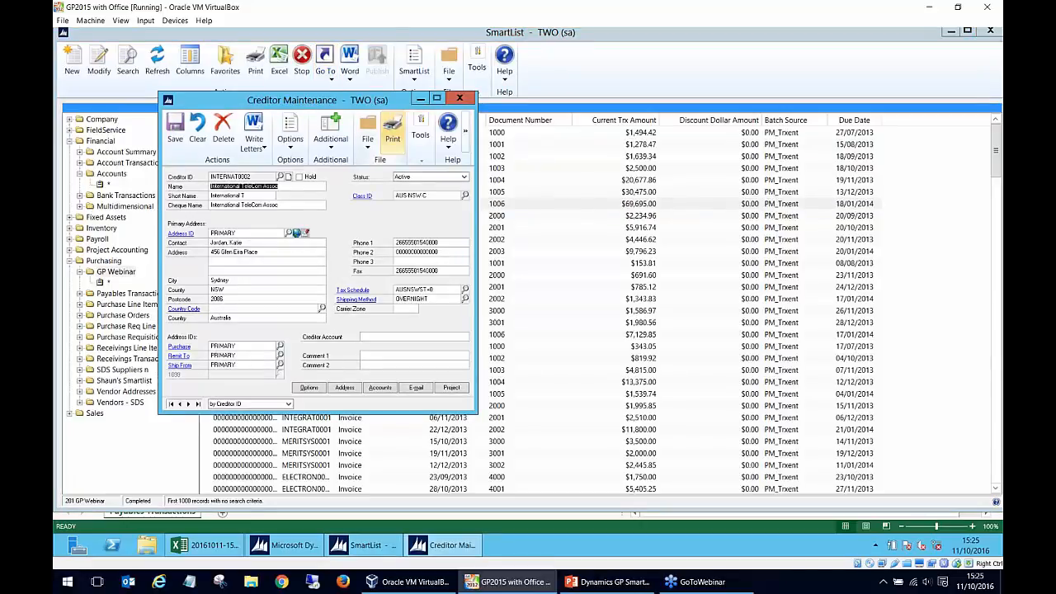
left_click(459, 98)
Step: Use the default Go To to view the creditor record for STRATEGI0001 invoice 2003, and close the record
left_click(310, 252)
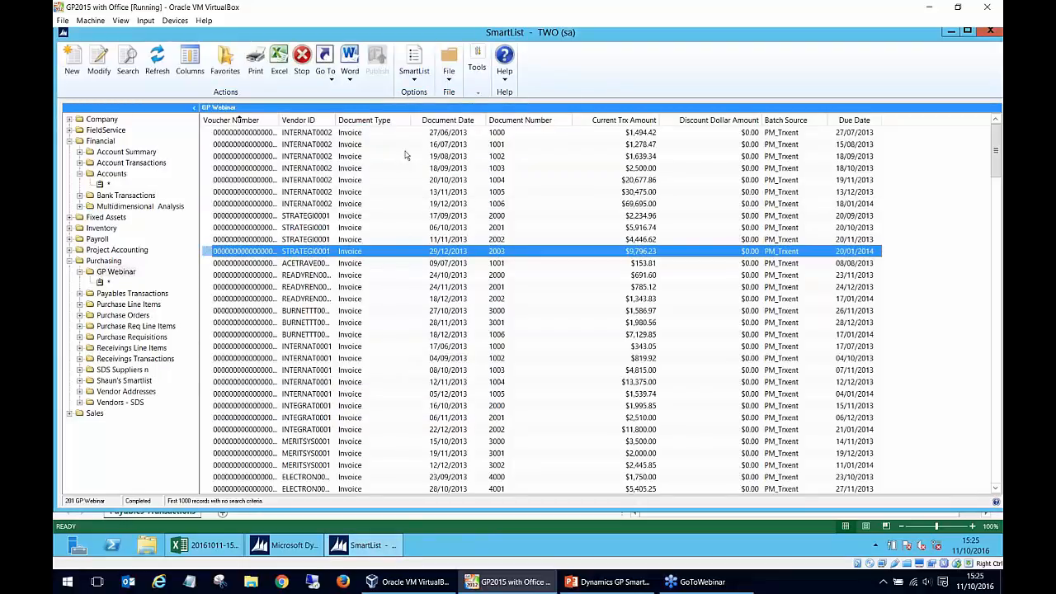
left_click(328, 73)
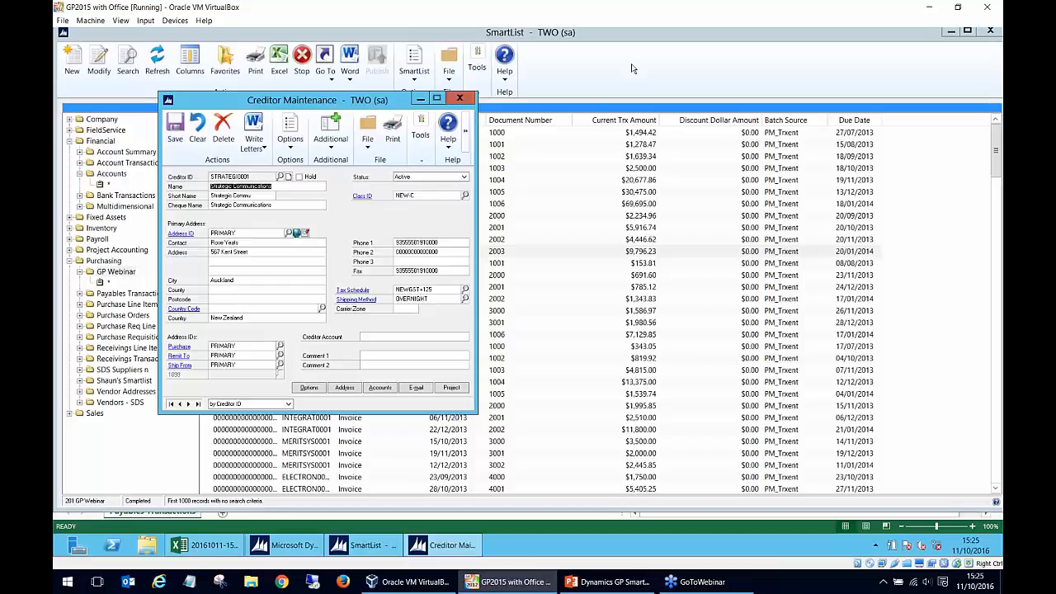
left_click(463, 99)
Step: Export the GP Webinar SmartList to Excel and look through the exported rows
left_click(253, 156)
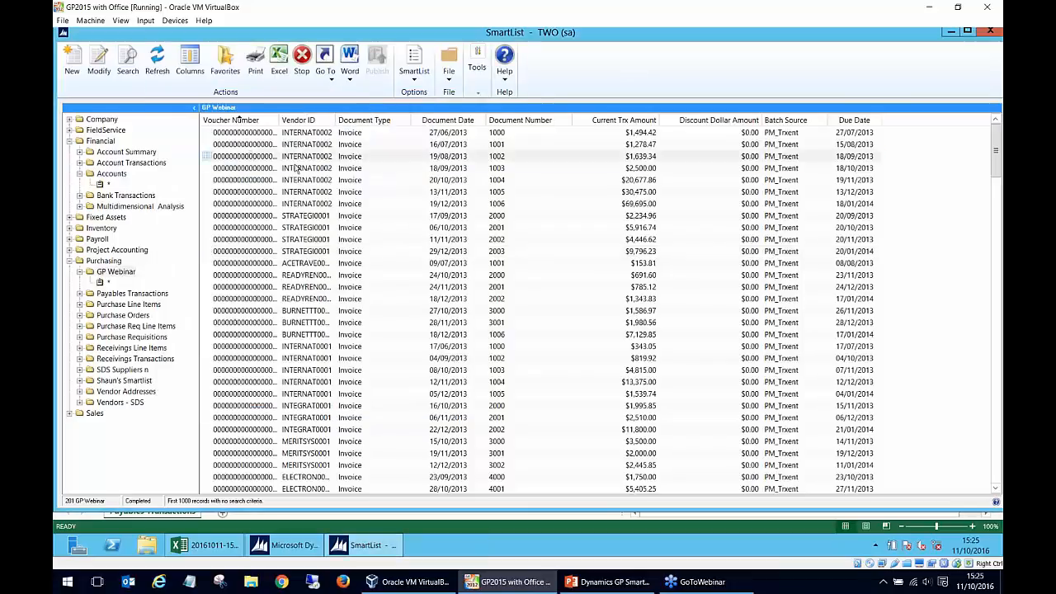
left_click(282, 71)
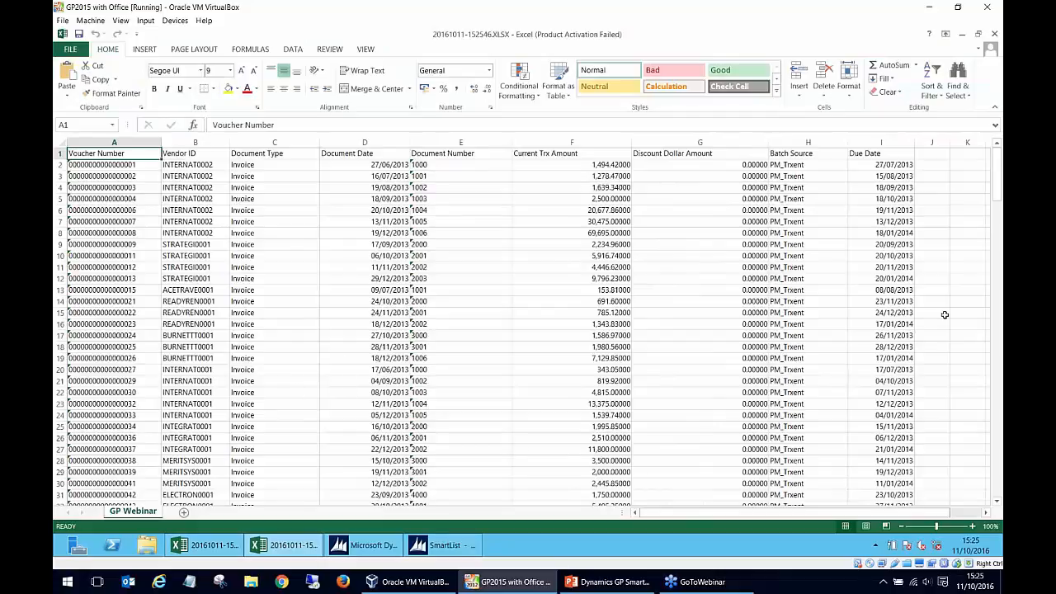
scroll(945, 314, "down", 1)
scroll(949, 315, "down", 6)
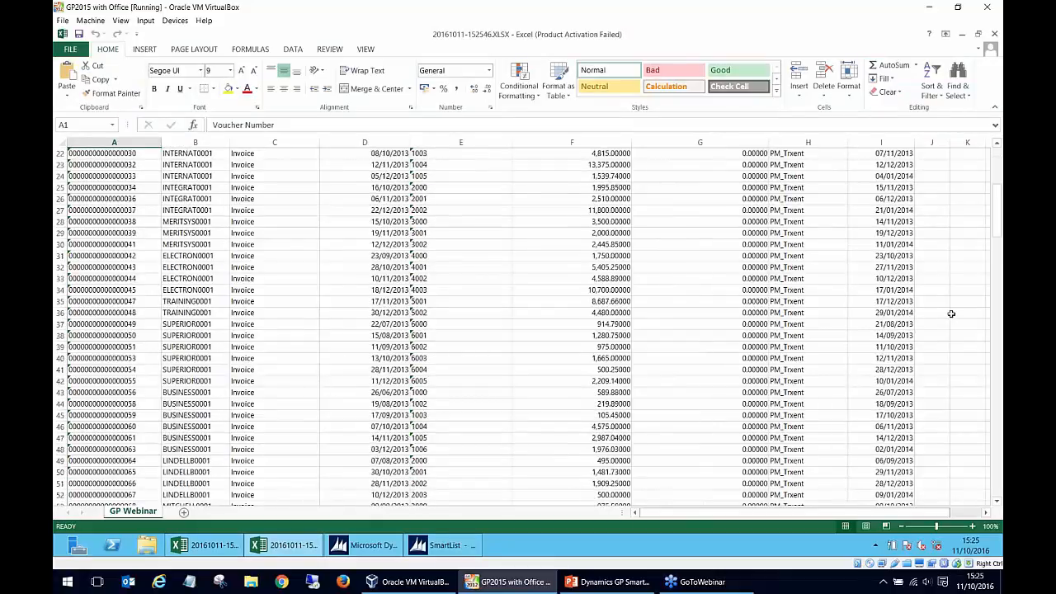
scroll(952, 314, "down", 5)
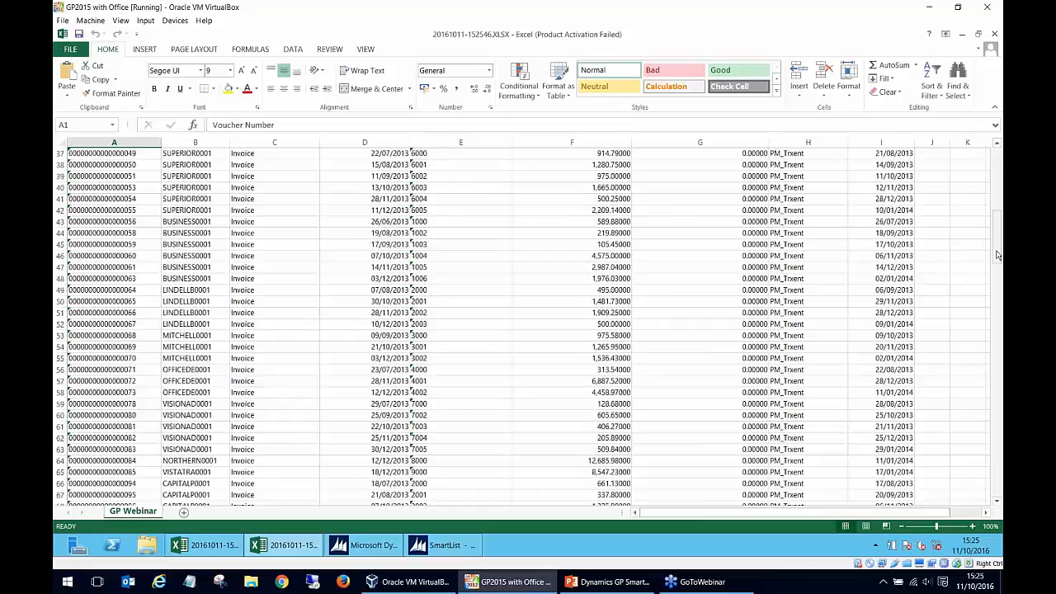
left_click_drag(997, 256, 997, 307)
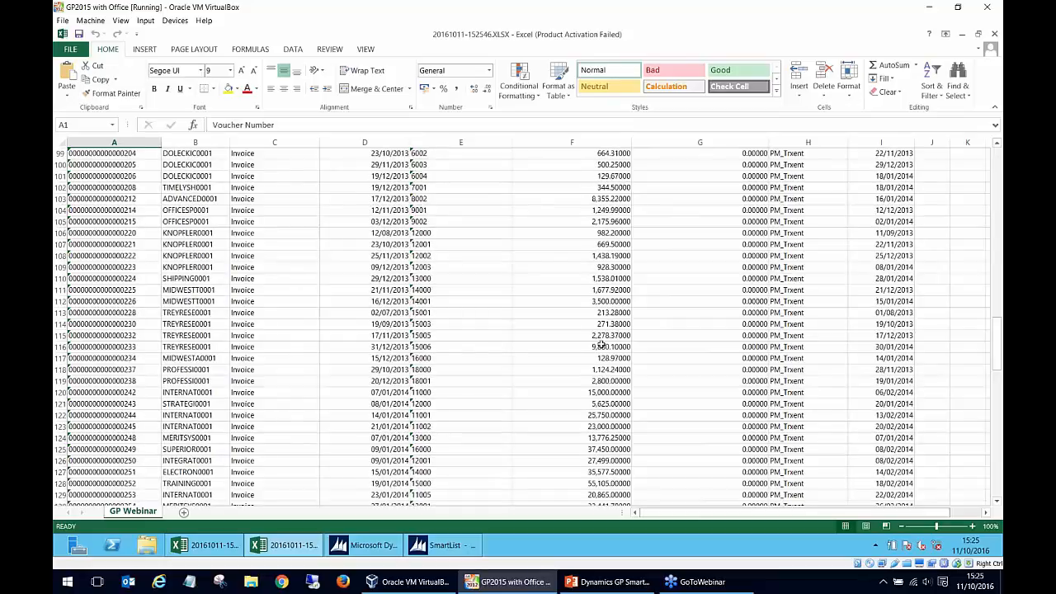
Step: Return to SmartList, look through the amounts, and sort by Current Trx Amount, Document Number, Document Date and finally Discount Dollar Amount
key("alt+Tab")
left_click(652, 346)
scroll(647, 330, "down", 20)
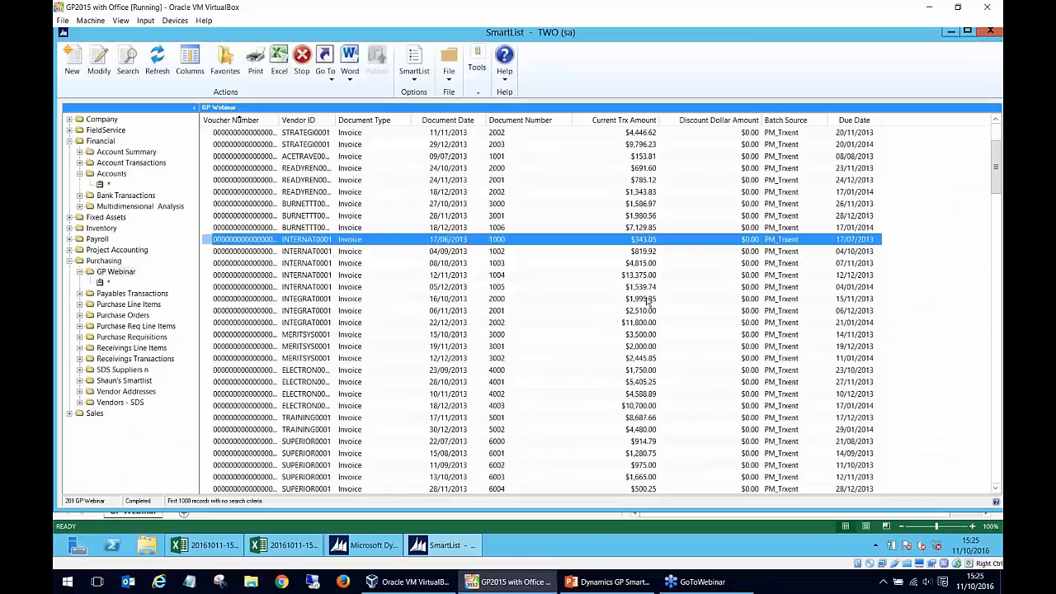
scroll(643, 396, "down", 6)
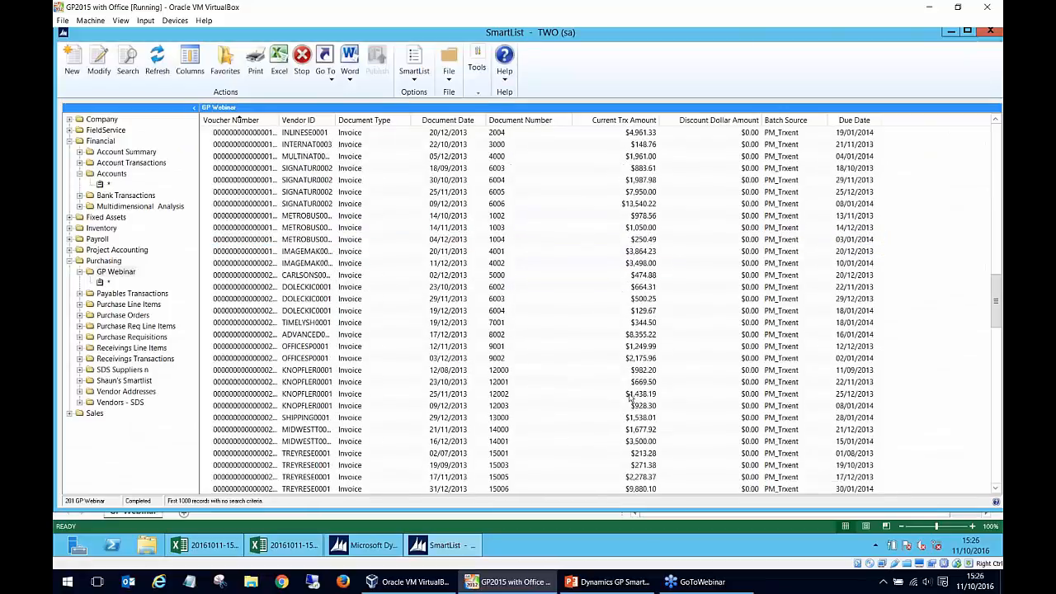
scroll(646, 411, "up", 6)
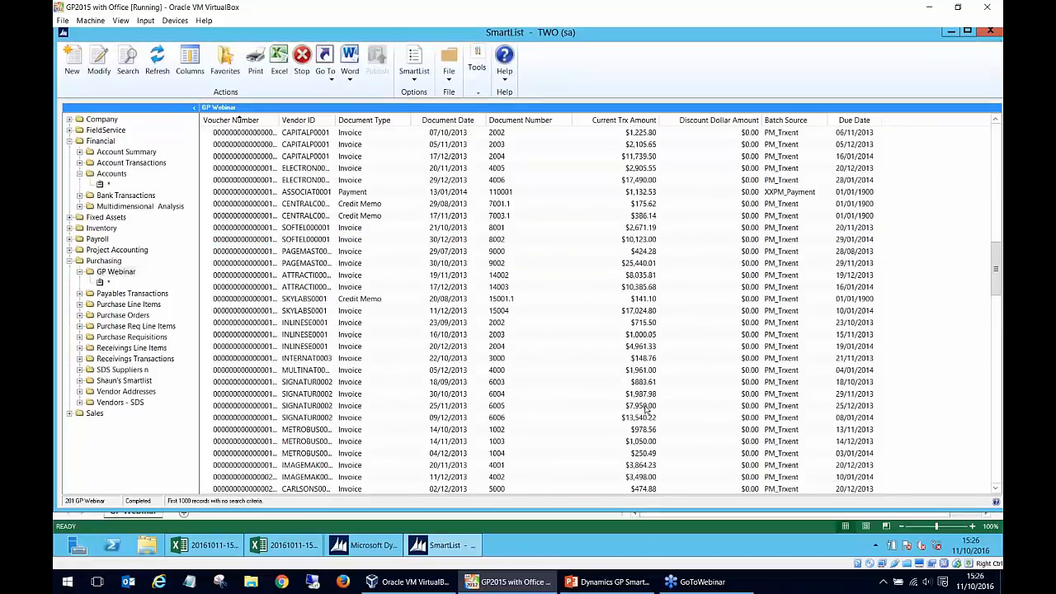
scroll(647, 410, "up", 20)
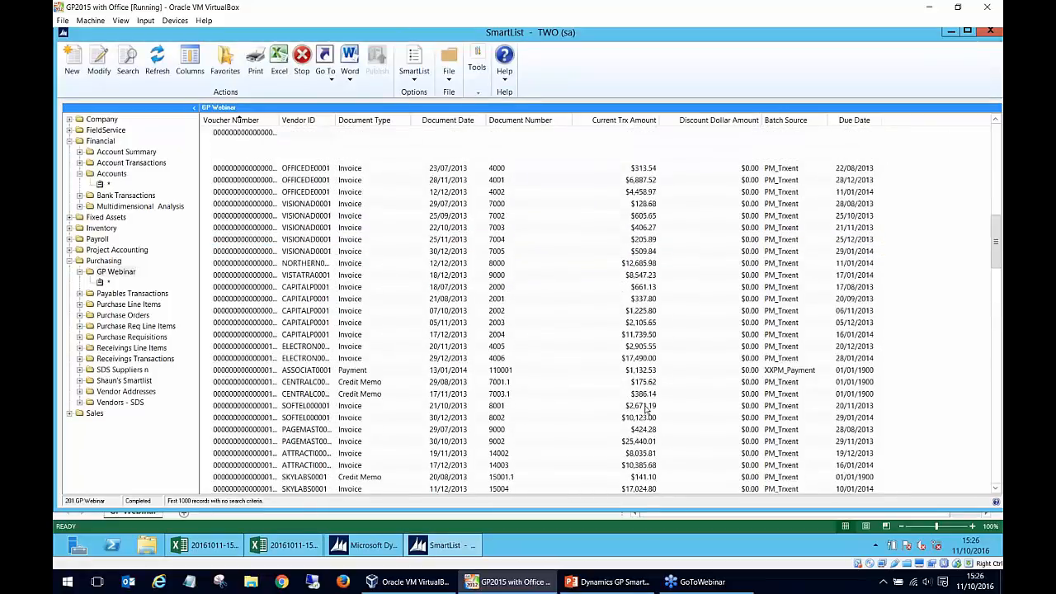
left_click(644, 120)
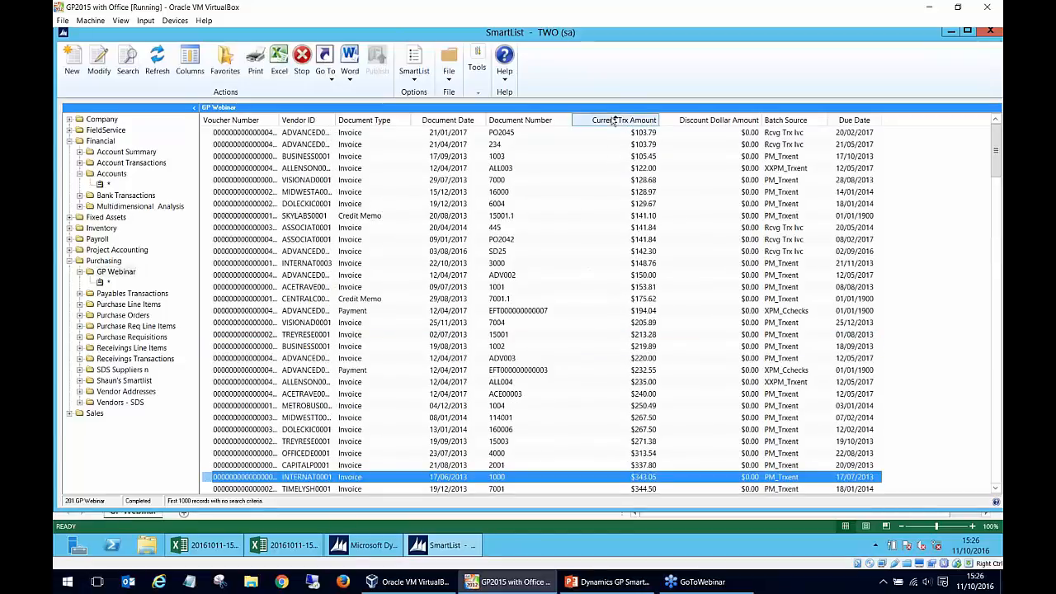
left_click(534, 121)
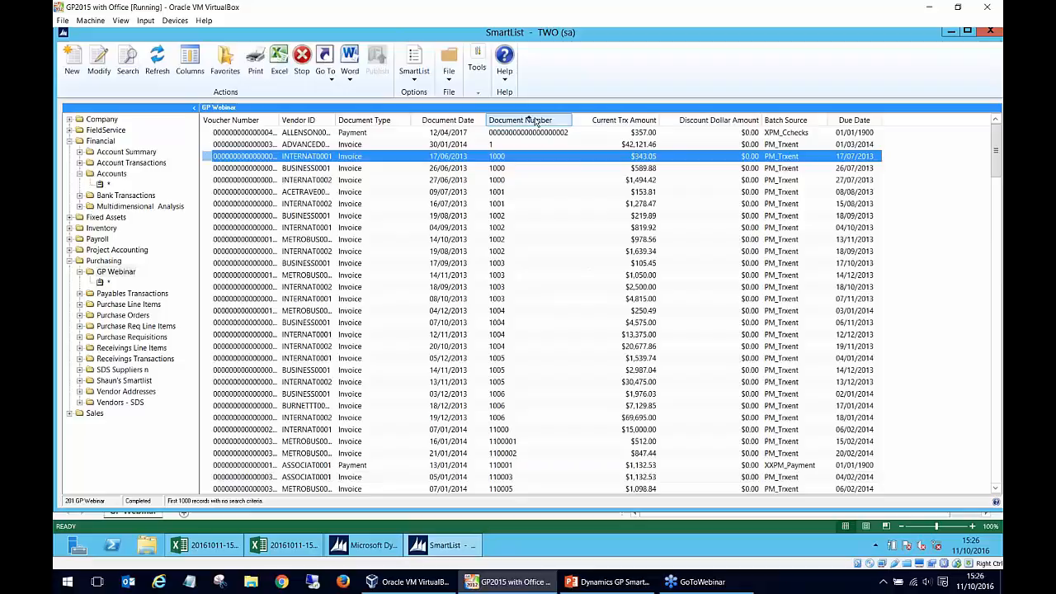
left_click(448, 120)
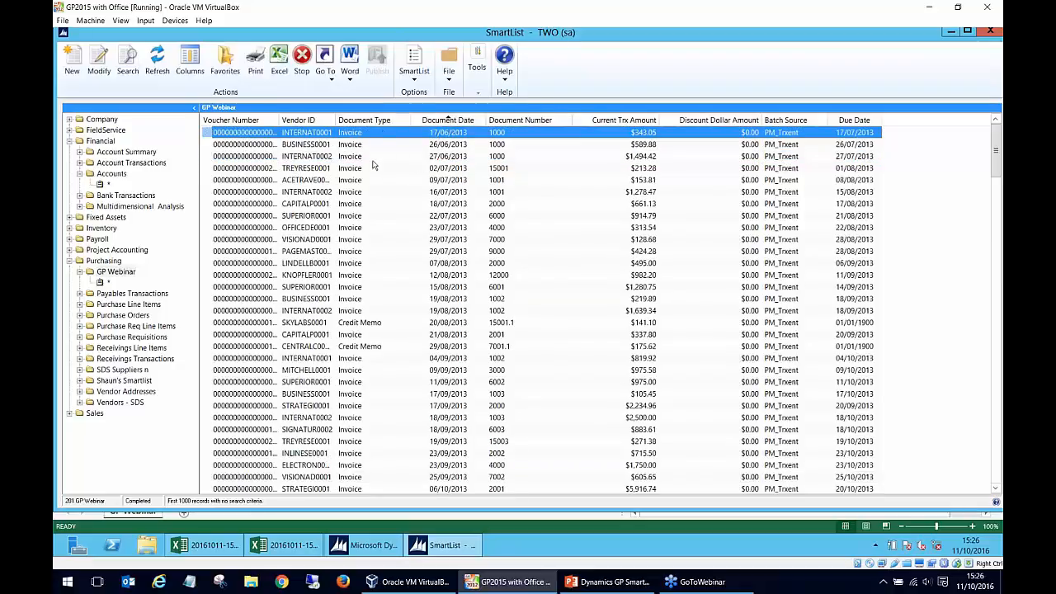
left_click(731, 122)
Step: Examine the columns available for Search Definition 1 in the GP Webinar search, and close the search without running it
left_click(128, 62)
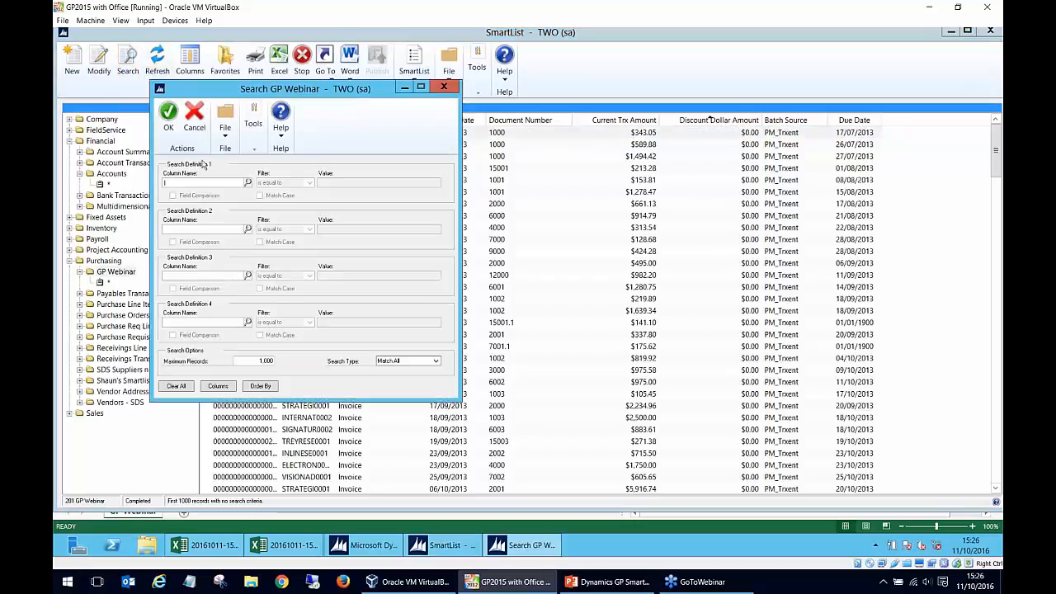
left_click(248, 182)
scroll(451, 291, "down", 1)
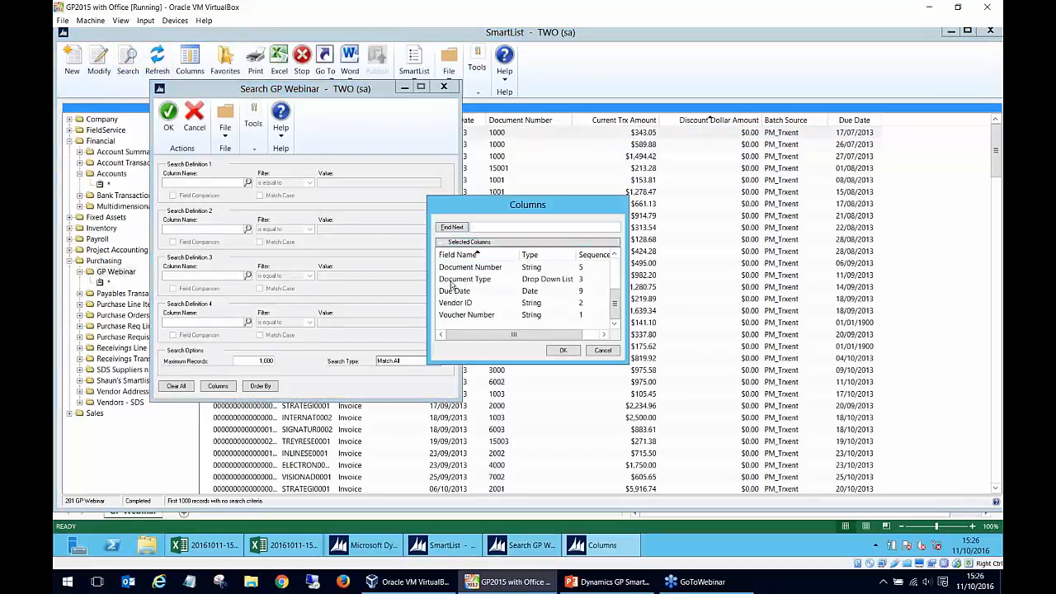
left_click(604, 351)
left_click(444, 86)
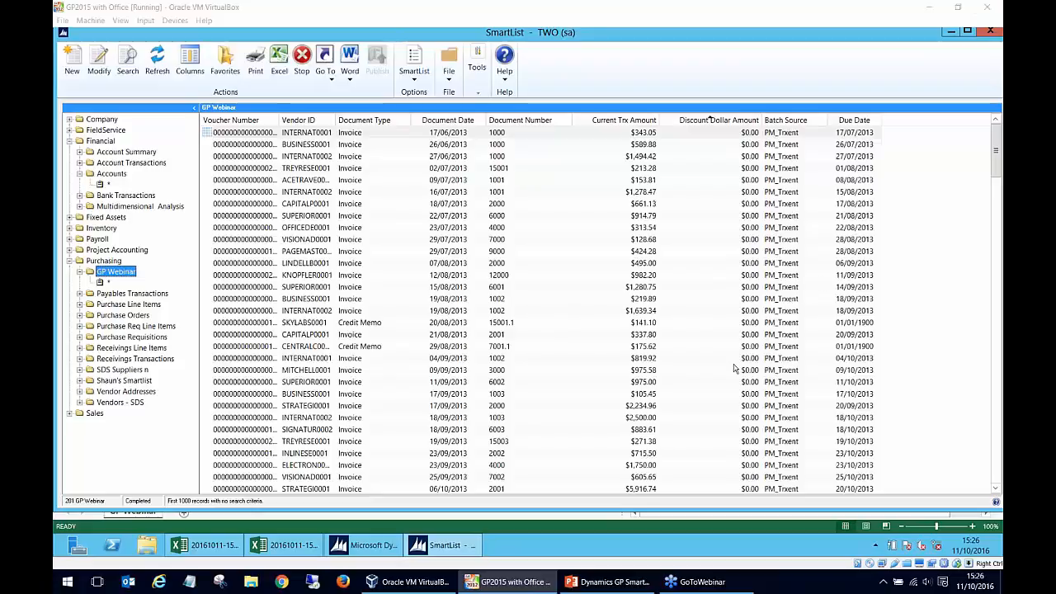
Step: Switch to the Dynamics GP SmartList Webinar presentation in PowerPoint, start the slide show from the beginning and advance to the Questions slide
left_click(472, 382)
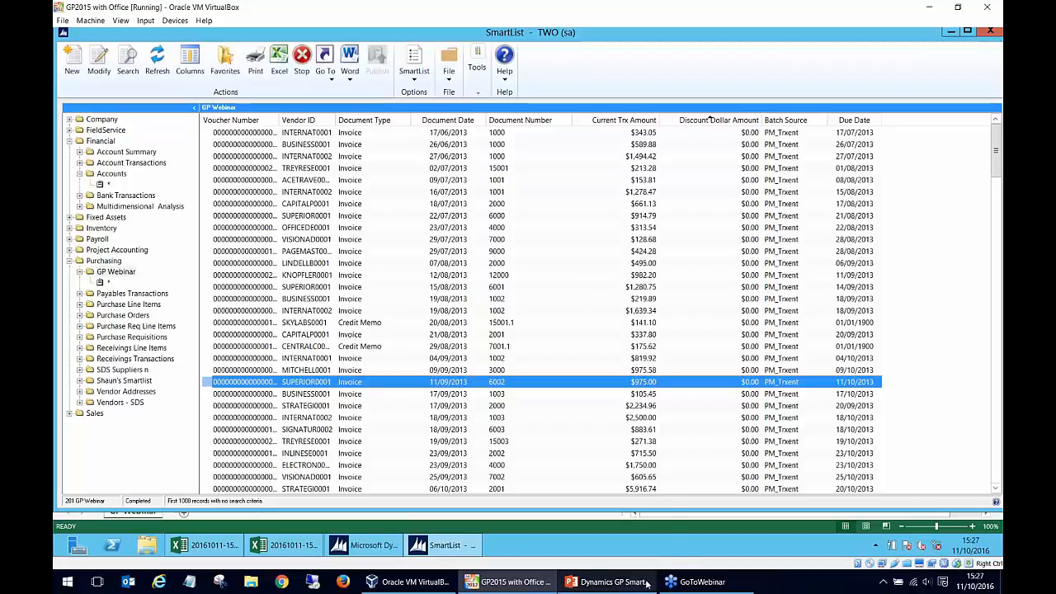
left_click(610, 582)
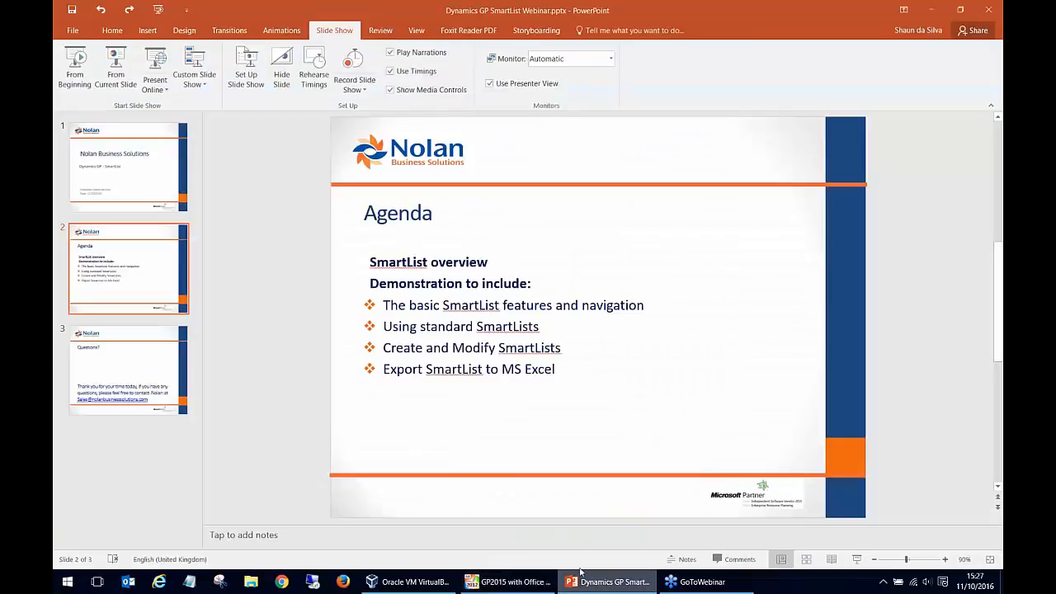
left_click(117, 353)
left_click(75, 66)
left_click(265, 292)
left_click(388, 373)
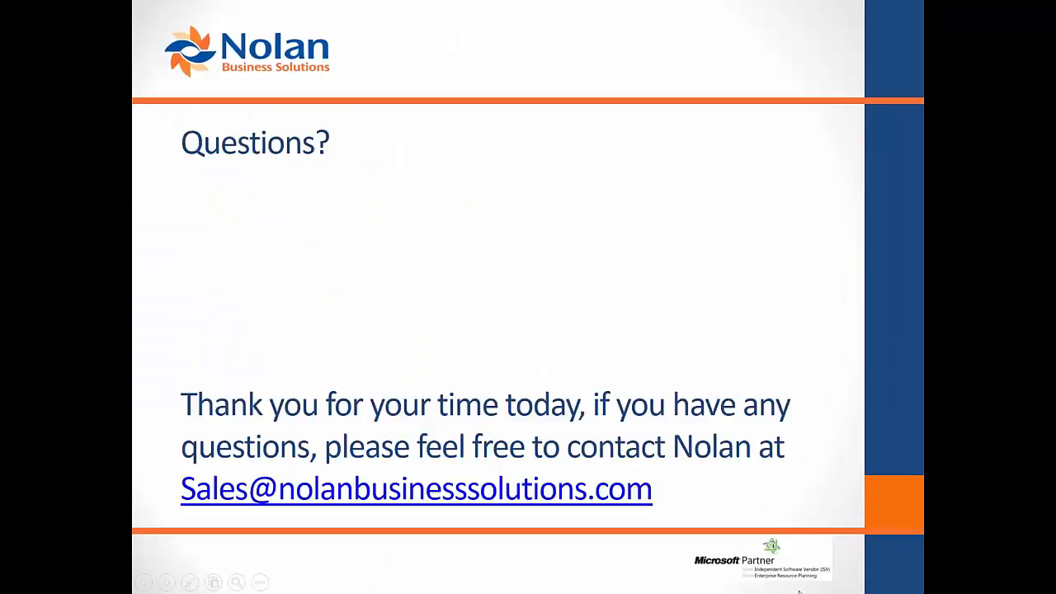